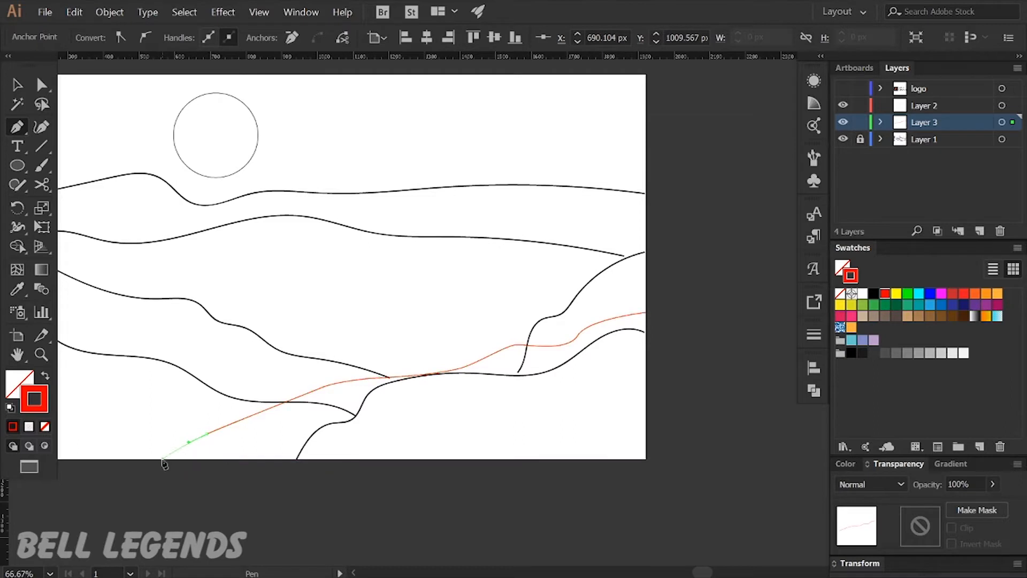
Step: Close the foreground hill path along the artboard's bottom and right edges and swap its red stroke to a solid red fill
{"action": "left_click", "coordinate": [646, 461]}
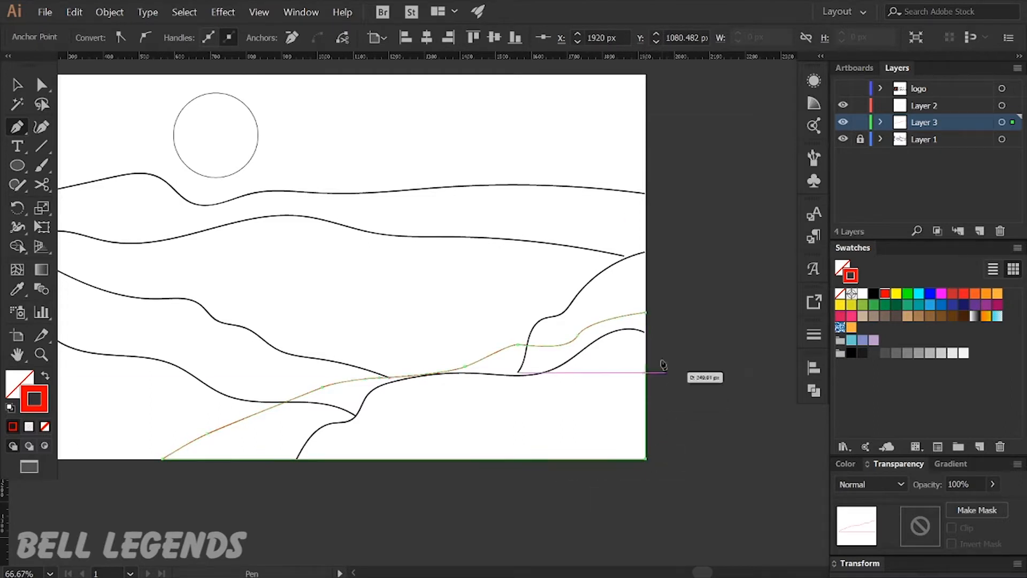
{"action": "left_click", "coordinate": [646, 312]}
{"action": "key", "text": "v"}
{"action": "key", "text": "shift+x"}
{"action": "left_click", "coordinate": [688, 321]}
{"action": "left_click_drag", "start_coordinate": [382, 375], "coordinate": [612, 371]}
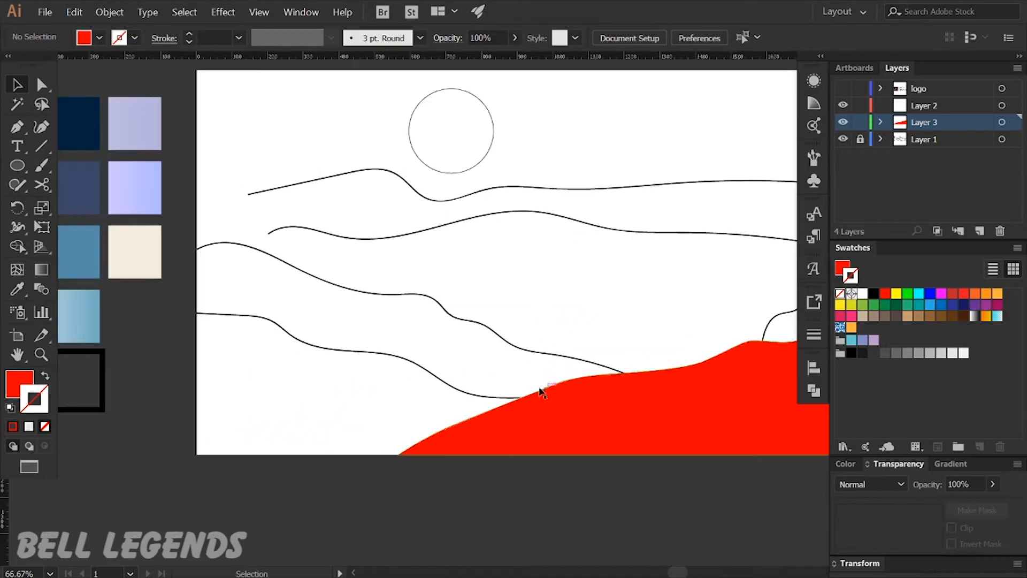
Step: Draw a second hill's wavy ridge with the Pen tool from the artboard's left edge, between the two lower-left sketch lines, toward the red hill
{"action": "key", "text": "p"}
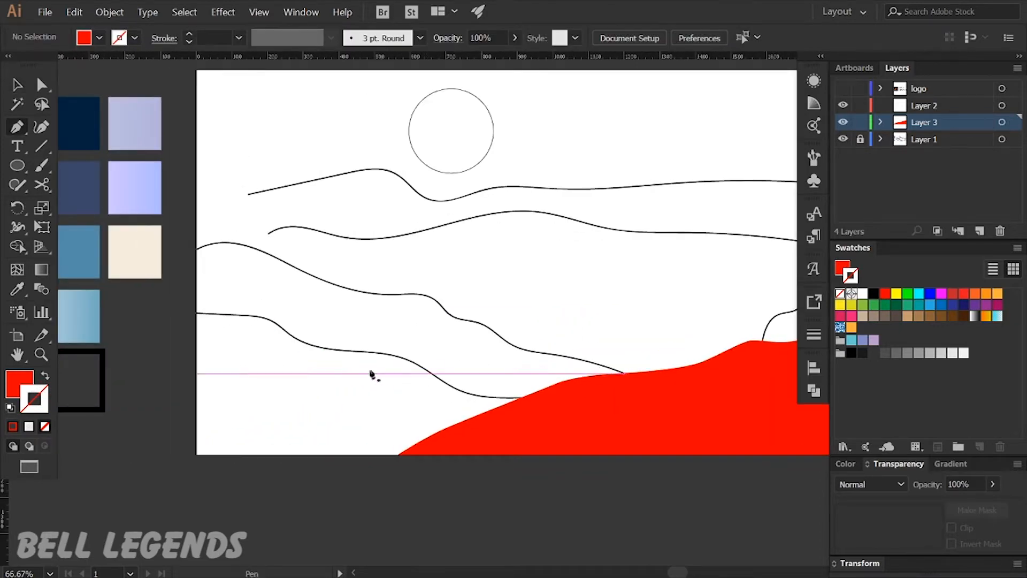
{"action": "scroll", "coordinate": [201, 313], "scroll_direction": "up", "scroll_amount": 1}
{"action": "left_click", "coordinate": [196, 296]}
{"action": "left_click", "coordinate": [278, 295]}
{"action": "left_click_drag", "start_coordinate": [317, 316], "coordinate": [458, 332]}
{"action": "left_click_drag", "start_coordinate": [530, 344], "coordinate": [596, 358]}
{"action": "key", "text": "space"}
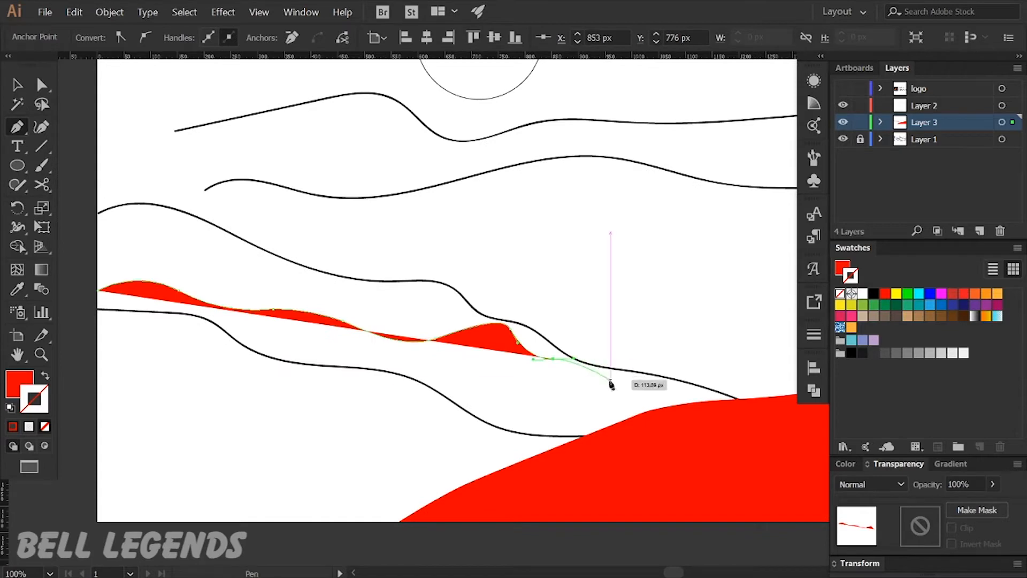
{"action": "left_click_drag", "start_coordinate": [651, 378], "coordinate": [583, 370]}
{"action": "key", "text": "space"}
{"action": "left_click_drag", "start_coordinate": [669, 363], "coordinate": [695, 366]}
{"action": "key", "text": "space"}
{"action": "left_click_drag", "start_coordinate": [695, 367], "coordinate": [620, 358]}
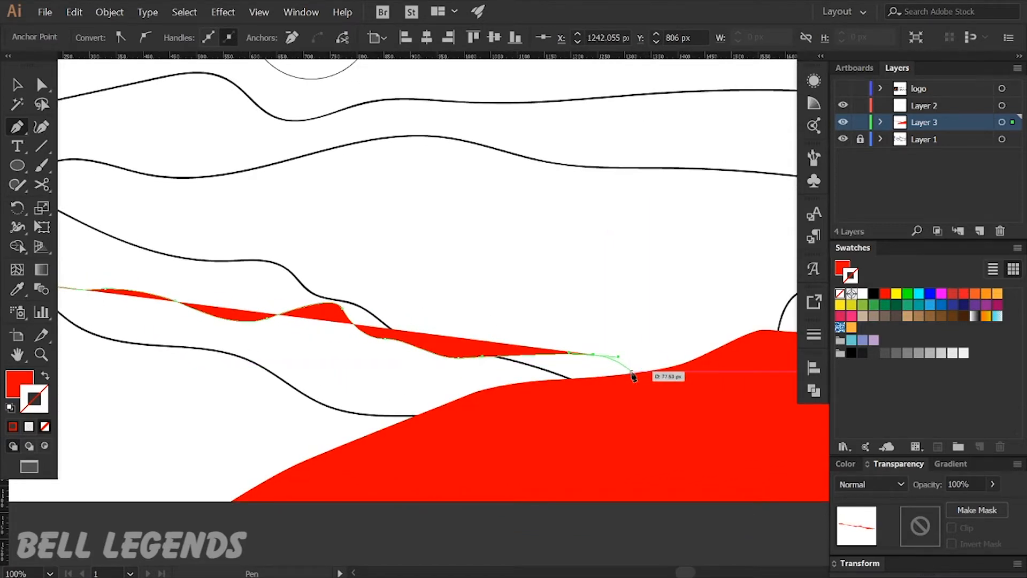
Step: End the second ridge inside the red hill at X 1380 px, Y 842 px and close the shape along the artboard's bottom and left edges
{"action": "left_click", "coordinate": [667, 373]}
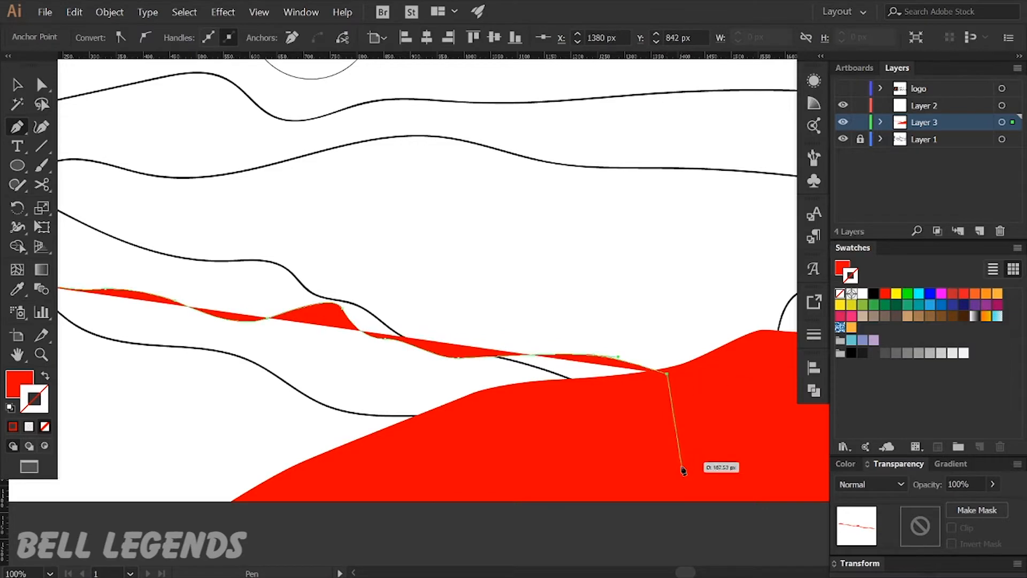
{"action": "left_click", "coordinate": [668, 500]}
{"action": "key", "text": "space"}
{"action": "left_click_drag", "start_coordinate": [617, 499], "coordinate": [895, 468]}
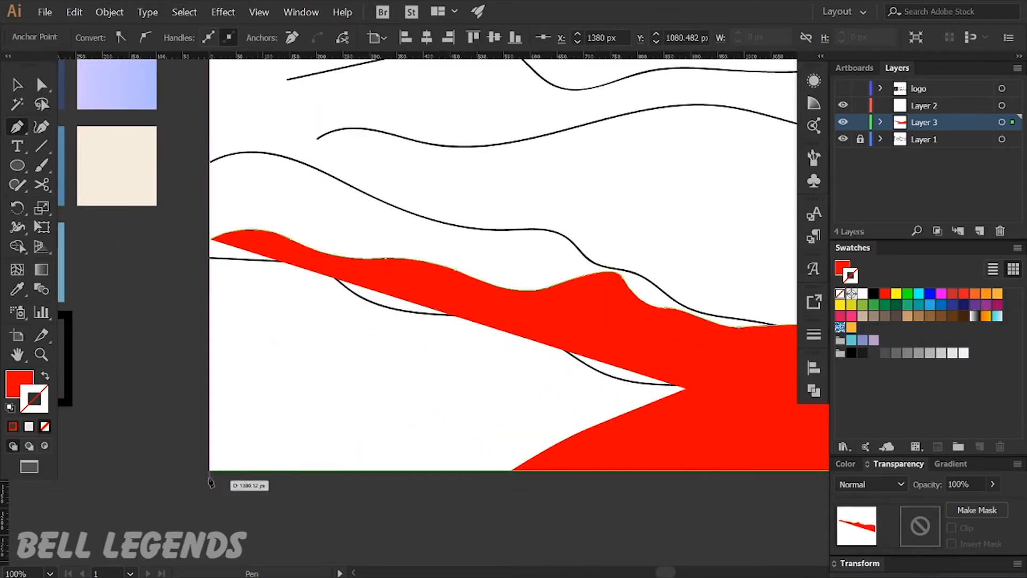
{"action": "left_click", "coordinate": [209, 469], "text": "shift"}
{"action": "key", "text": "v"}
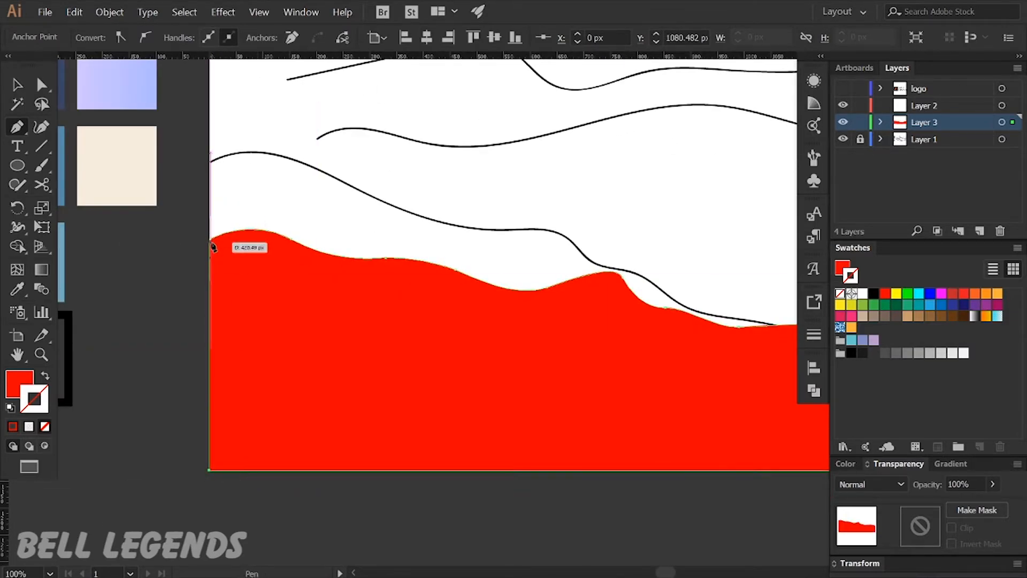
{"action": "scroll", "coordinate": [250, 265], "scroll_direction": "down", "scroll_amount": 1}
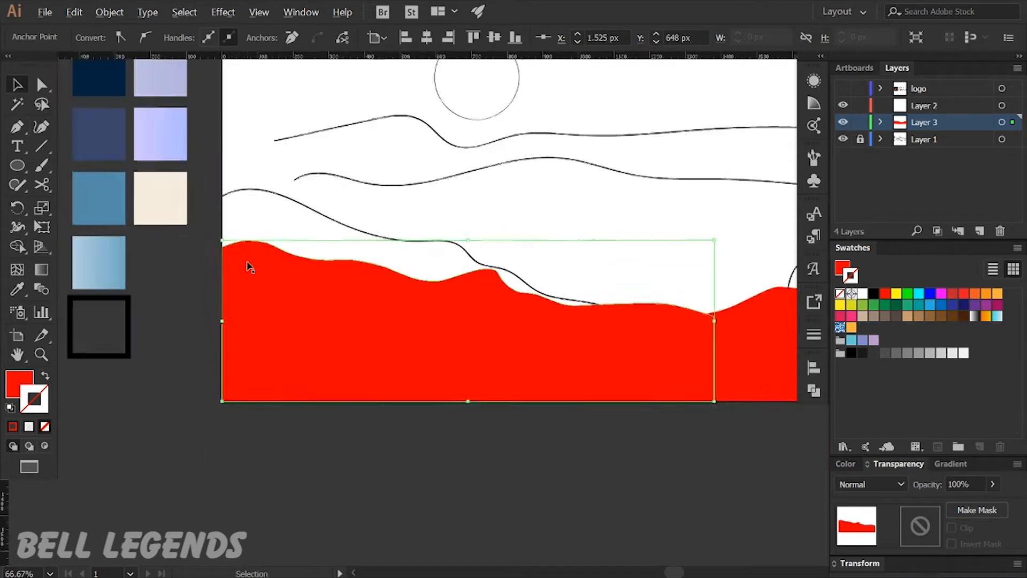
{"action": "left_click", "coordinate": [454, 463]}
Step: Swap fill and stroke on both red hill shapes so they are red outlines without fill
{"action": "key", "text": "space"}
{"action": "left_click_drag", "start_coordinate": [543, 439], "coordinate": [396, 468]}
{"action": "left_click", "coordinate": [467, 371]}
{"action": "key", "text": "shift+x"}
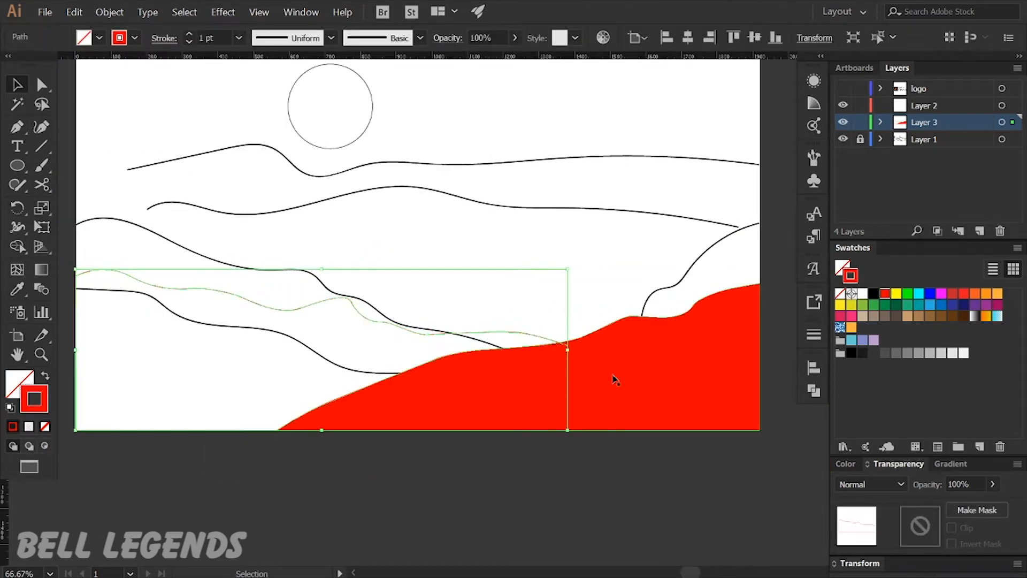
{"action": "left_click", "coordinate": [615, 378]}
{"action": "key", "text": "shift+x"}
{"action": "left_click", "coordinate": [452, 476]}
{"action": "key", "text": "space"}
{"action": "left_click_drag", "start_coordinate": [230, 361], "coordinate": [374, 412]}
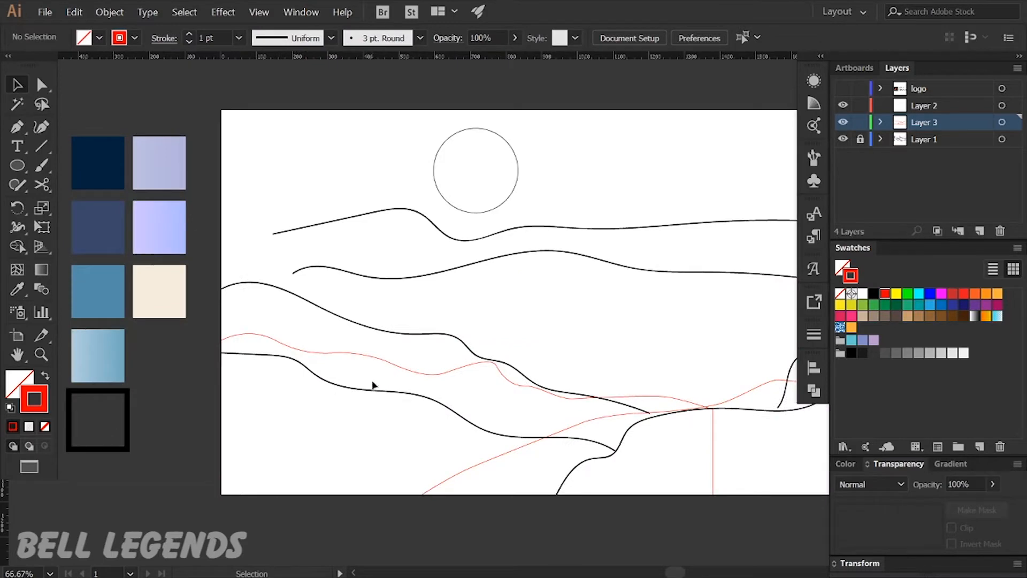
Step: Draw the first part of a third hill's ridge from the artboard's left edge, above the upper-left sketch line, to about X 467 px, Y 472 px
{"action": "key", "text": "p"}
{"action": "scroll", "coordinate": [222, 291], "scroll_direction": "up", "scroll_amount": 2}
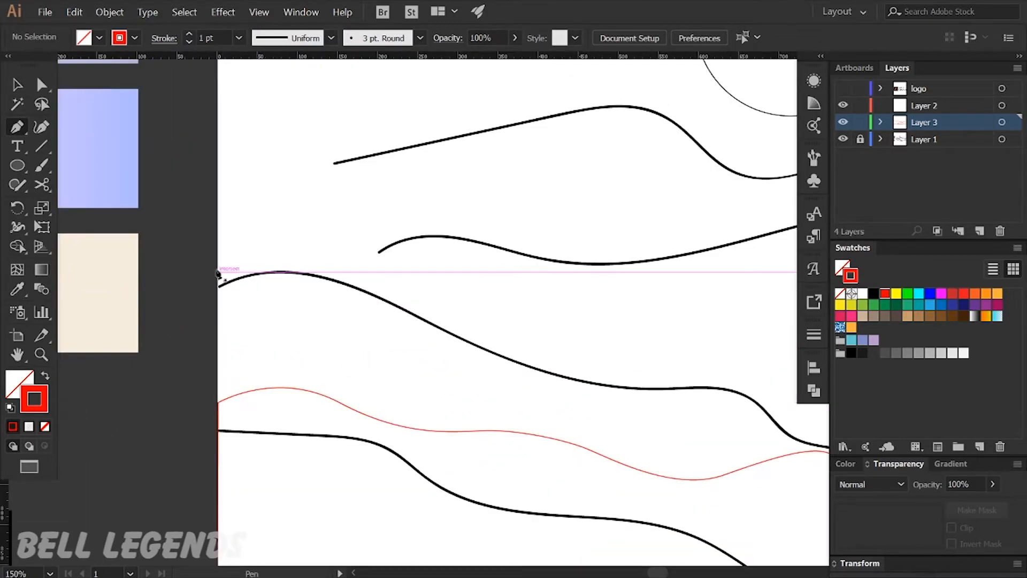
{"action": "left_click", "coordinate": [217, 242]}
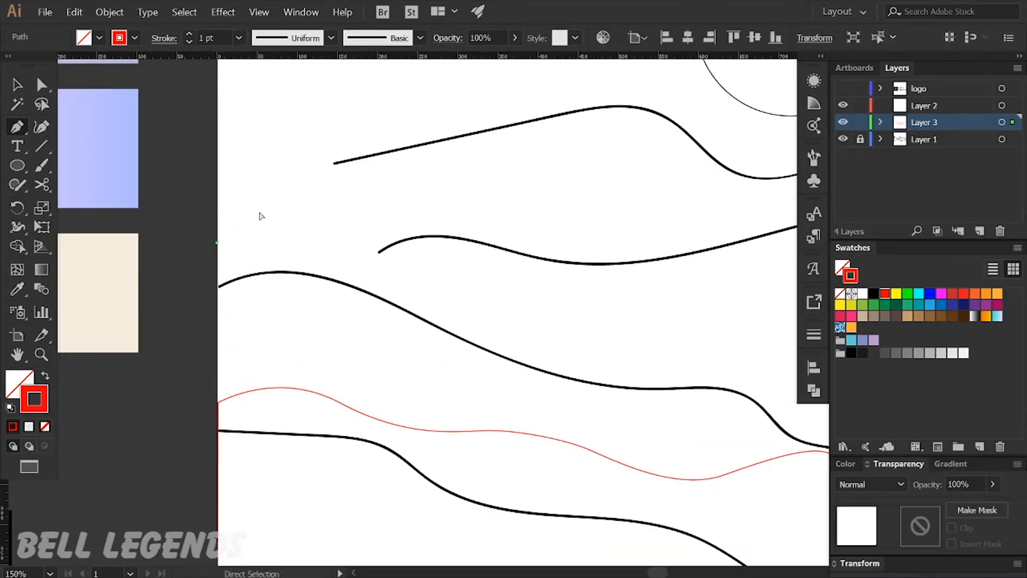
{"action": "key", "text": "Escape"}
{"action": "scroll", "coordinate": [252, 224], "scroll_direction": "up", "scroll_amount": 1}
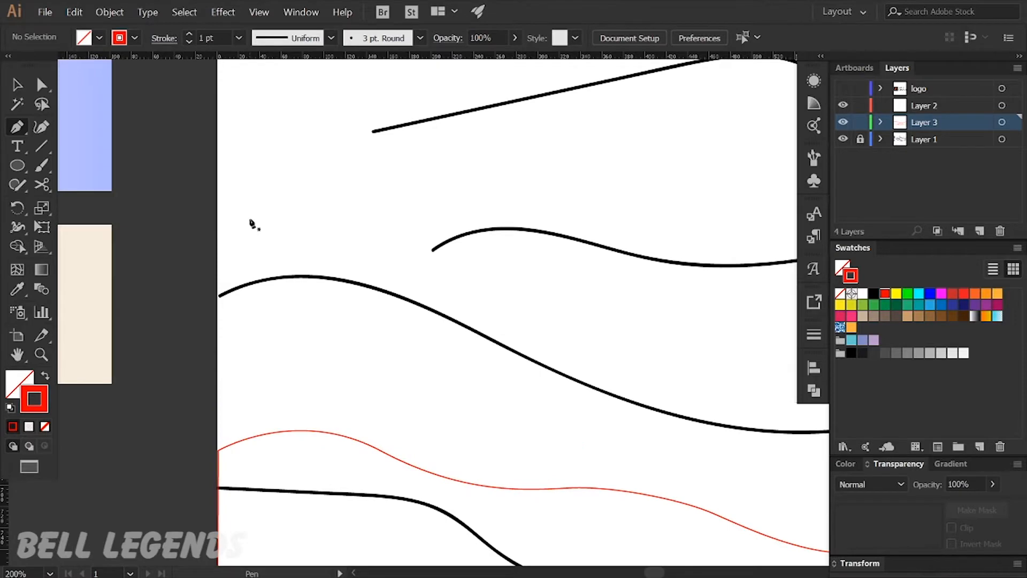
{"action": "left_click", "coordinate": [218, 219]}
{"action": "left_click_drag", "start_coordinate": [344, 139], "coordinate": [380, 181]}
{"action": "left_click_drag", "start_coordinate": [513, 204], "coordinate": [556, 205]}
{"action": "scroll", "coordinate": [535, 220], "scroll_direction": "right", "scroll_amount": 5}
{"action": "left_click_drag", "start_coordinate": [496, 239], "coordinate": [525, 277]}
{"action": "scroll", "coordinate": [431, 307], "scroll_direction": "down", "scroll_amount": 1}
{"action": "left_click_drag", "start_coordinate": [431, 307], "coordinate": [403, 303]}
{"action": "scroll", "coordinate": [259, 279], "scroll_direction": "down", "scroll_amount": 2}
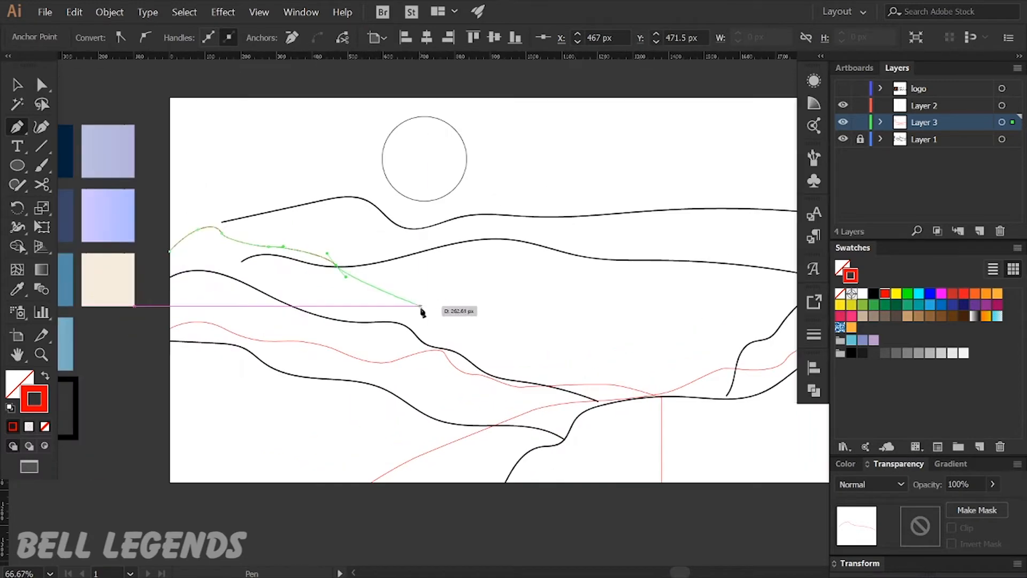
{"action": "mouse_move", "coordinate": [473, 303]}
{"action": "left_mouse_down"}
{"action": "mouse_move", "coordinate": [445, 298]}
{"action": "mouse_move", "coordinate": [479, 290]}
{"action": "left_mouse_up"}
{"action": "left_click_drag", "start_coordinate": [600, 363], "coordinate": [618, 359]}
{"action": "key", "text": "ctrl+z"}
{"action": "left_click", "coordinate": [609, 321]}
{"action": "left_click_drag", "start_coordinate": [645, 316], "coordinate": [663, 314]}
{"action": "key", "text": "ctrl+z"}
{"action": "key", "text": "ctrl+z"}
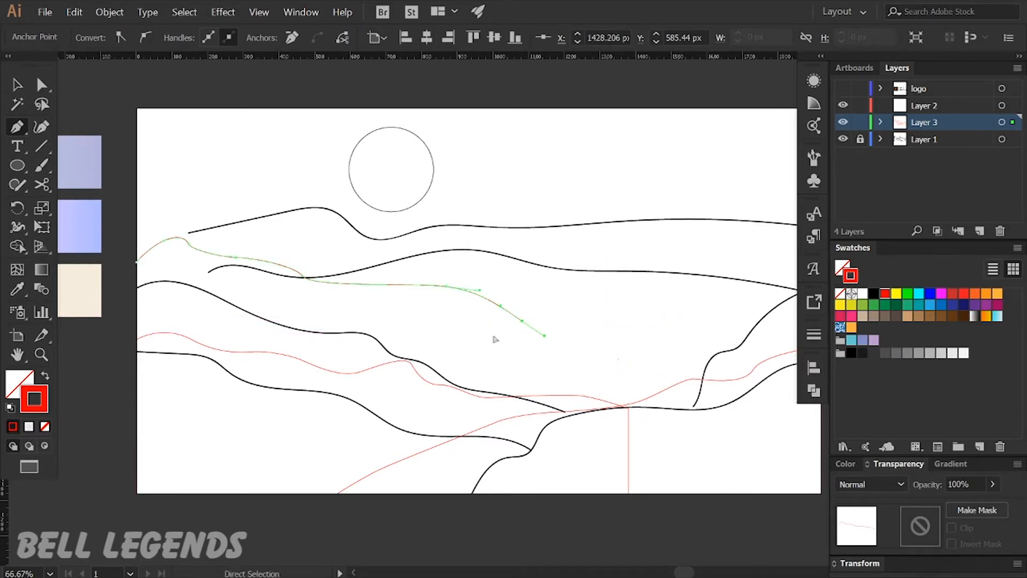
{"action": "key", "text": "ctrl+z"}
{"action": "key", "text": "ctrl+z"}
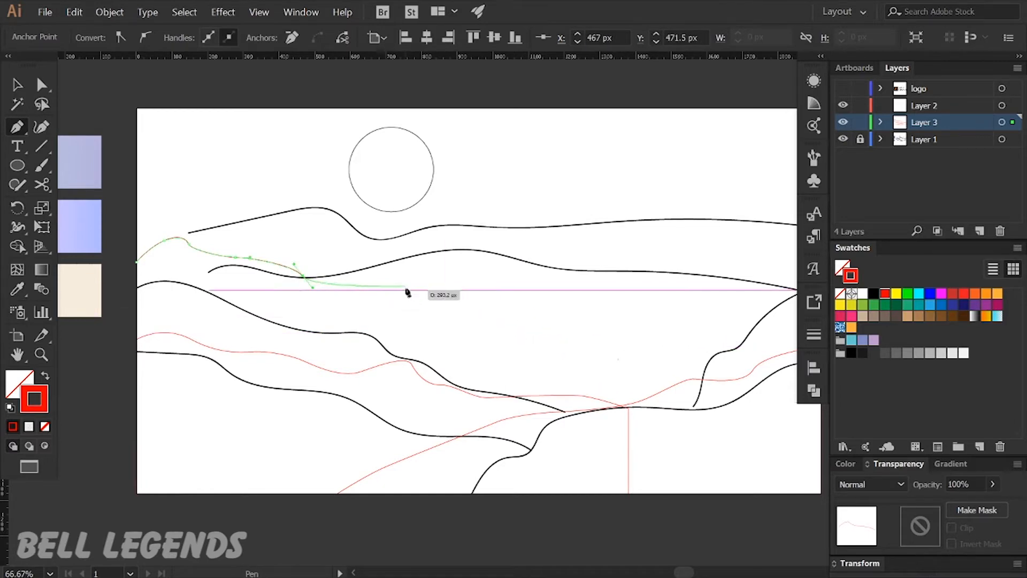
Step: Continue the third hill's ridge in gentle waves down the slope to about X 1544 px, Y 837 px
{"action": "left_click_drag", "start_coordinate": [409, 285], "coordinate": [435, 291]}
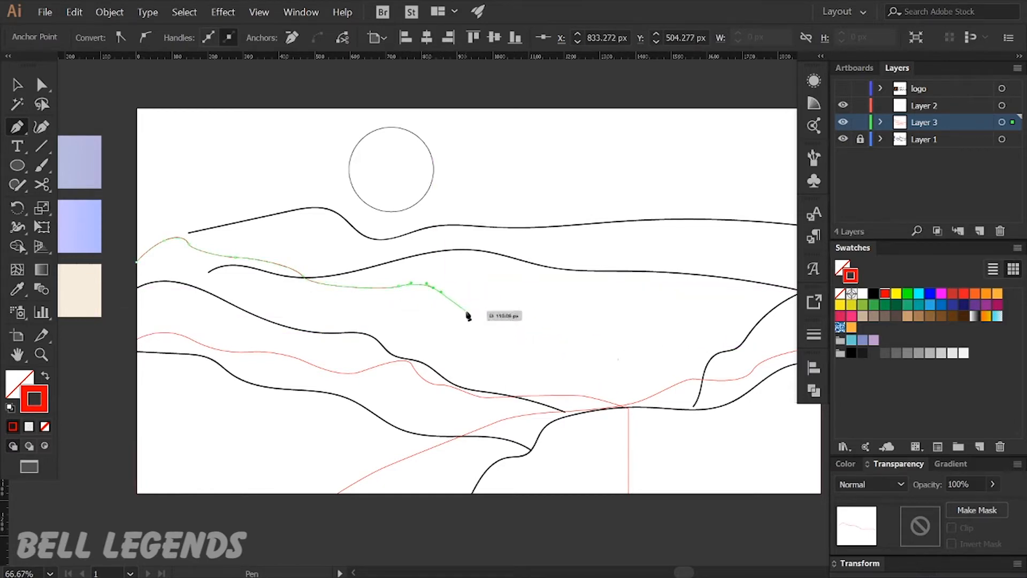
{"action": "left_click_drag", "start_coordinate": [543, 333], "coordinate": [558, 338]}
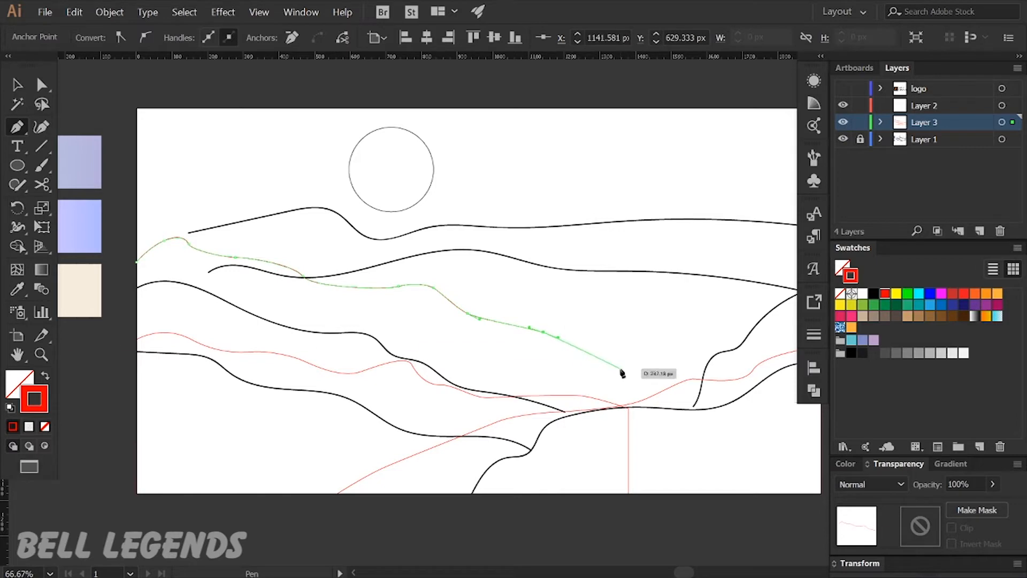
{"action": "left_click_drag", "start_coordinate": [628, 377], "coordinate": [628, 378]}
{"action": "key", "text": "ctrl+z"}
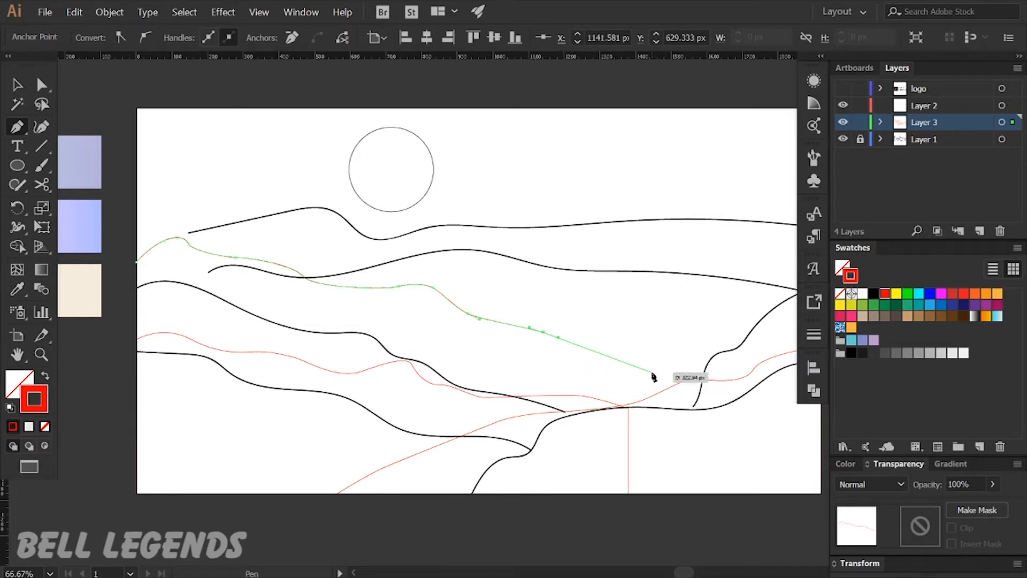
{"action": "left_click", "coordinate": [680, 383]}
{"action": "left_click", "coordinate": [686, 407]}
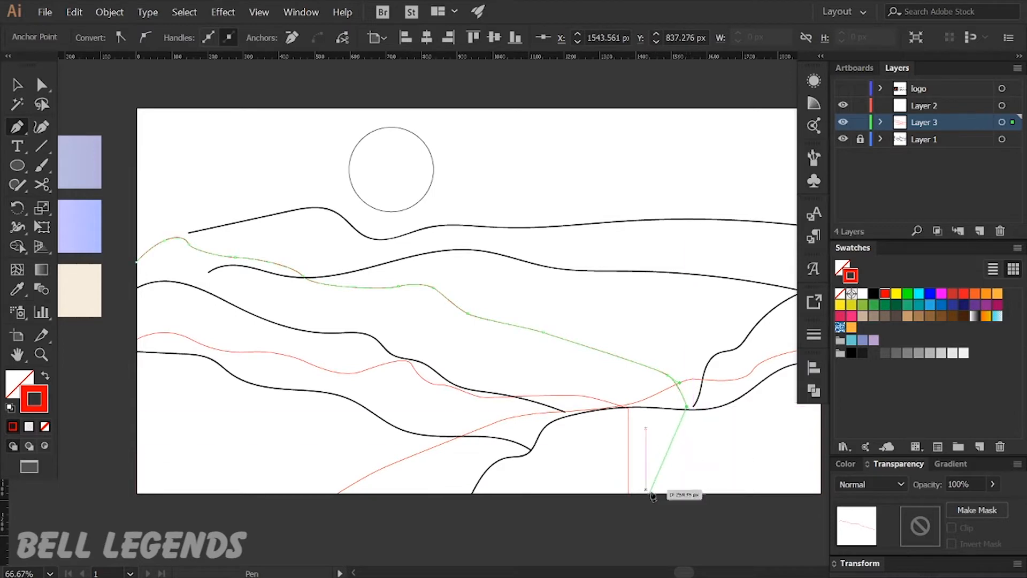
Step: Close the third hill shape straight down and along the artboard's bottom and left edges, and deselect it
{"action": "left_click", "coordinate": [695, 495], "text": "shift"}
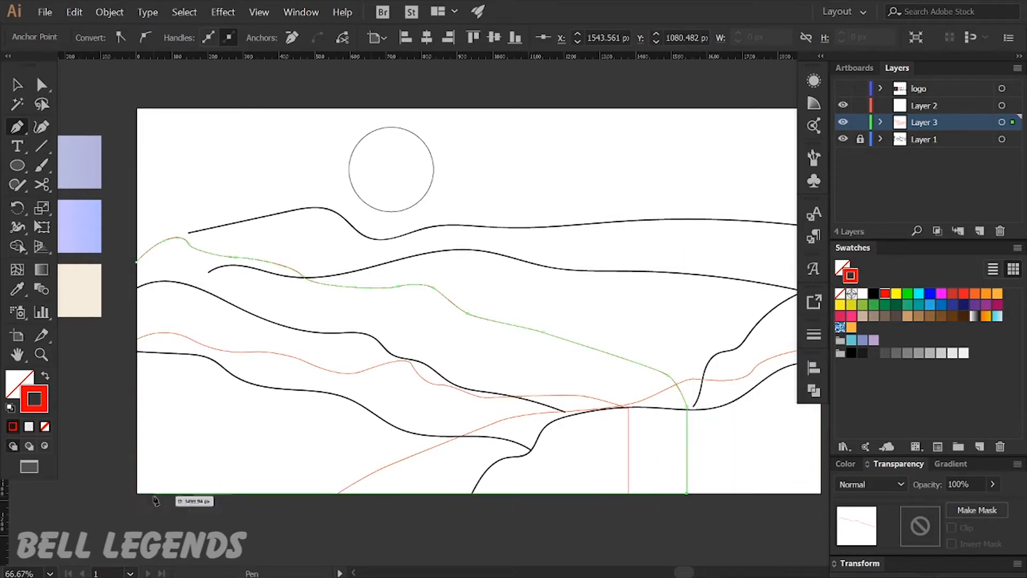
{"action": "left_click", "coordinate": [136, 499], "text": "shift"}
{"action": "left_click", "coordinate": [136, 263]}
{"action": "key", "text": "v"}
{"action": "left_click", "coordinate": [199, 277]}
{"action": "left_click_drag", "start_coordinate": [293, 285], "coordinate": [157, 273]}
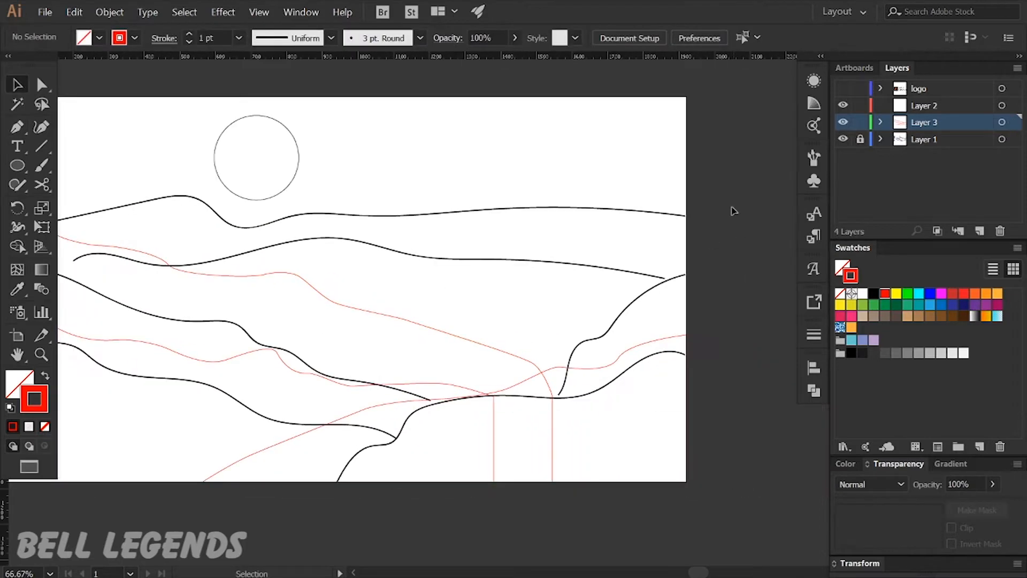
Step: Hide the Layer 1 sketch and draw a steep hill contour from the artboard's right edge down to the foreground hill's outline
{"action": "left_click", "coordinate": [843, 139]}
{"action": "left_click_drag", "start_coordinate": [548, 279], "coordinate": [499, 297]}
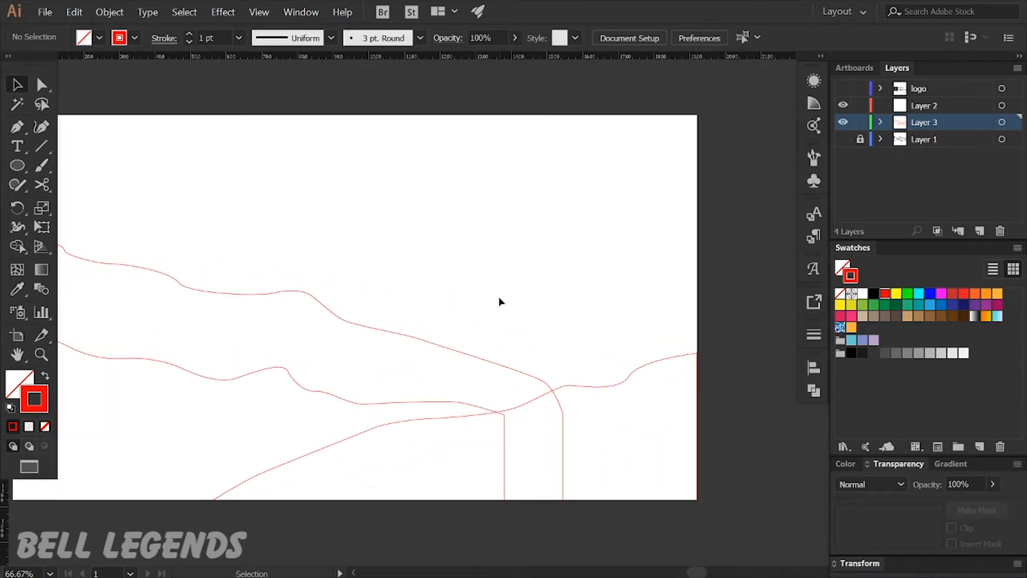
{"action": "key", "text": "p"}
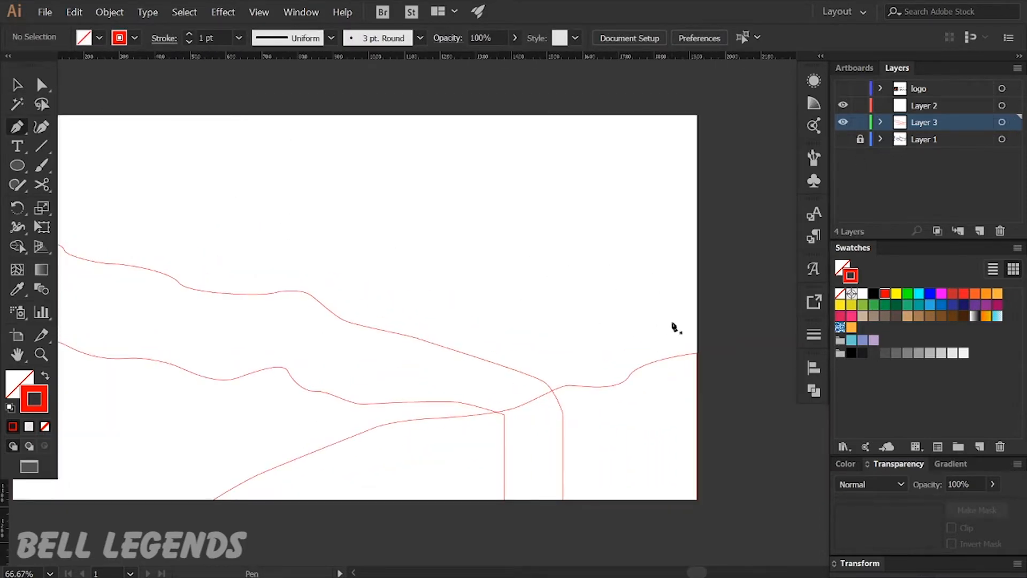
{"action": "left_click", "coordinate": [698, 278]}
{"action": "mouse_move", "coordinate": [646, 300]}
{"action": "left_mouse_down"}
{"action": "mouse_move", "coordinate": [633, 323]}
{"action": "mouse_move", "coordinate": [620, 322]}
{"action": "left_mouse_up"}
{"action": "left_click_drag", "start_coordinate": [605, 333], "coordinate": [597, 353]}
{"action": "key", "text": "ctrl+z"}
{"action": "left_click", "coordinate": [592, 385]}
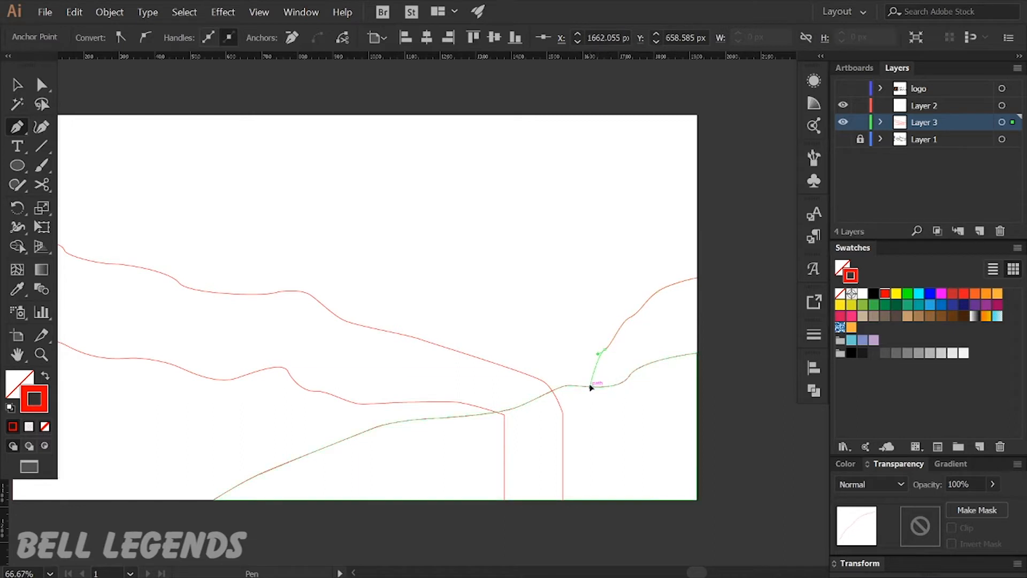
Step: Close the right-hand hill with straight segments inside the foreground hill and up the artboard's right edge, and deselect it
{"action": "left_click", "coordinate": [592, 429]}
{"action": "left_click", "coordinate": [697, 429]}
{"action": "left_click", "coordinate": [697, 278]}
{"action": "key", "text": "v"}
{"action": "left_click", "coordinate": [722, 284]}
{"action": "key", "text": "space"}
{"action": "left_click_drag", "start_coordinate": [506, 255], "coordinate": [663, 271]}
Step: Raise the third hill's peak by moving its two top anchors to about X 152, Y 334 px and X 72, Y 335 px
{"action": "key", "text": "p"}
{"action": "key", "text": "a"}
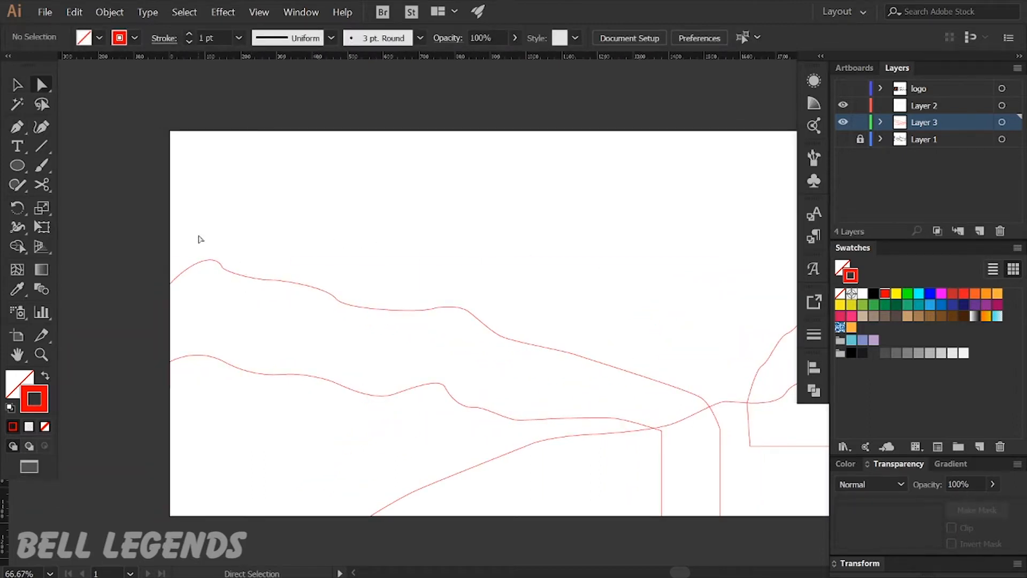
{"action": "left_click", "coordinate": [238, 274]}
{"action": "scroll", "coordinate": [236, 280], "scroll_direction": "up", "scroll_amount": 2}
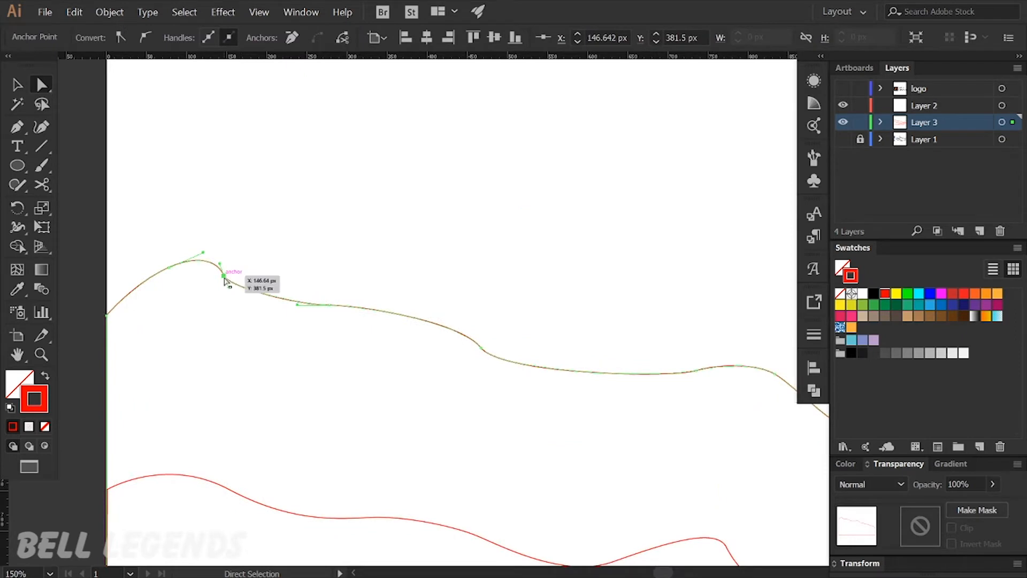
{"action": "left_click_drag", "start_coordinate": [223, 276], "coordinate": [227, 235]}
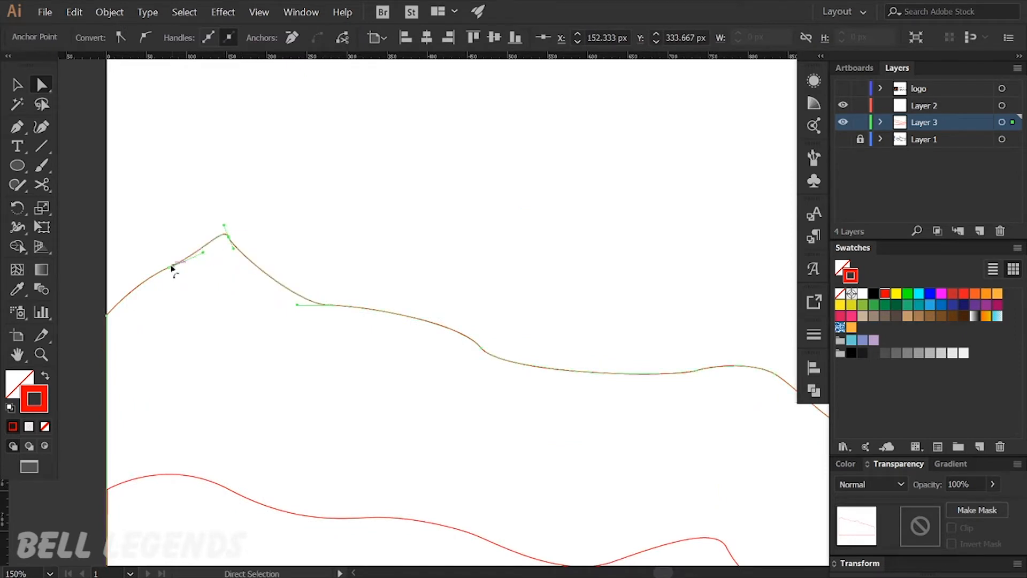
{"action": "left_click_drag", "start_coordinate": [173, 271], "coordinate": [163, 238]}
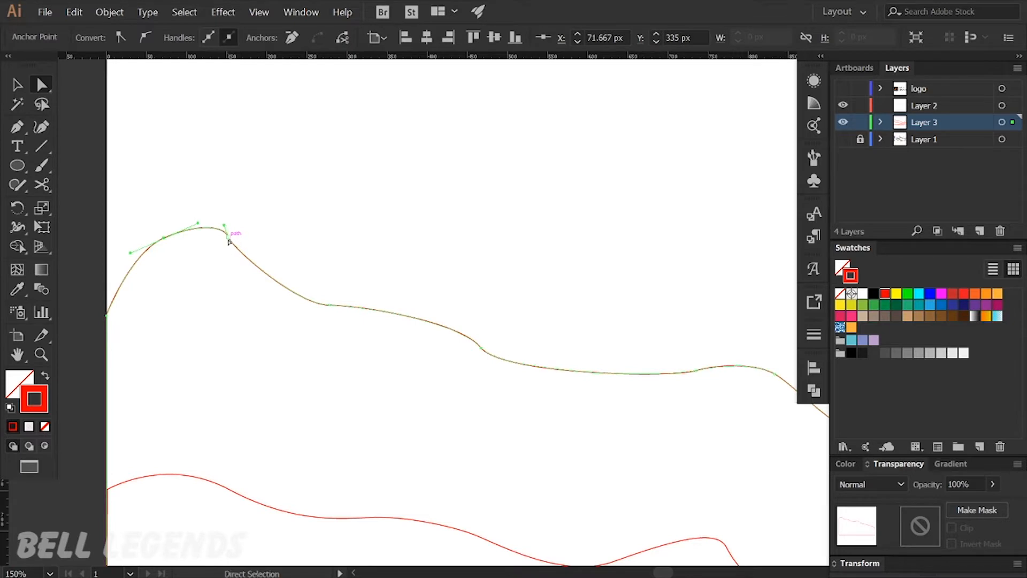
{"action": "left_click", "coordinate": [312, 252]}
{"action": "scroll", "coordinate": [312, 252], "scroll_direction": "down", "scroll_amount": 2}
Step: Draw a gently waving background ridge with the Pen tool, starting on the third hill's slope and running across the artboard
{"action": "key", "text": "p"}
{"action": "left_click", "coordinate": [289, 258]}
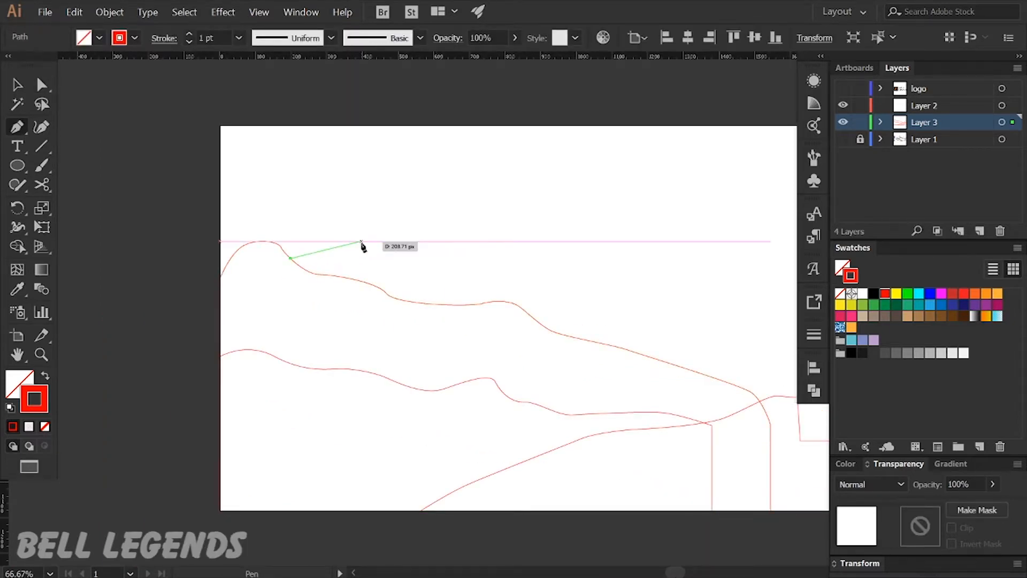
{"action": "left_click_drag", "start_coordinate": [409, 266], "coordinate": [408, 269]}
{"action": "key", "text": "ctrl+z"}
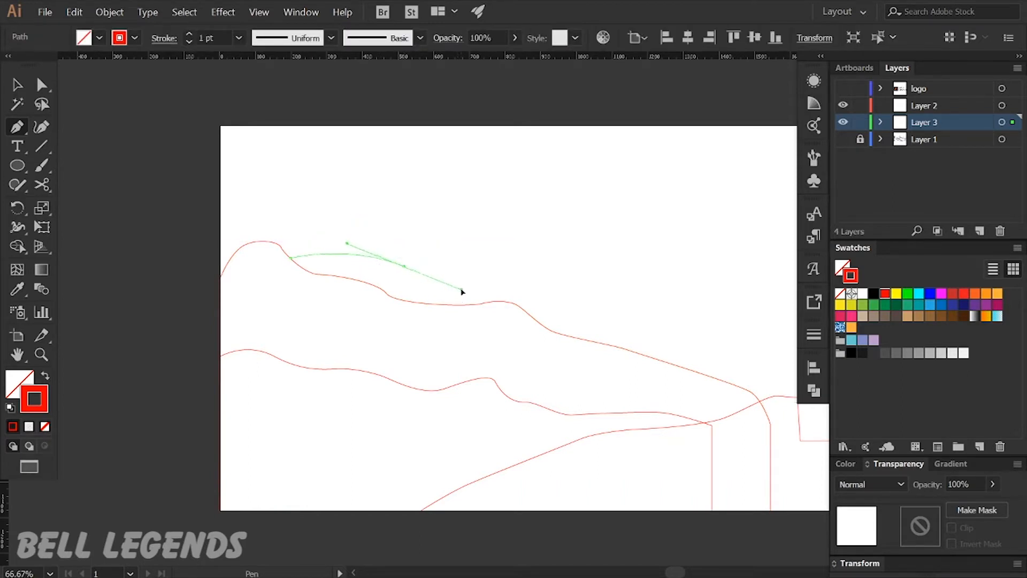
{"action": "left_click_drag", "start_coordinate": [463, 292], "coordinate": [462, 289]}
{"action": "left_click_drag", "start_coordinate": [545, 264], "coordinate": [546, 263]}
{"action": "mouse_move", "coordinate": [546, 263]}
{"action": "left_mouse_down"}
{"action": "mouse_move", "coordinate": [395, 250]}
{"action": "mouse_move", "coordinate": [557, 267]}
{"action": "left_mouse_up"}
{"action": "left_click_drag", "start_coordinate": [625, 271], "coordinate": [712, 251]}
{"action": "key", "text": "ctrl+z"}
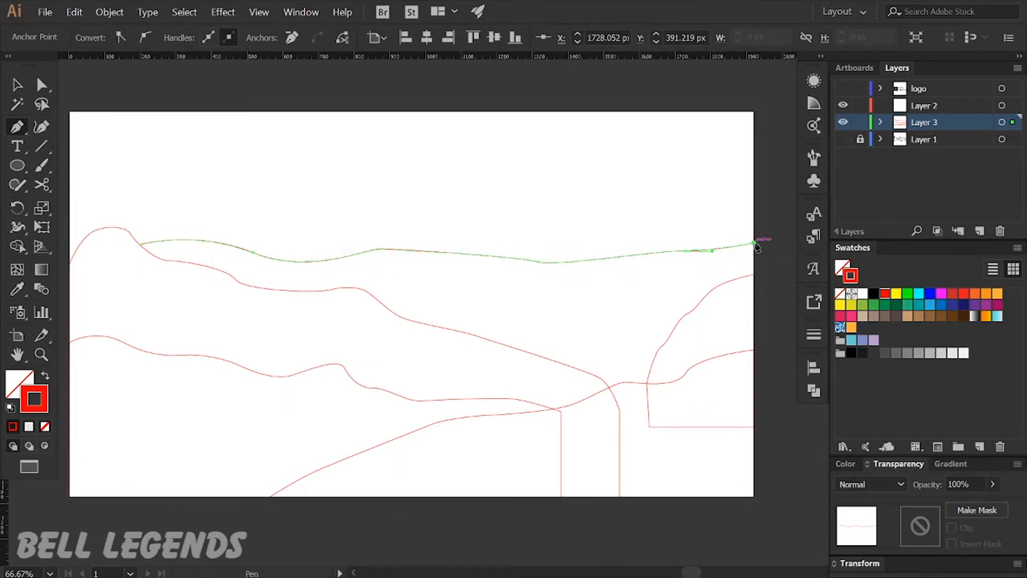
{"action": "key", "text": "ctrl+z"}
{"action": "key", "text": "ctrl+z"}
Step: Extend the background ridge through about X 1613 px, Y 422 px to the artboard's right edge at X 1920 px, Y 348 px
{"action": "left_click_drag", "start_coordinate": [644, 261], "coordinate": [658, 256]}
{"action": "left_click_drag", "start_coordinate": [737, 237], "coordinate": [736, 237]}
{"action": "key", "text": "ctrl+z"}
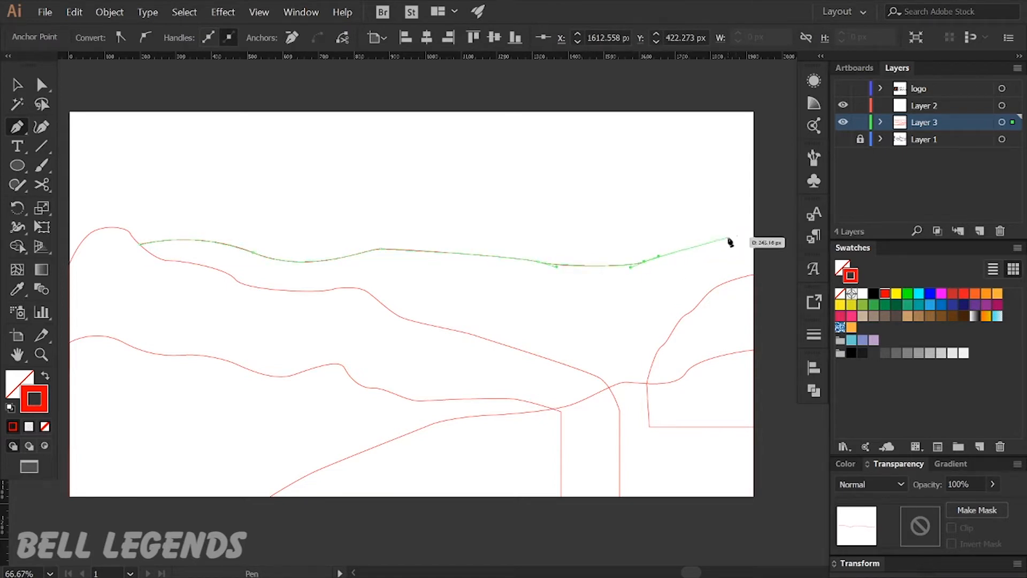
{"action": "left_click", "coordinate": [754, 235]}
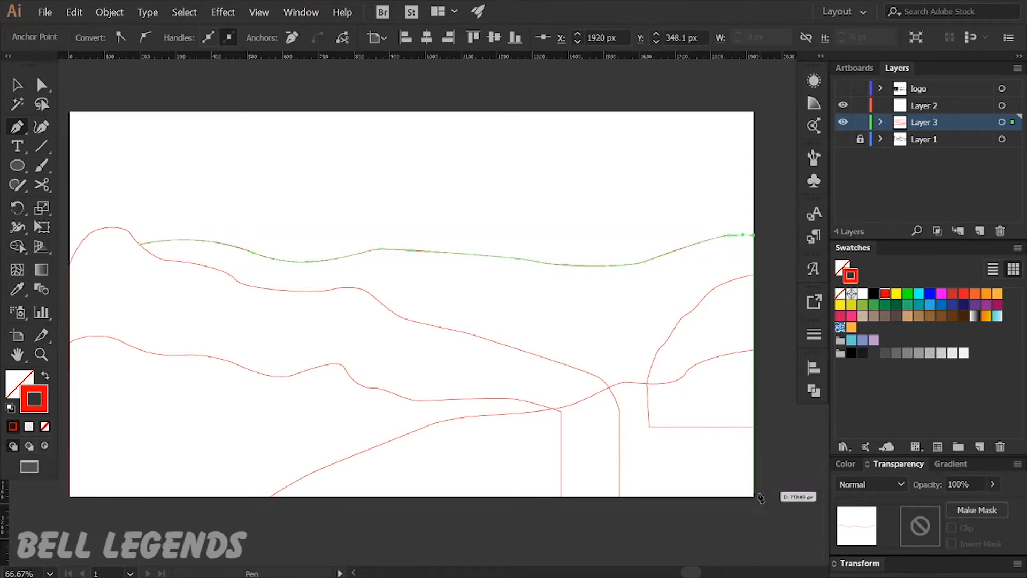
Step: Close the background ridge with straight segments through X 1920 px, Y 831 px and about X 152 px, Y 404 px, and deselect it
{"action": "left_click", "coordinate": [754, 408]}
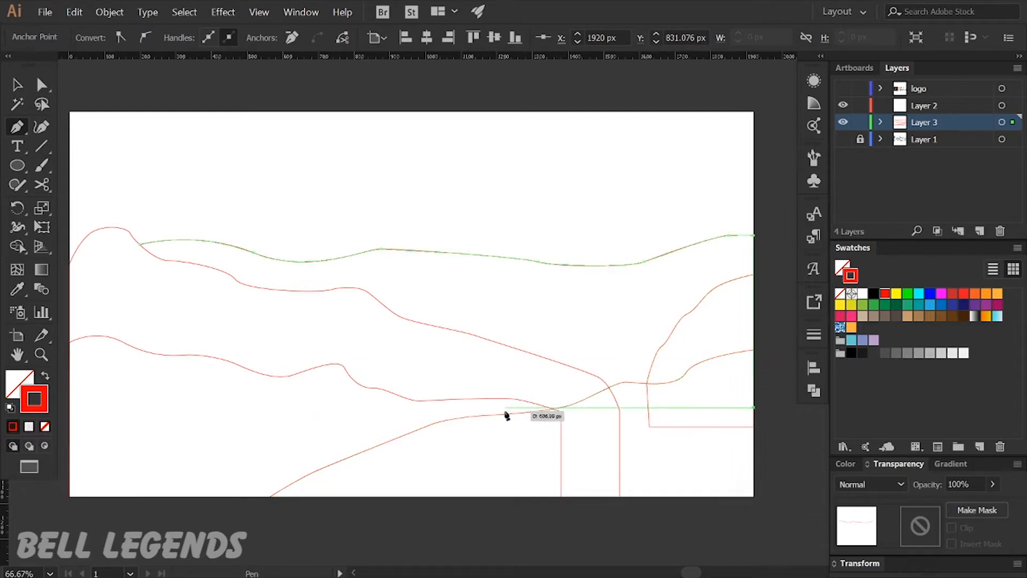
{"action": "left_click", "coordinate": [132, 407]}
{"action": "left_click", "coordinate": [123, 256]}
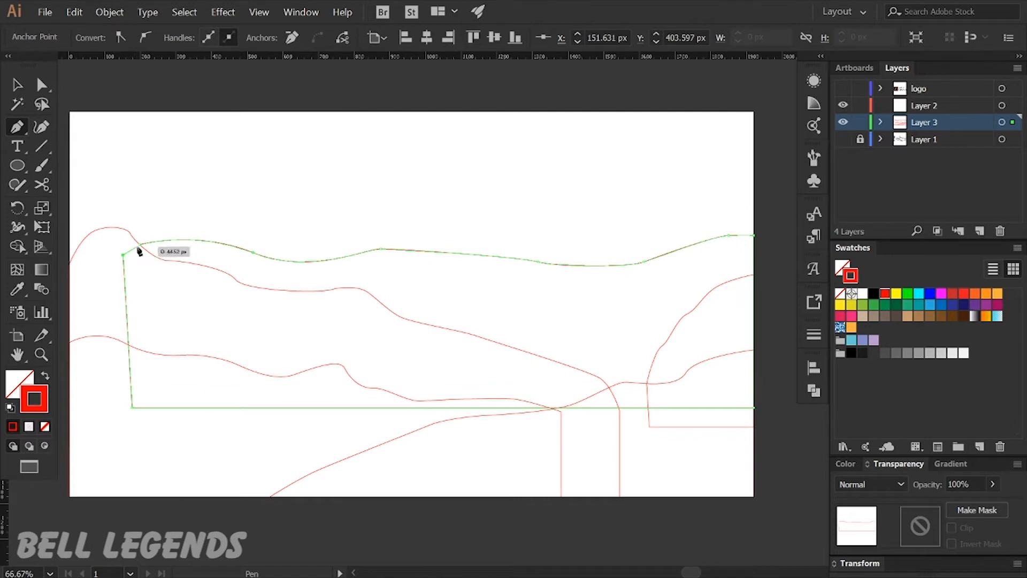
{"action": "left_click", "coordinate": [159, 249]}
{"action": "key", "text": "v"}
{"action": "left_click", "coordinate": [196, 215]}
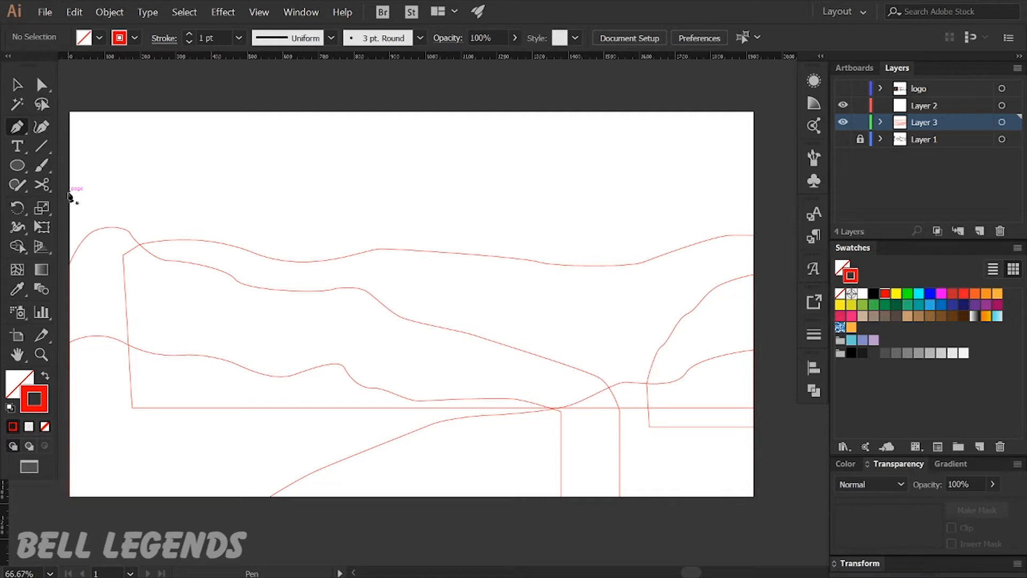
Step: Draw the first stretch of a wavy distant ridge from the artboard's left edge above the other hills, undoing the last two anchors
{"action": "left_click_drag", "start_coordinate": [69, 193], "coordinate": [78, 196]}
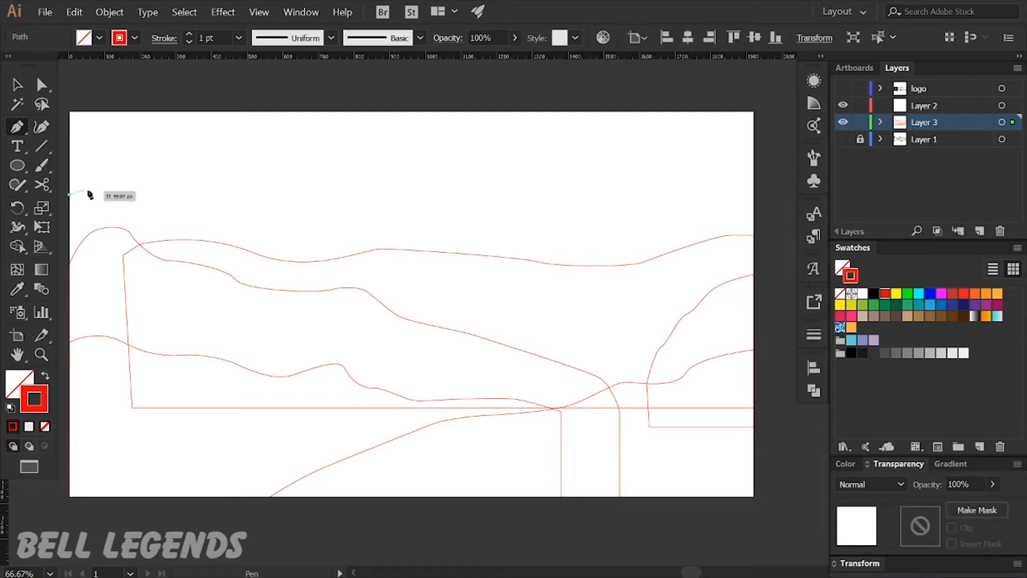
{"action": "left_click_drag", "start_coordinate": [167, 188], "coordinate": [204, 209]}
{"action": "left_click_drag", "start_coordinate": [315, 205], "coordinate": [341, 205]}
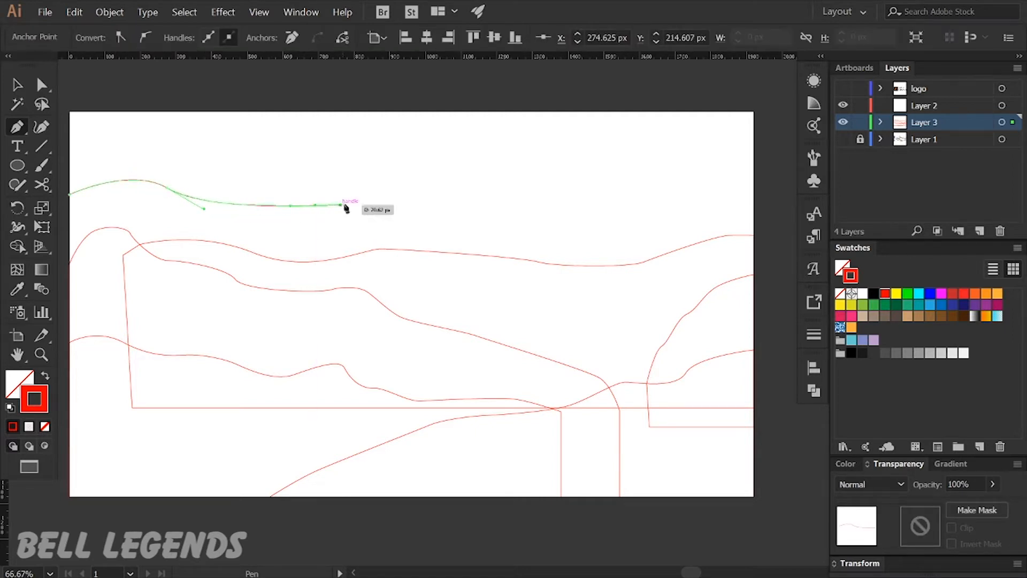
{"action": "left_click_drag", "start_coordinate": [396, 182], "coordinate": [429, 184]}
{"action": "left_click_drag", "start_coordinate": [513, 177], "coordinate": [574, 170]}
{"action": "left_click_drag", "start_coordinate": [673, 181], "coordinate": [696, 200]}
{"action": "key", "text": "ctrl+z"}
{"action": "key", "text": "ctrl+z"}
Step: Continue the distant ridge through a dip and a rise to the artboard's right edge at X 1920 px, Y 177 px
{"action": "left_click_drag", "start_coordinate": [549, 202], "coordinate": [580, 209]}
{"action": "left_click_drag", "start_coordinate": [643, 196], "coordinate": [665, 185]}
{"action": "left_click", "coordinate": [716, 174]}
{"action": "left_click", "coordinate": [736, 174]}
{"action": "left_click", "coordinate": [754, 173]}
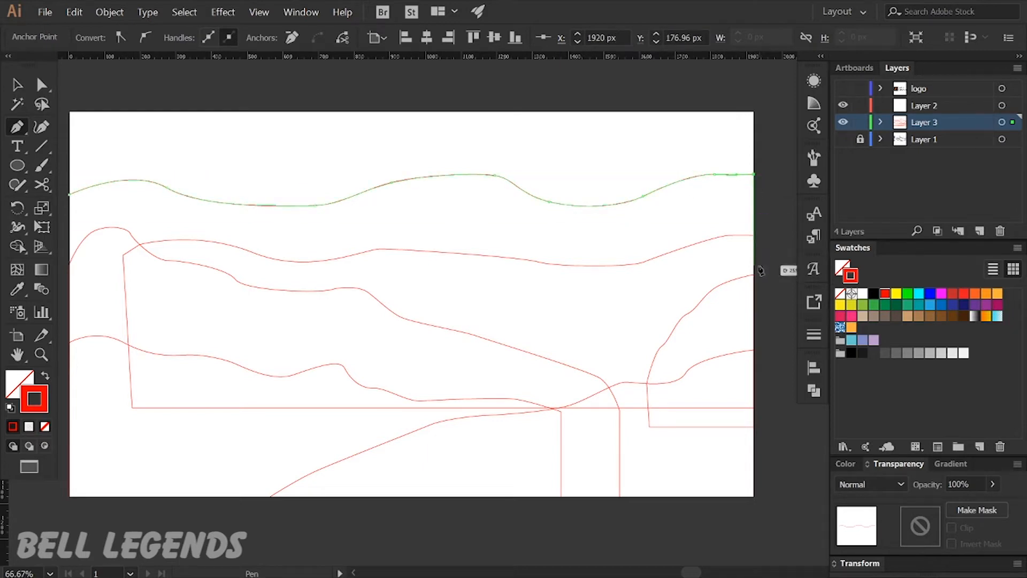
Step: Close the distant ridge with straight segments through X 1920 px, Y 546 px and along the artboard's left edge, and deselect it
{"action": "left_click", "coordinate": [754, 306]}
{"action": "left_click", "coordinate": [69, 305]}
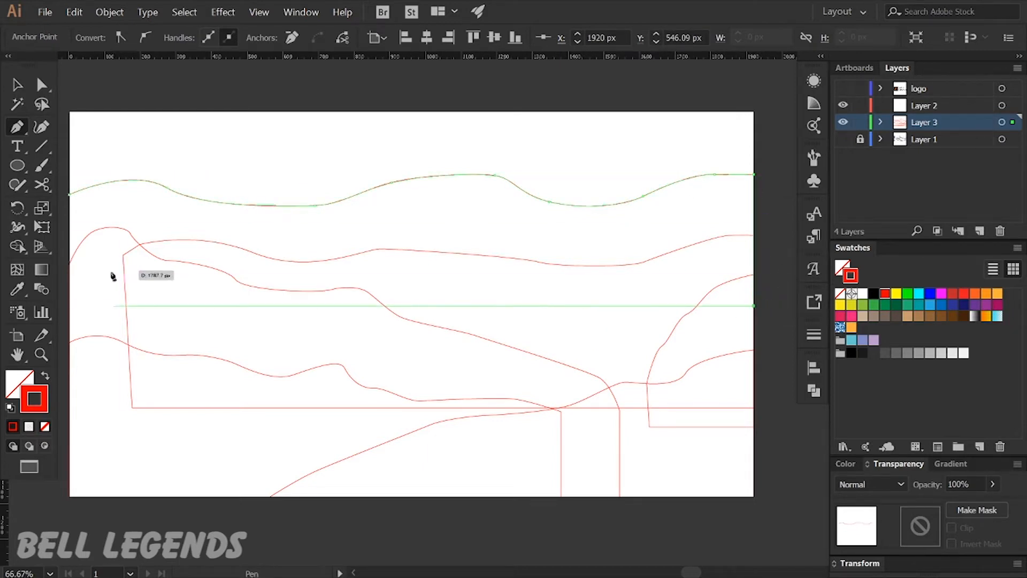
{"action": "left_click", "coordinate": [69, 194]}
{"action": "key", "text": "v"}
{"action": "left_click", "coordinate": [168, 161]}
{"action": "left_click_drag", "start_coordinate": [165, 160], "coordinate": [194, 182]}
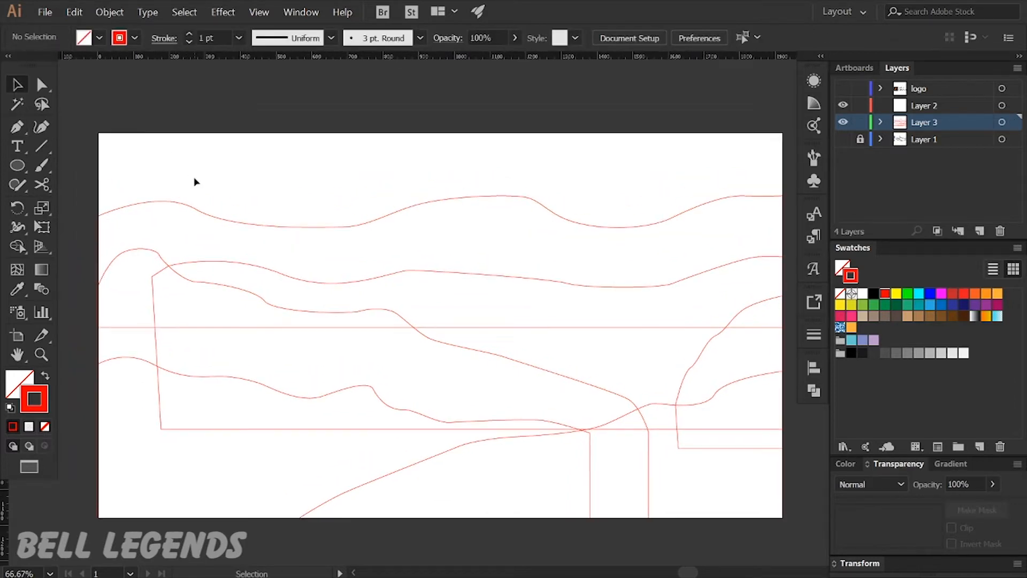
Step: Draw an artboard-wide sky rectangle from the artboard's top edge to just below the distant ridge's crest line
{"action": "mouse_move", "coordinate": [98, 131]}
{"action": "left_mouse_down"}
{"action": "mouse_move", "coordinate": [604, 227]}
{"action": "mouse_move", "coordinate": [781, 241]}
{"action": "left_mouse_up"}
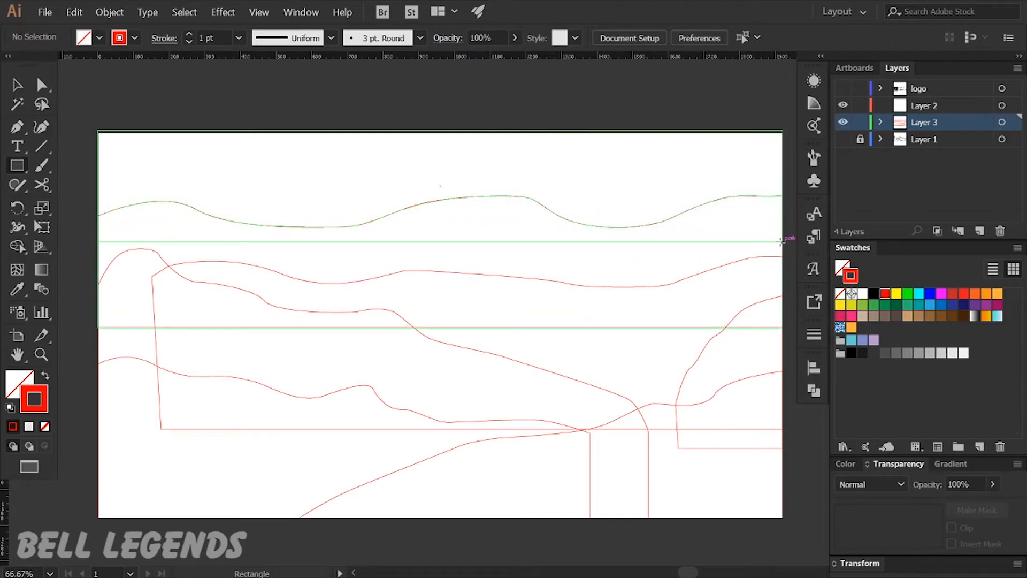
{"action": "key", "text": "v"}
{"action": "left_click_drag", "start_coordinate": [440, 131], "coordinate": [441, 133]}
{"action": "scroll", "coordinate": [226, 145], "scroll_direction": "up", "scroll_amount": 3}
{"action": "scroll", "coordinate": [254, 153], "scroll_direction": "down", "scroll_amount": 4}
{"action": "left_click_drag", "start_coordinate": [280, 152], "coordinate": [405, 177]}
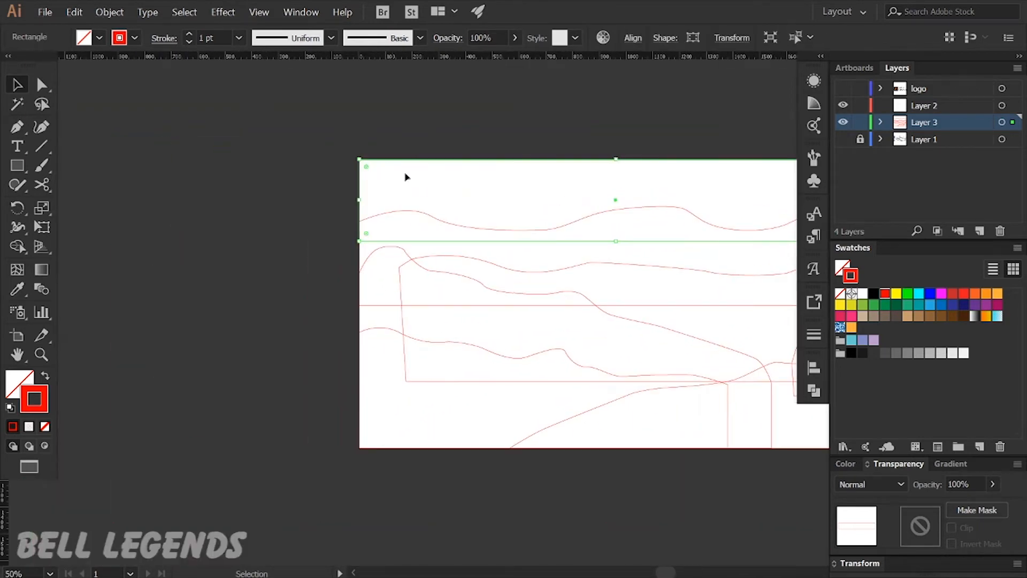
Step: Show and unlock Layer 1 and delete its sketch lines and circle, keeping only the colour squares beside the artboard
{"action": "left_click", "coordinate": [844, 139]}
{"action": "left_click_drag", "start_coordinate": [543, 168], "coordinate": [430, 178]}
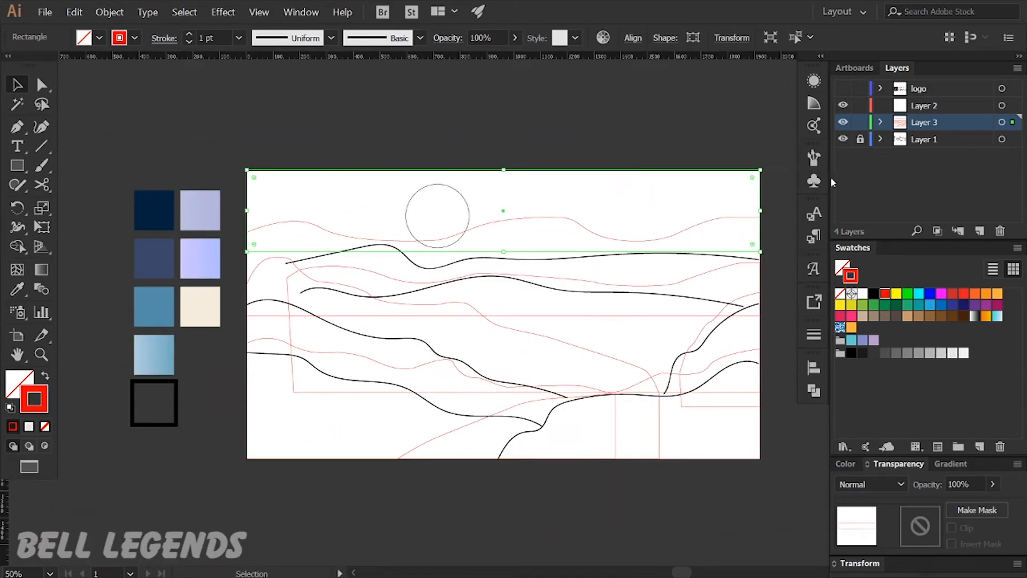
{"action": "left_click", "coordinate": [1002, 140]}
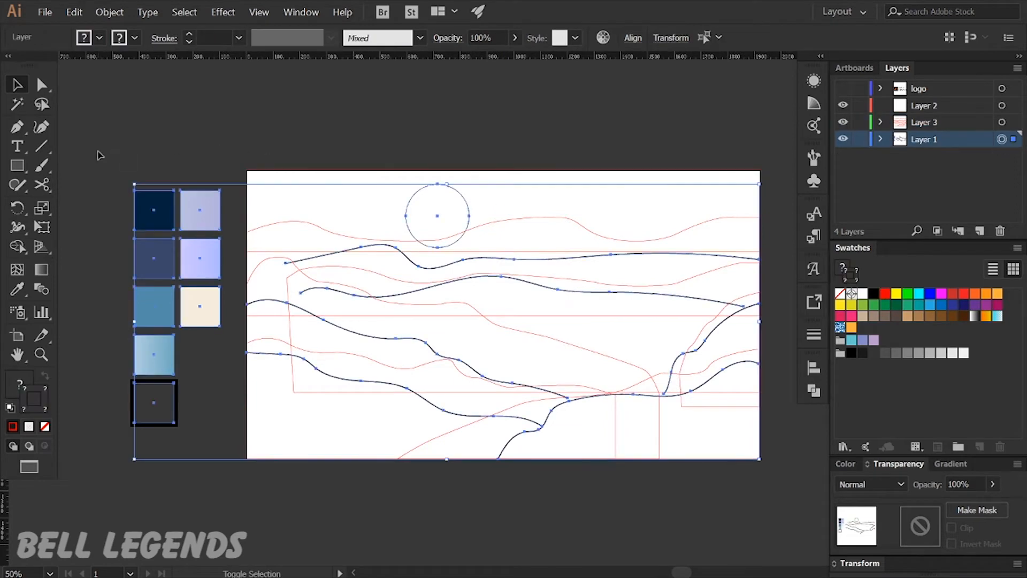
{"action": "left_click_drag", "start_coordinate": [227, 490], "coordinate": [228, 491]}
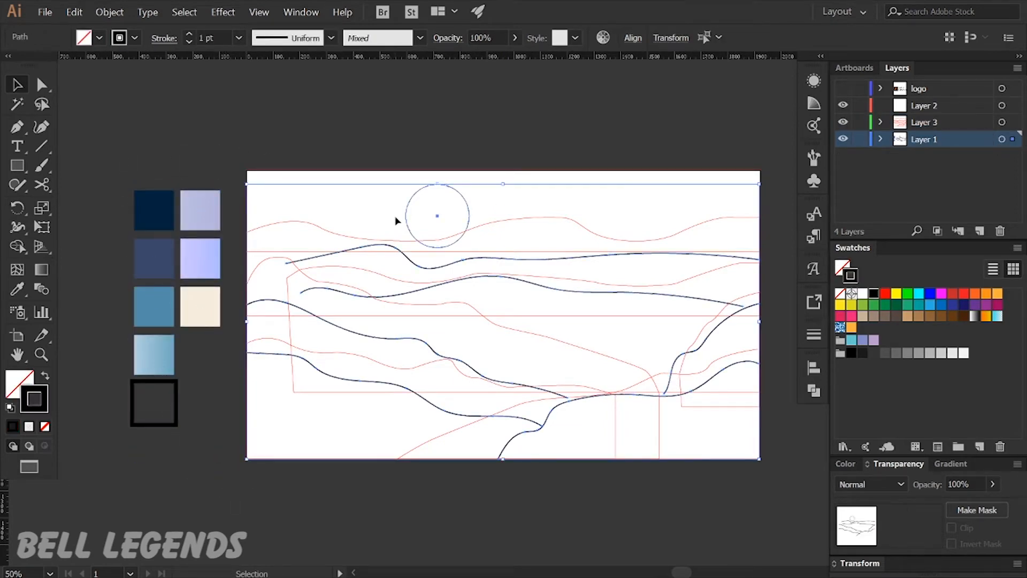
{"action": "key", "text": "Delete"}
Step: Try filling the distant ridge with the lavender-to-blue gradient from the colour squares, and undo it
{"action": "scroll", "coordinate": [417, 138], "scroll_direction": "up", "scroll_amount": 1}
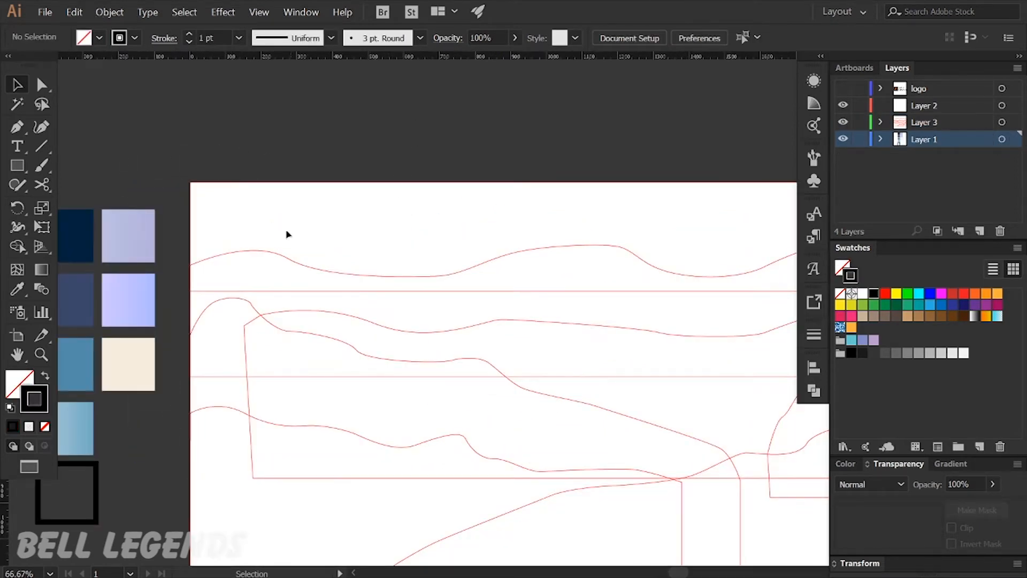
{"action": "left_click_drag", "start_coordinate": [290, 266], "coordinate": [290, 266]}
{"action": "key", "text": "i"}
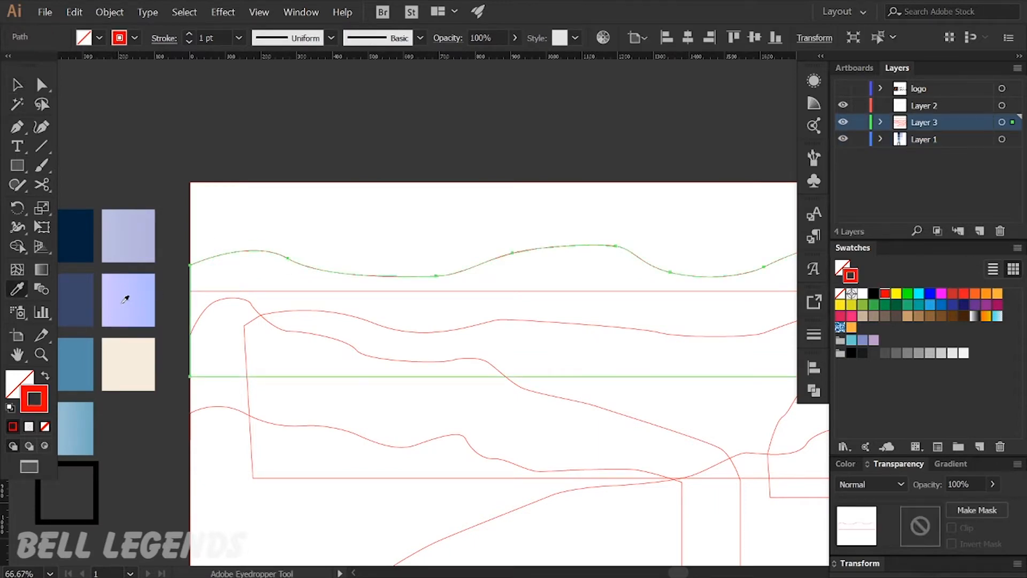
{"action": "left_click", "coordinate": [127, 299]}
{"action": "key", "text": "v"}
{"action": "left_click", "coordinate": [198, 154]}
{"action": "left_click", "coordinate": [225, 341]}
{"action": "key", "text": "ctrl+z"}
Step: Fill the sky rectangle with the lavender-to-blue gradient sampled from the colour squares
{"action": "left_click_drag", "start_coordinate": [164, 152], "coordinate": [253, 200]}
{"action": "key", "text": "i"}
{"action": "left_click", "coordinate": [142, 296]}
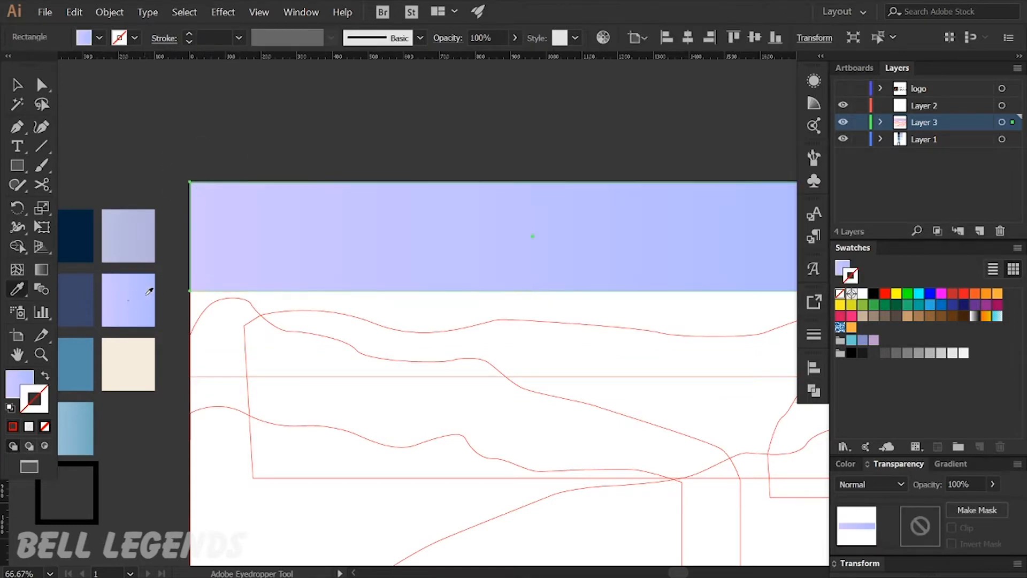
{"action": "key", "text": "v"}
Step: Send the sky rectangle behind the distant ridge outline and deselect it
{"action": "key", "text": "space"}
{"action": "left_click_drag", "start_coordinate": [378, 129], "coordinate": [337, 158]}
{"action": "key", "text": "ctrl+minus"}
{"action": "key", "text": "ctrl+minus"}
{"action": "key", "text": "space"}
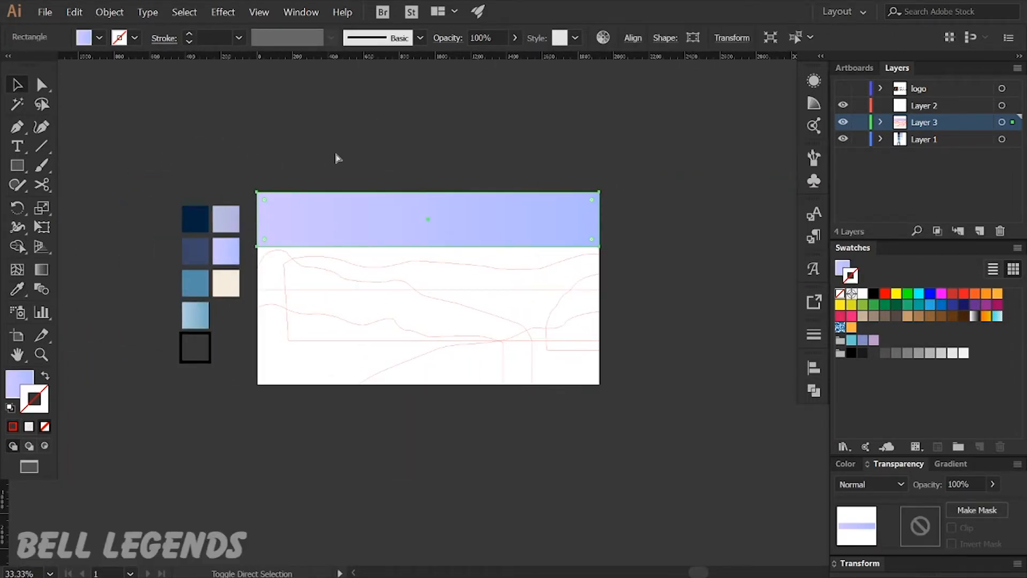
{"action": "scroll", "coordinate": [250, 198], "scroll_direction": "up", "scroll_amount": 2}
{"action": "left_click", "coordinate": [214, 188]}
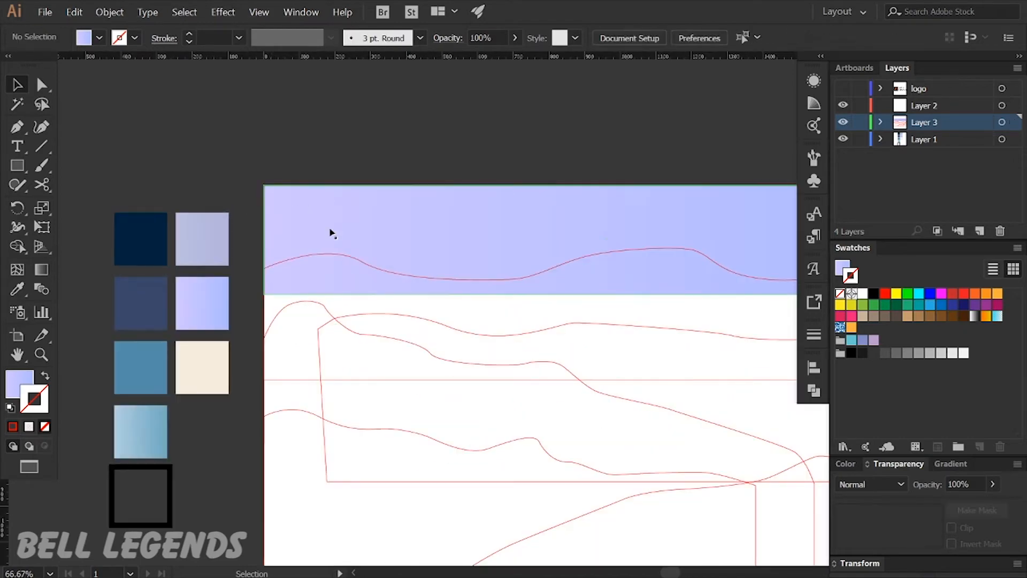
{"action": "left_click", "coordinate": [324, 255]}
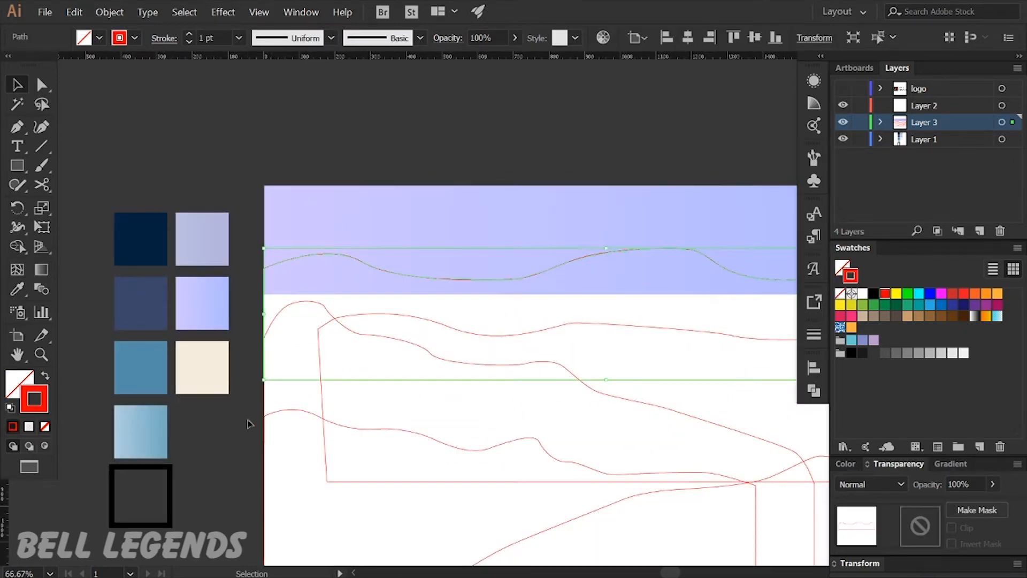
{"action": "key", "text": "ctrl+minus"}
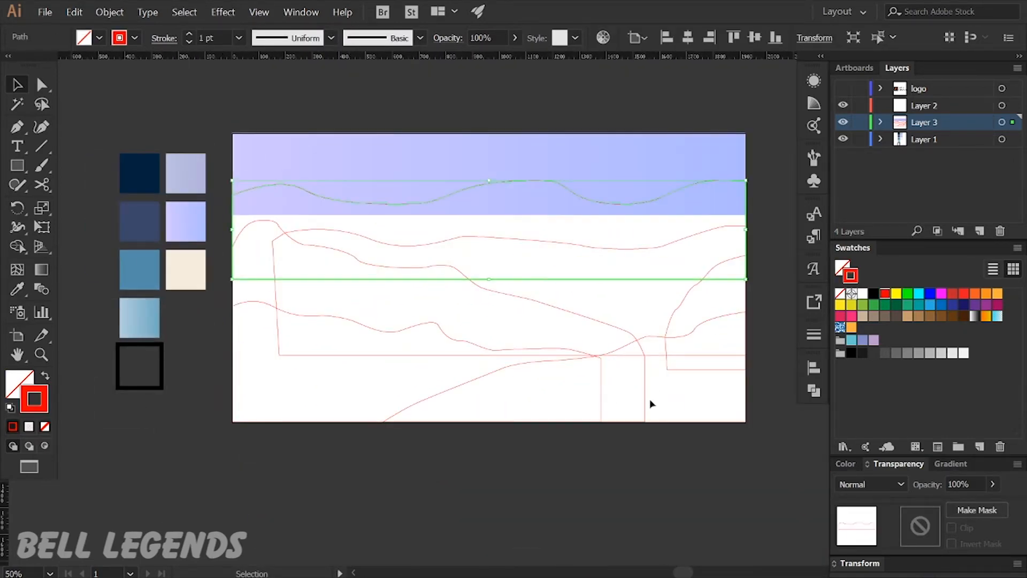
{"action": "left_click", "coordinate": [753, 471]}
{"action": "left_click_drag", "start_coordinate": [722, 399], "coordinate": [756, 409]}
{"action": "left_click", "coordinate": [774, 425]}
Step: Give the foreground hill a near-black grey swatch as its fill with no stroke, and deselect it
{"action": "left_click", "coordinate": [659, 338]}
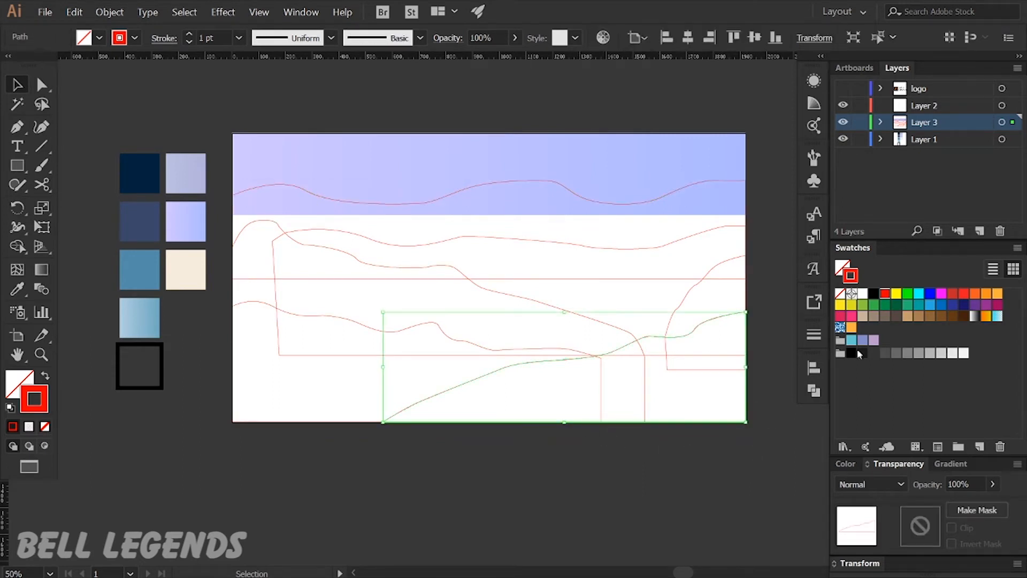
{"action": "left_click", "coordinate": [863, 354]}
{"action": "key", "text": "shift+x"}
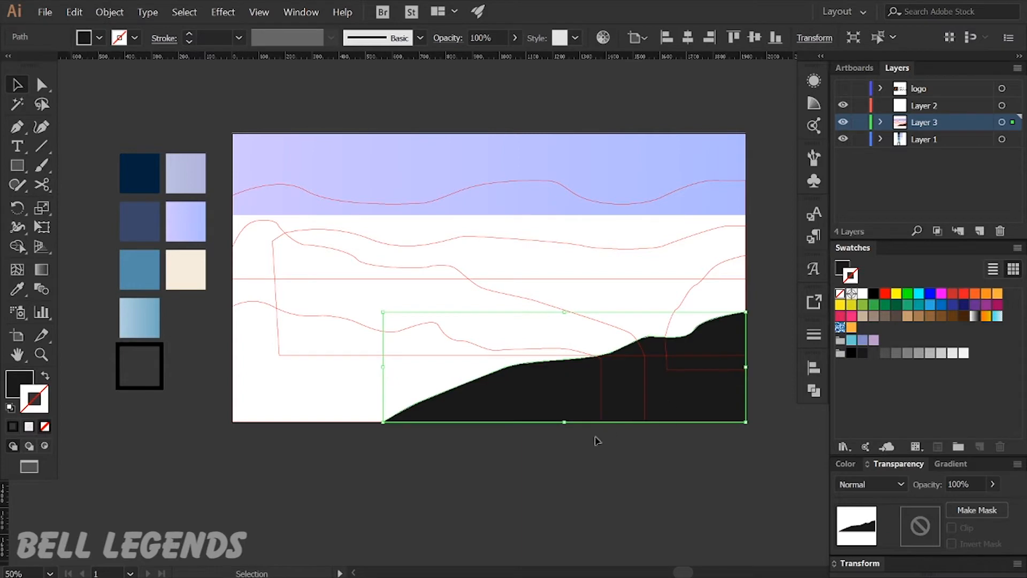
{"action": "left_click", "coordinate": [467, 485]}
Step: Fill the left front hill with the dark navy sampled from the colour squares
{"action": "left_click", "coordinate": [362, 327]}
{"action": "key", "text": "i"}
{"action": "left_click", "coordinate": [143, 184]}
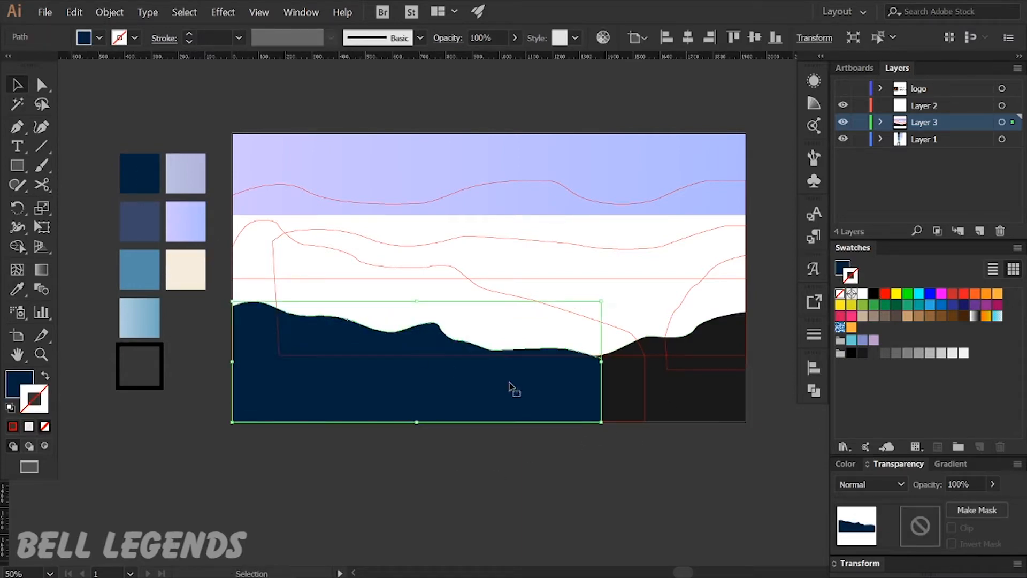
{"action": "key", "text": "v"}
Step: Bring the foreground hill in front of the navy hill and deselect it
{"action": "left_click", "coordinate": [580, 438]}
{"action": "left_click", "coordinate": [619, 387]}
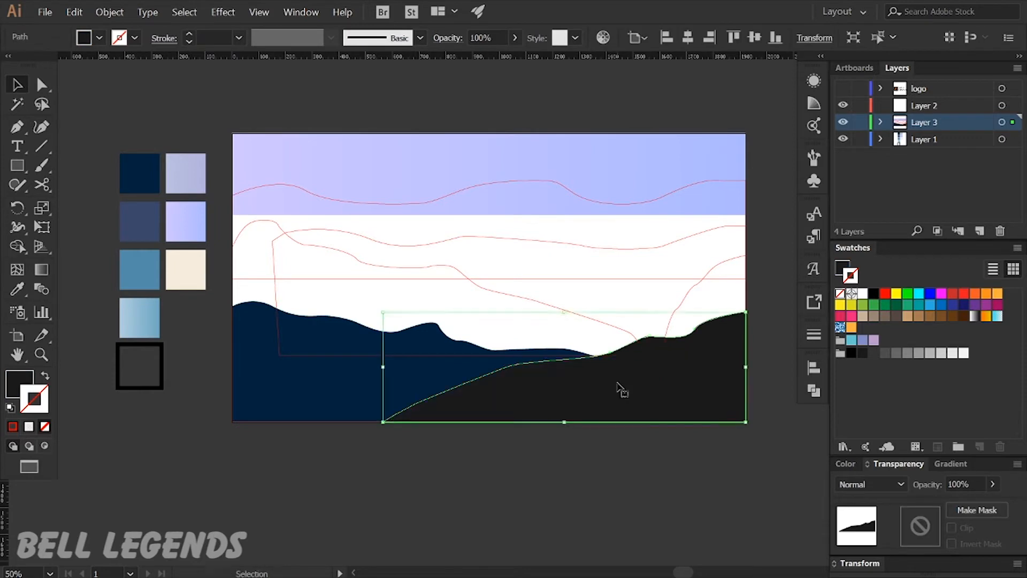
{"action": "left_click", "coordinate": [582, 503]}
Step: Recolour the foreground hill by sampling the navy hill and darkening the fill to 031828 in the Color Picker
{"action": "left_click_drag", "start_coordinate": [373, 449], "coordinate": [509, 426]}
{"action": "scroll", "coordinate": [786, 490], "scroll_direction": "up", "scroll_amount": 1}
{"action": "left_click", "coordinate": [445, 427]}
{"action": "key", "text": "i"}
{"action": "left_click", "coordinate": [386, 411]}
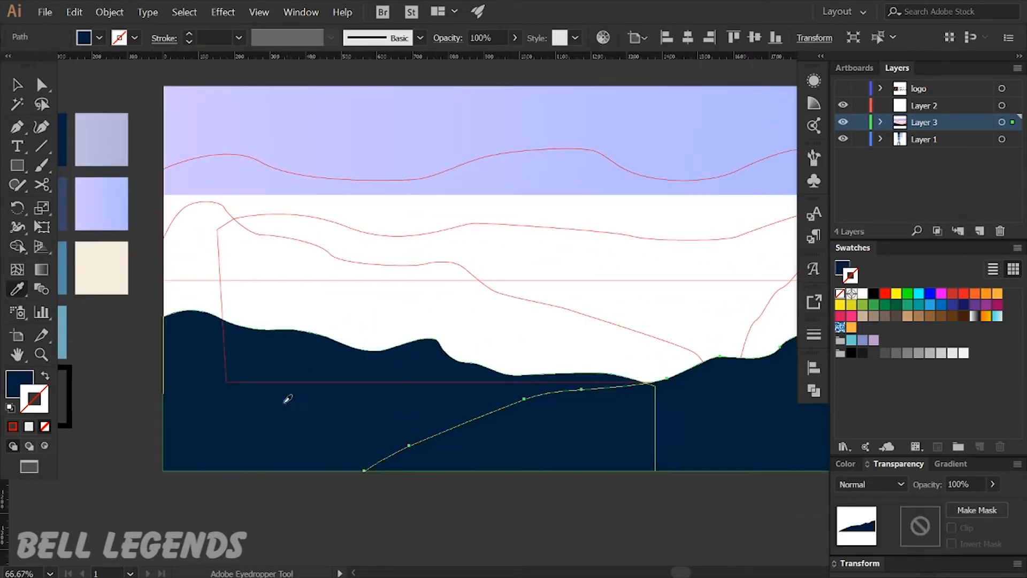
{"action": "double_click", "coordinate": [20, 383]}
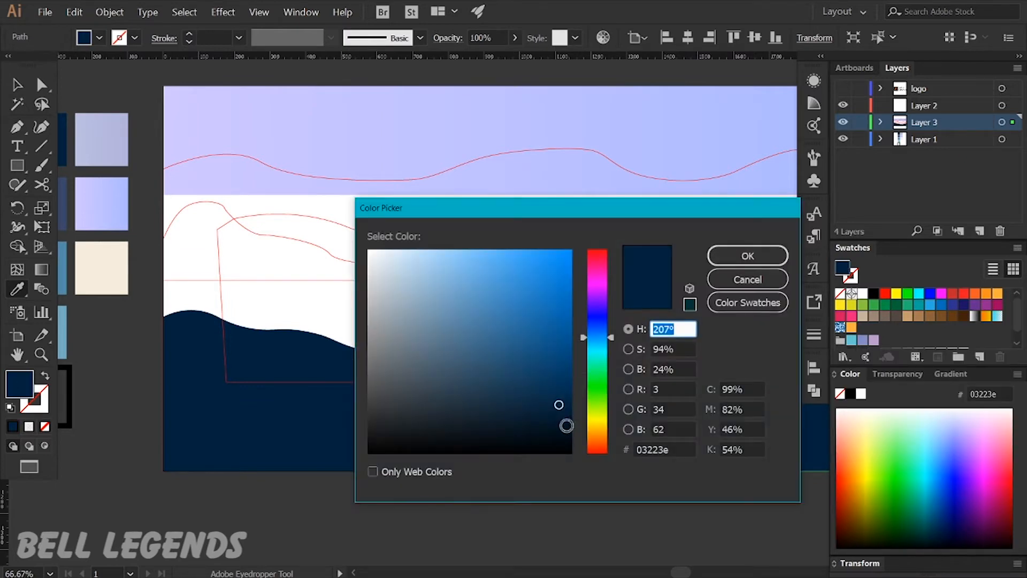
{"action": "left_click", "coordinate": [748, 257]}
{"action": "key", "text": "v"}
{"action": "left_click", "coordinate": [551, 525]}
Step: Try recolouring the foreground hill navy and the left front hill slate blue, and undo both colour changes
{"action": "scroll", "coordinate": [548, 513], "scroll_direction": "down", "scroll_amount": 1}
{"action": "left_click_drag", "start_coordinate": [353, 404], "coordinate": [396, 410]}
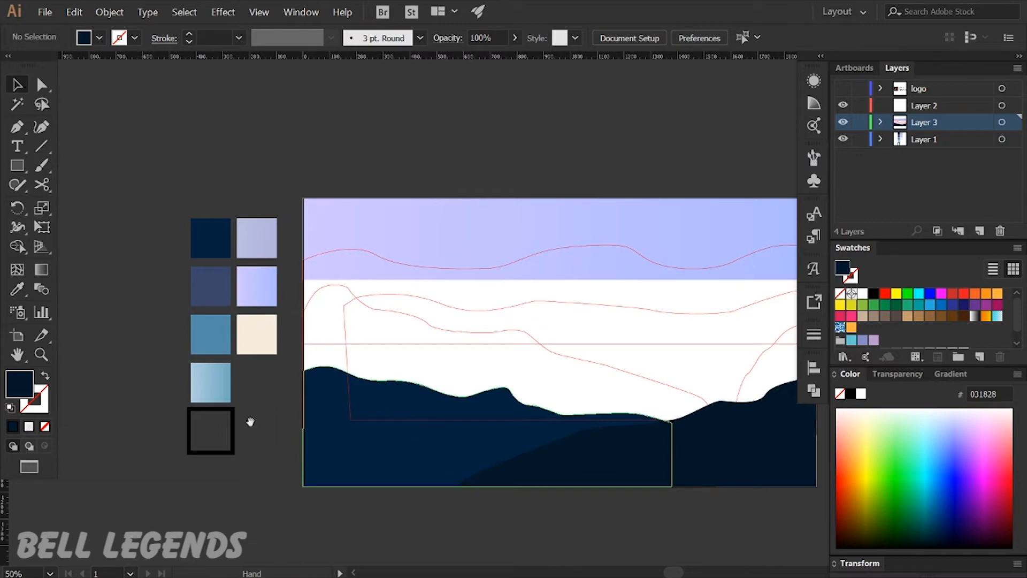
{"action": "left_click_drag", "start_coordinate": [262, 408], "coordinate": [265, 427]}
{"action": "left_click", "coordinate": [539, 476]}
{"action": "key", "text": "i"}
{"action": "left_click", "coordinate": [339, 449], "text": "ctrl"}
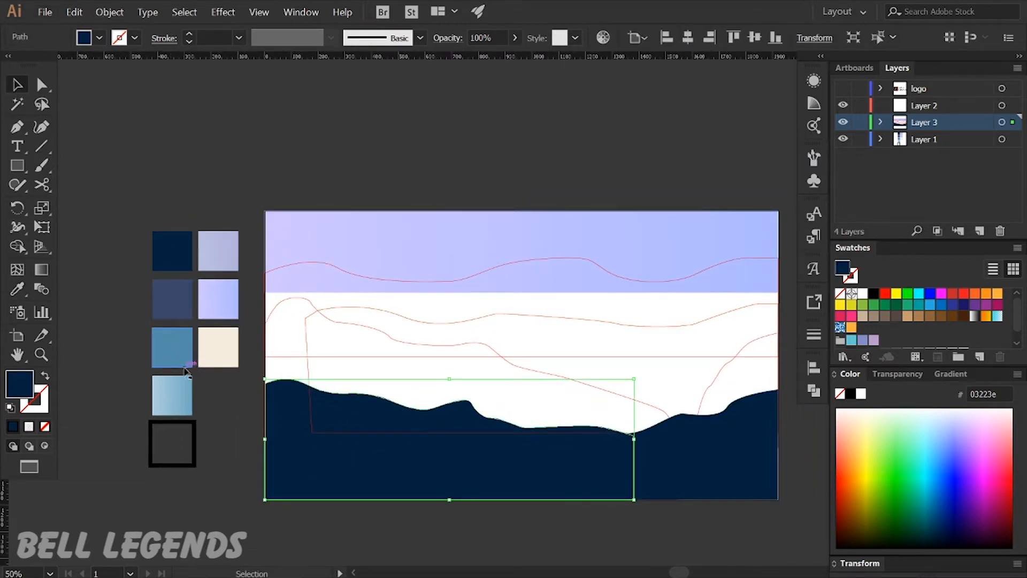
{"action": "left_click", "coordinate": [161, 295]}
{"action": "key", "text": "v"}
{"action": "left_click", "coordinate": [301, 541]}
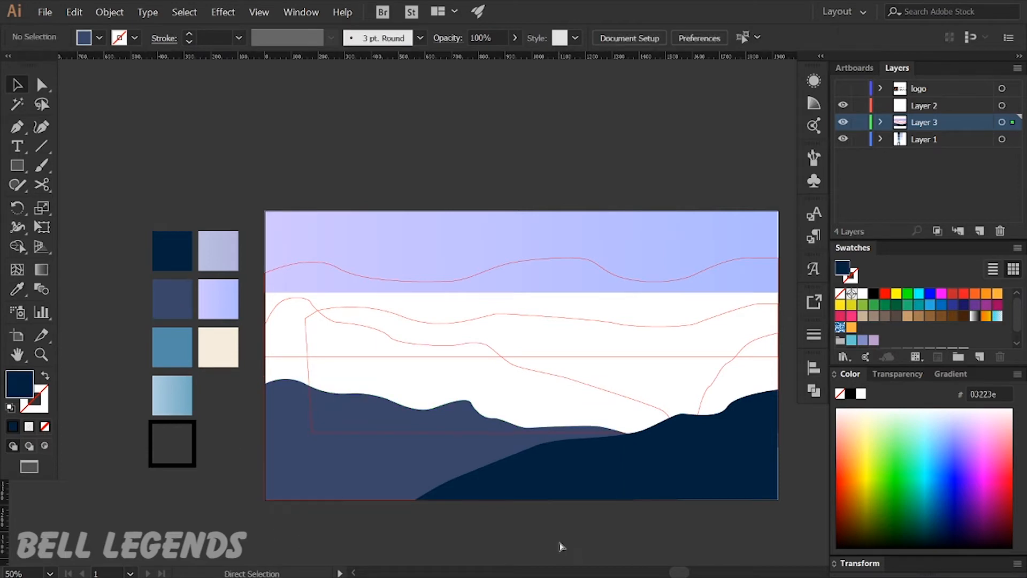
{"action": "key", "text": "ctrl+z"}
{"action": "key", "text": "ctrl+z"}
{"action": "left_click", "coordinate": [558, 545]}
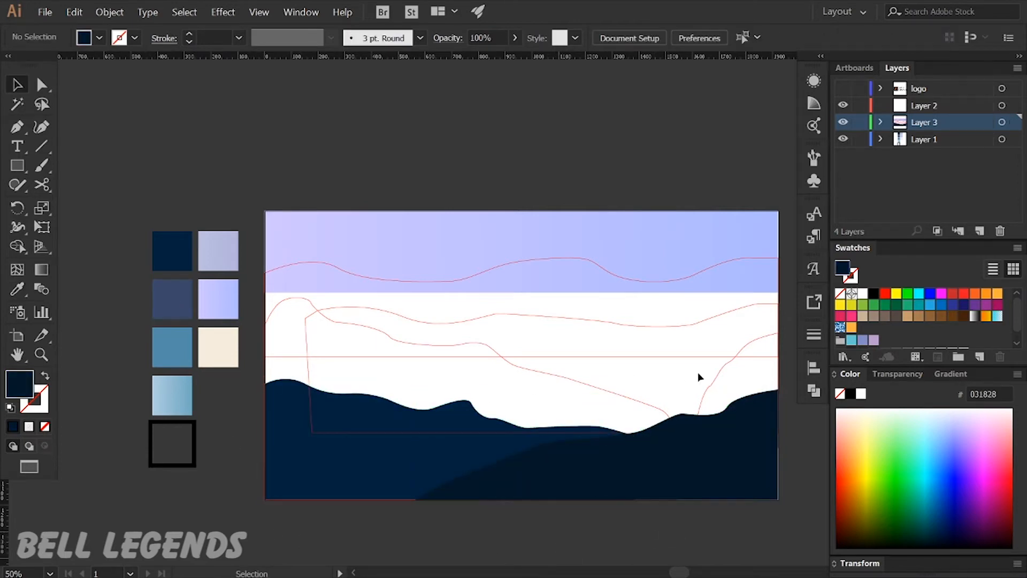
Step: Fill the tall left hill with slate blue 3a4769 sampled from the colour squares and send it behind the navy hill
{"action": "left_click", "coordinate": [274, 315]}
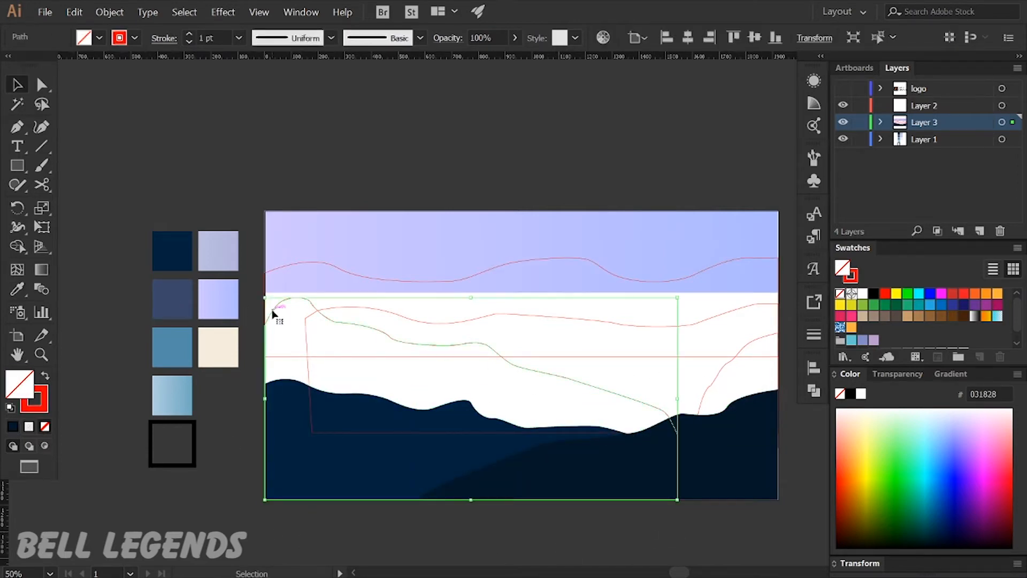
{"action": "key", "text": "i"}
{"action": "left_click", "coordinate": [172, 294]}
{"action": "key", "text": "v"}
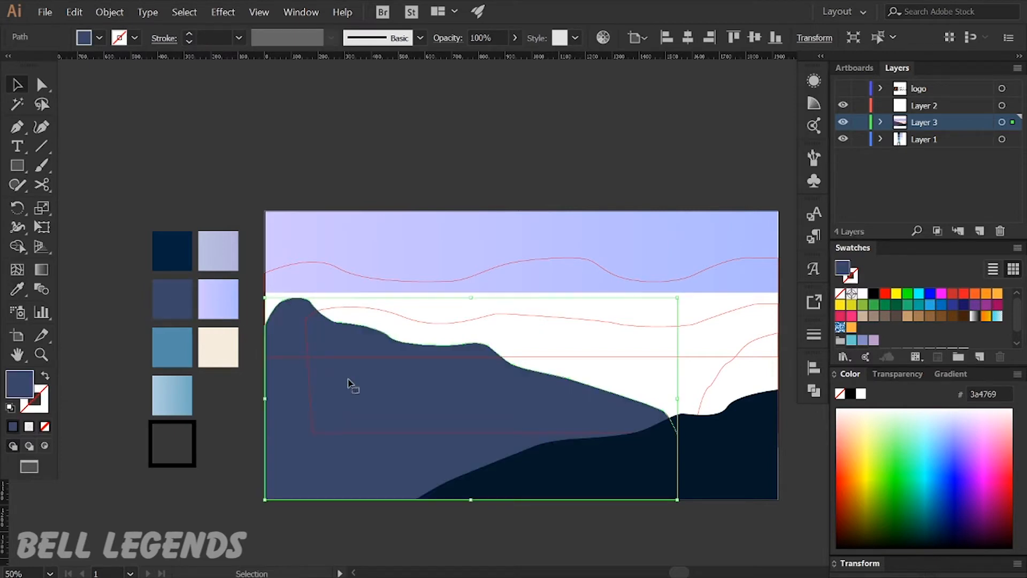
{"action": "key", "text": "ctrl+["}
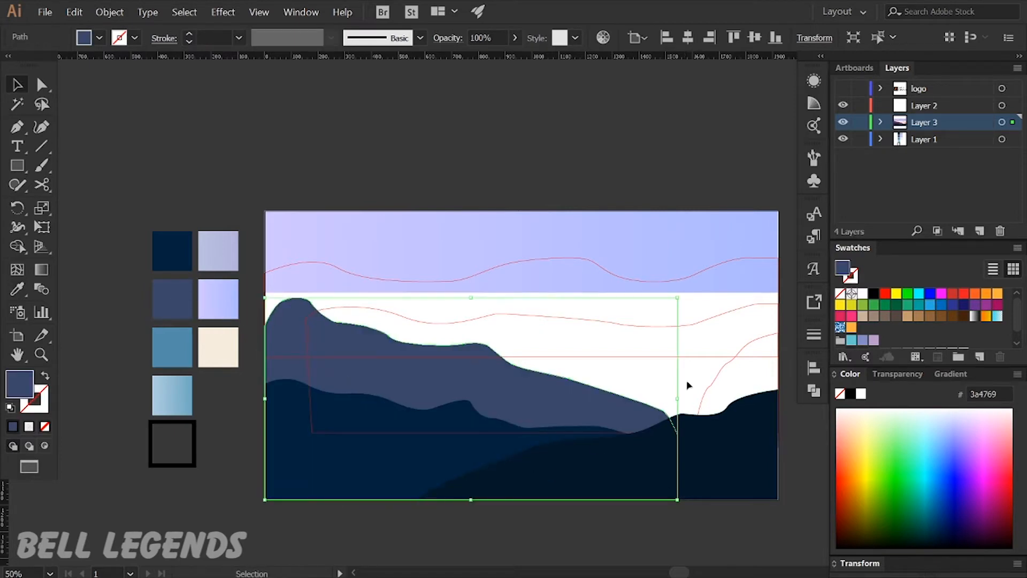
Step: Fill the right-hand hill with the slate blue sampled from the tall left hill
{"action": "left_click", "coordinate": [712, 393]}
{"action": "key", "text": "i"}
{"action": "left_click", "coordinate": [529, 409]}
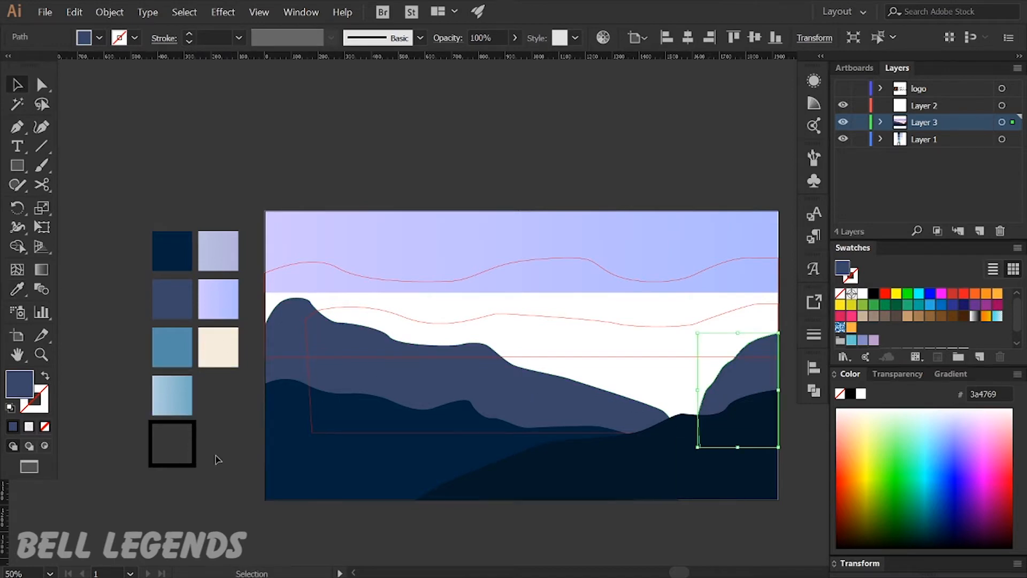
Step: Fill the middle-distance ridge with blue 548daa sampled from the colour squares and send it behind the slate blue hills
{"action": "left_click", "coordinate": [370, 310]}
{"action": "key", "text": "i"}
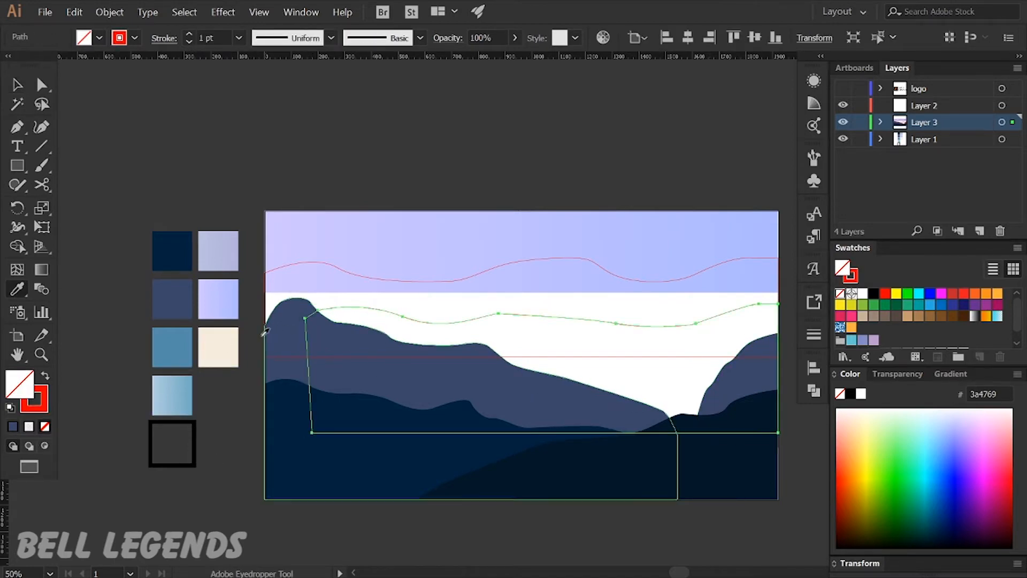
{"action": "left_click", "coordinate": [172, 347]}
{"action": "key", "text": "ctrl+["}
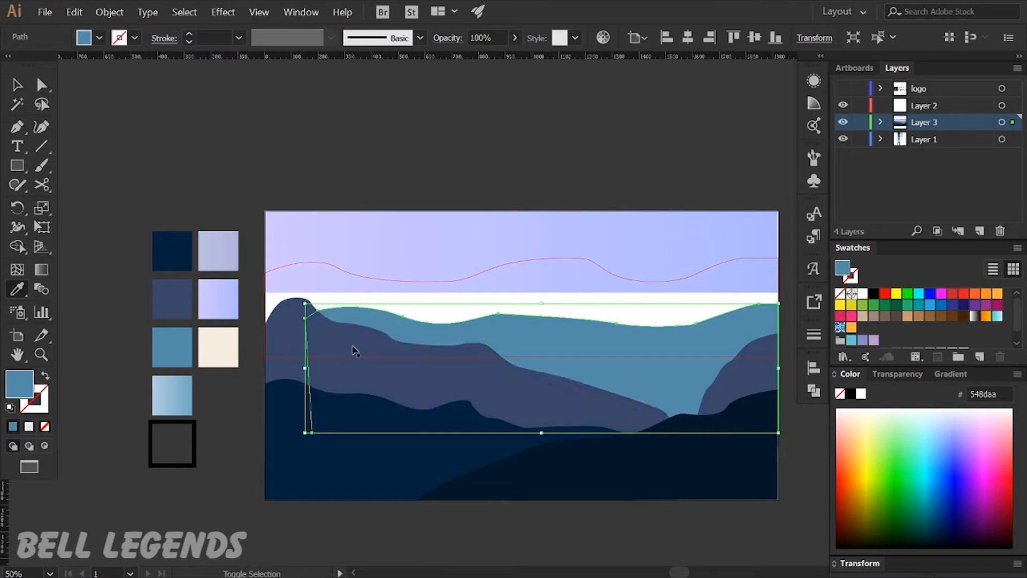
{"action": "key", "text": "v"}
Step: Fill the farthest ridge with the light blue gradient sampled from the colour squares
{"action": "left_click", "coordinate": [485, 271]}
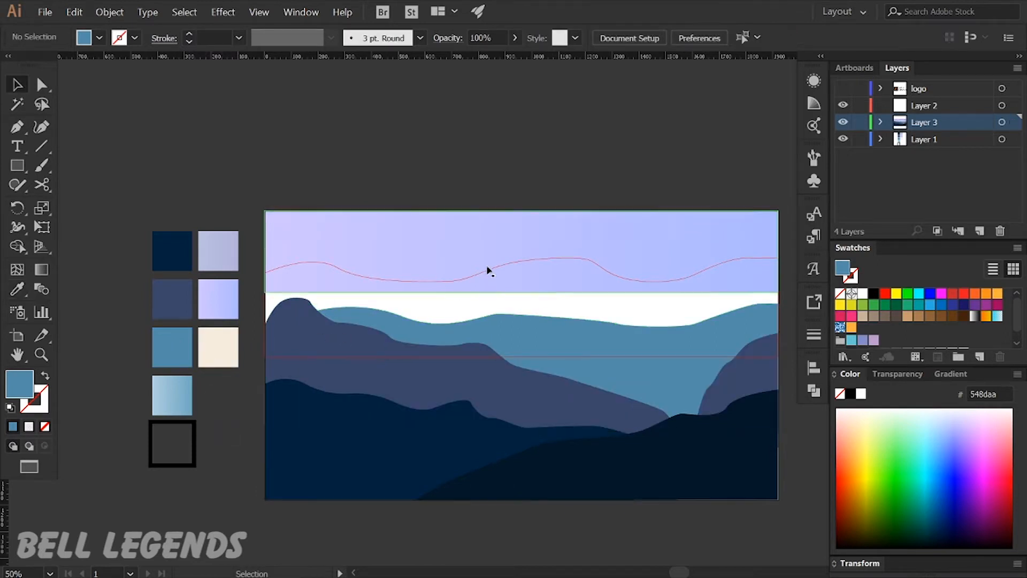
{"action": "left_click", "coordinate": [481, 274]}
{"action": "left_click", "coordinate": [176, 375]}
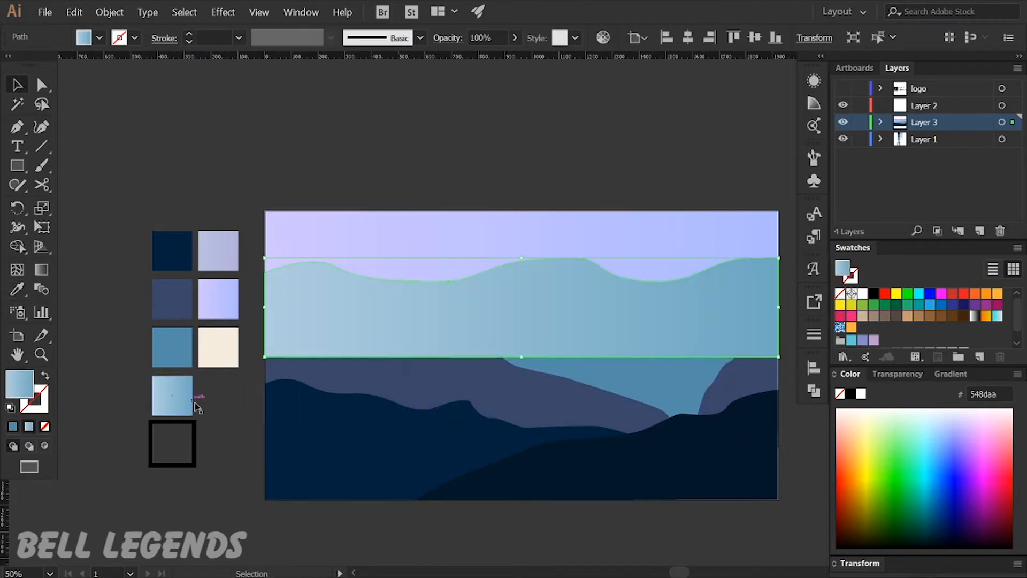
{"action": "key", "text": "v"}
{"action": "left_click", "coordinate": [251, 371]}
Step: Arrange the farthest ridge behind all the hills and send the lilac sky rectangle behind it
{"action": "left_click", "coordinate": [510, 307]}
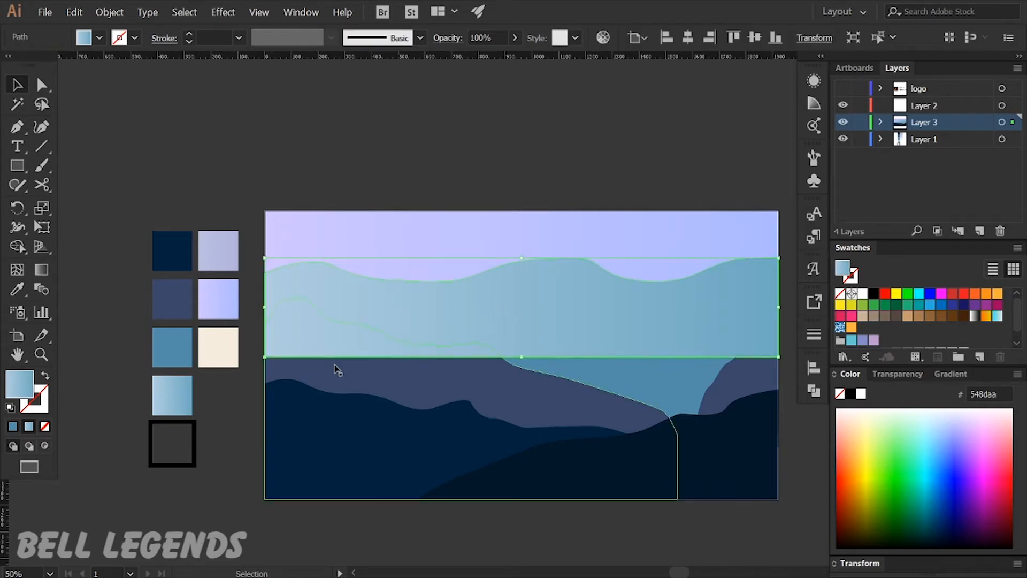
{"action": "key", "text": "ctrl+bracketleft"}
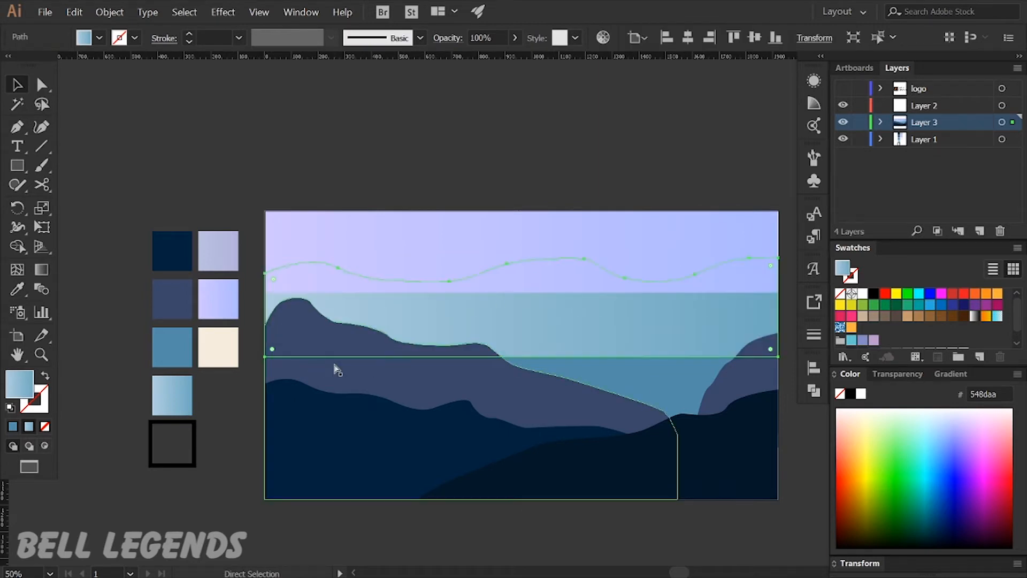
{"action": "key", "text": "ctrl+bracketleft"}
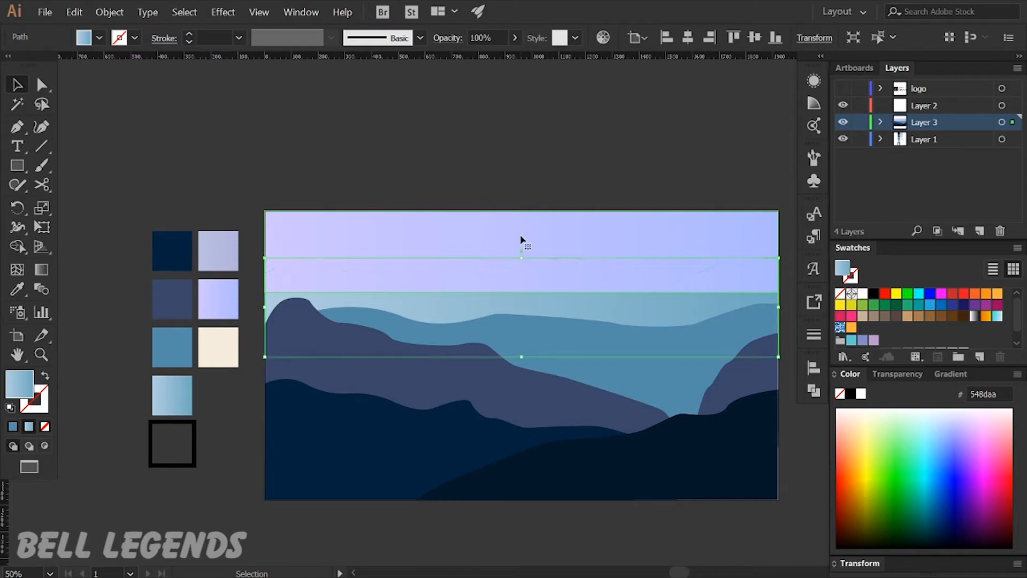
{"action": "left_click", "coordinate": [522, 239]}
{"action": "key", "text": "ctrl+bracketleft"}
Step: Redirect the farthest ridge's gradient vertically, with the darker blue along its crest fading to light blue below
{"action": "left_click", "coordinate": [546, 306]}
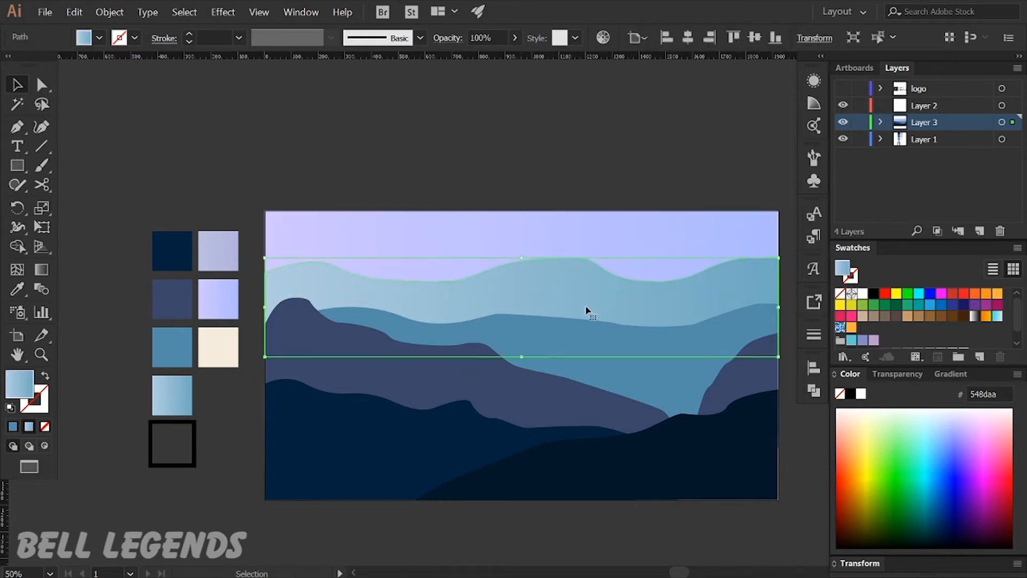
{"action": "key", "text": "g"}
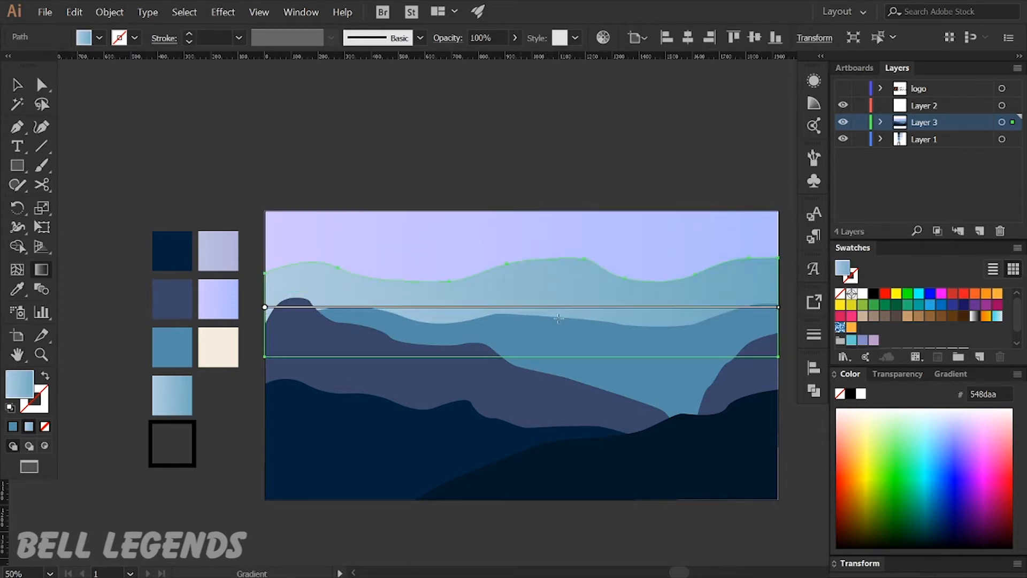
{"action": "left_click_drag", "start_coordinate": [558, 275], "coordinate": [555, 268]}
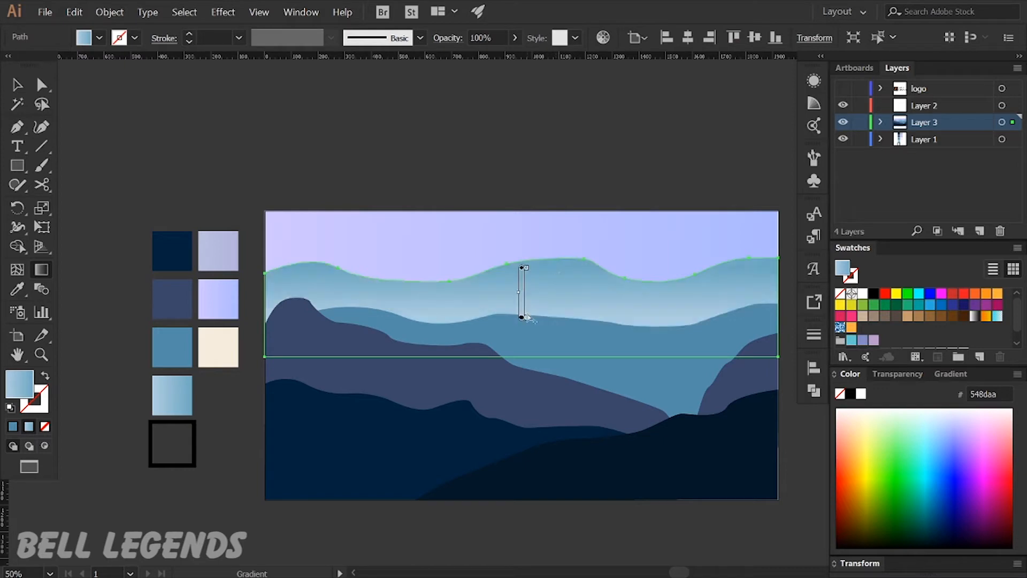
{"action": "left_click_drag", "start_coordinate": [539, 247], "coordinate": [544, 251]}
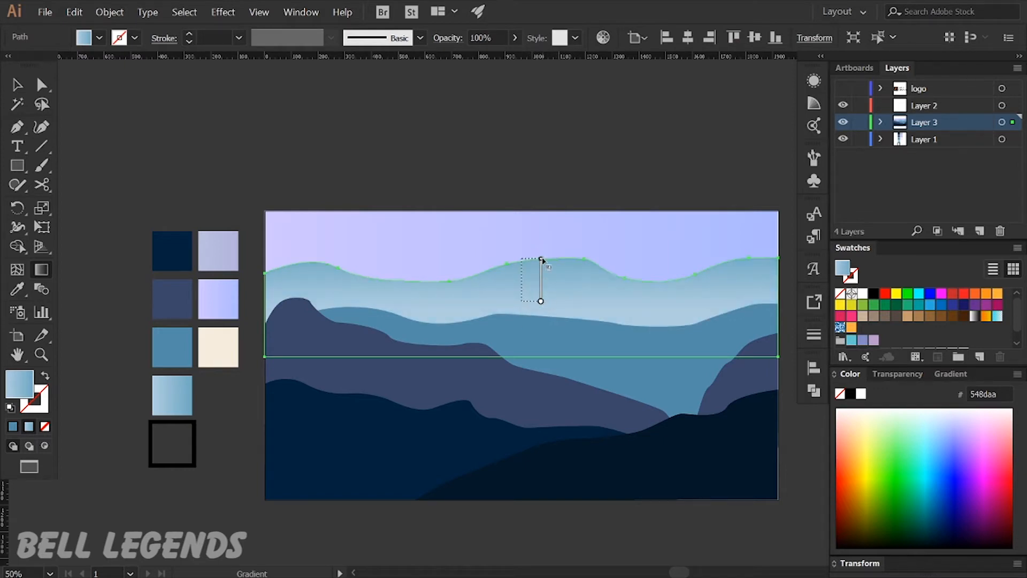
{"action": "key", "text": "v"}
{"action": "left_click", "coordinate": [521, 185]}
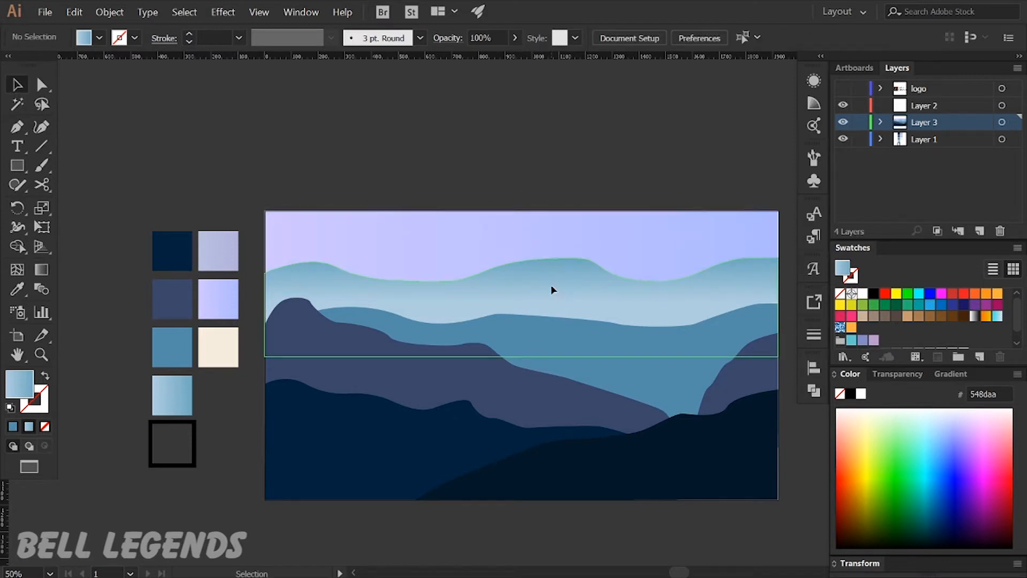
{"action": "left_click_drag", "start_coordinate": [553, 304], "coordinate": [523, 314]}
{"action": "left_click", "coordinate": [541, 245]}
{"action": "left_click", "coordinate": [532, 147]}
{"action": "scroll", "coordinate": [530, 145], "scroll_direction": "down", "scroll_amount": 2}
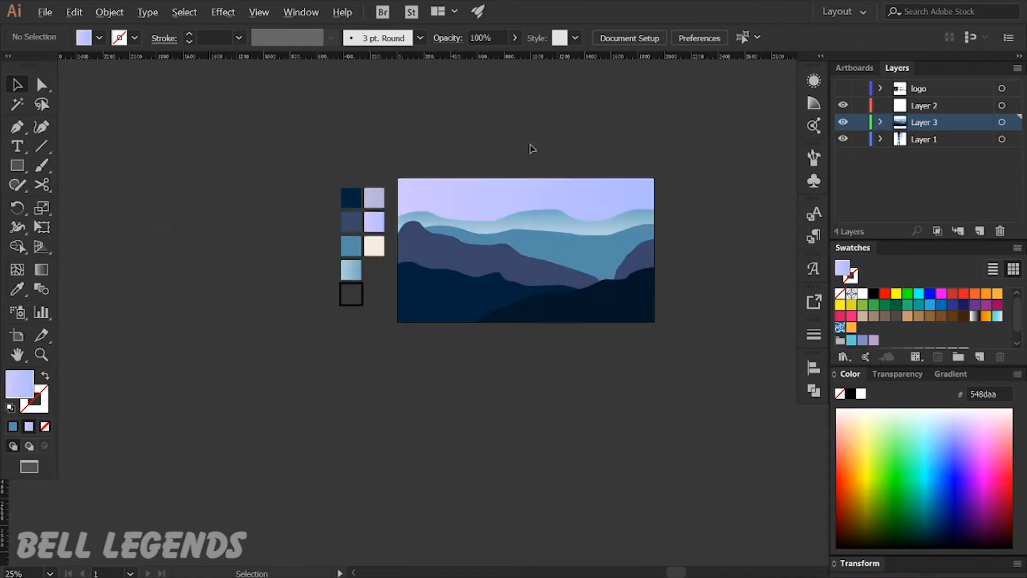
{"action": "scroll", "coordinate": [581, 316], "scroll_direction": "up", "scroll_amount": 1}
{"action": "left_click_drag", "start_coordinate": [581, 402], "coordinate": [581, 482]}
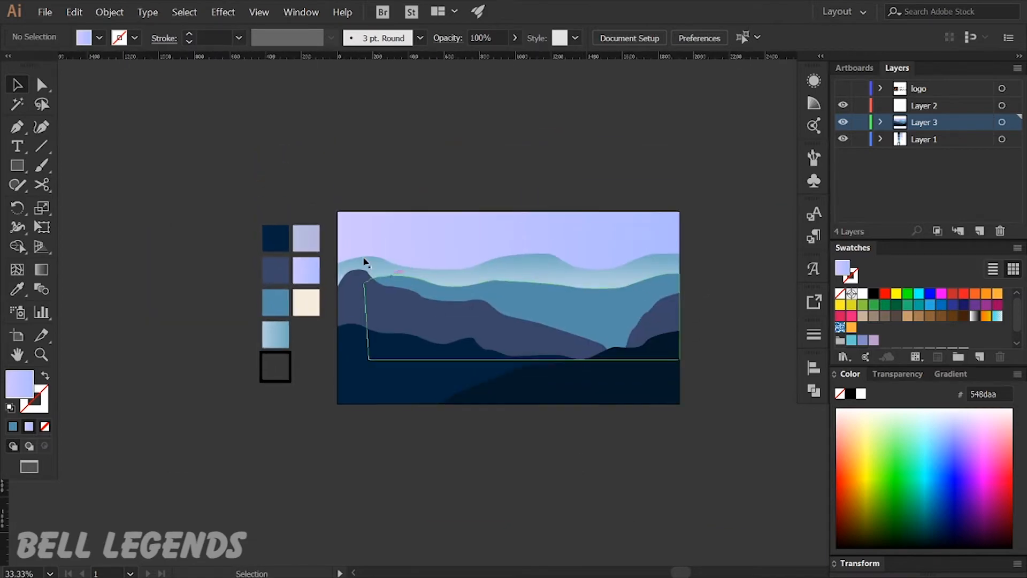
{"action": "scroll", "coordinate": [355, 254], "scroll_direction": "up", "scroll_amount": 2}
{"action": "left_click_drag", "start_coordinate": [444, 138], "coordinate": [357, 227]}
{"action": "scroll", "coordinate": [436, 159], "scroll_direction": "down", "scroll_amount": 2}
{"action": "left_click_drag", "start_coordinate": [498, 118], "coordinate": [373, 93]}
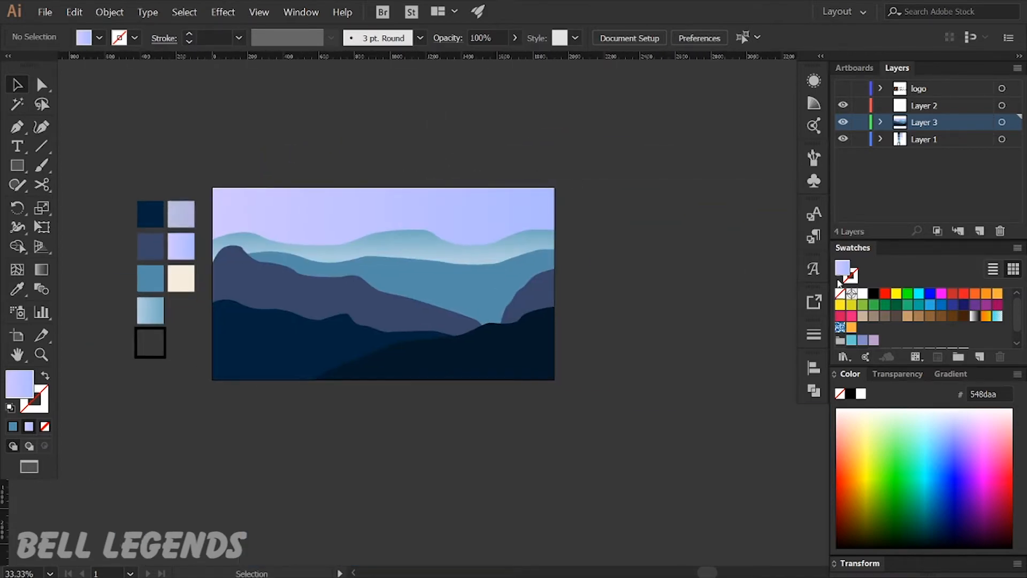
Step: Place an instance of the Trees 1 pine symbol on the empty pasteboard beside the artboard
{"action": "left_click", "coordinate": [815, 158]}
{"action": "left_click", "coordinate": [618, 334]}
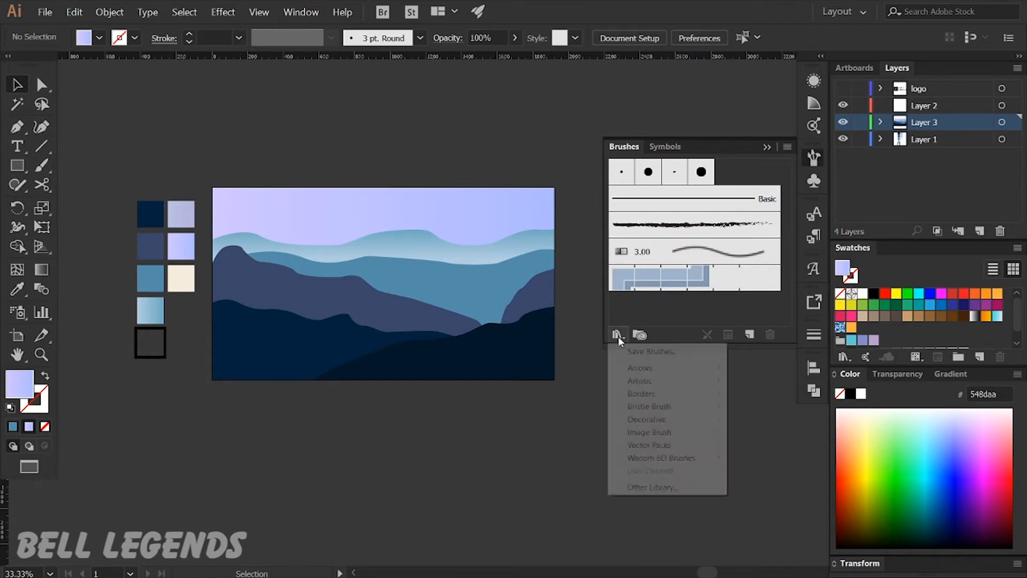
{"action": "left_click", "coordinate": [669, 316]}
{"action": "left_click", "coordinate": [681, 150]}
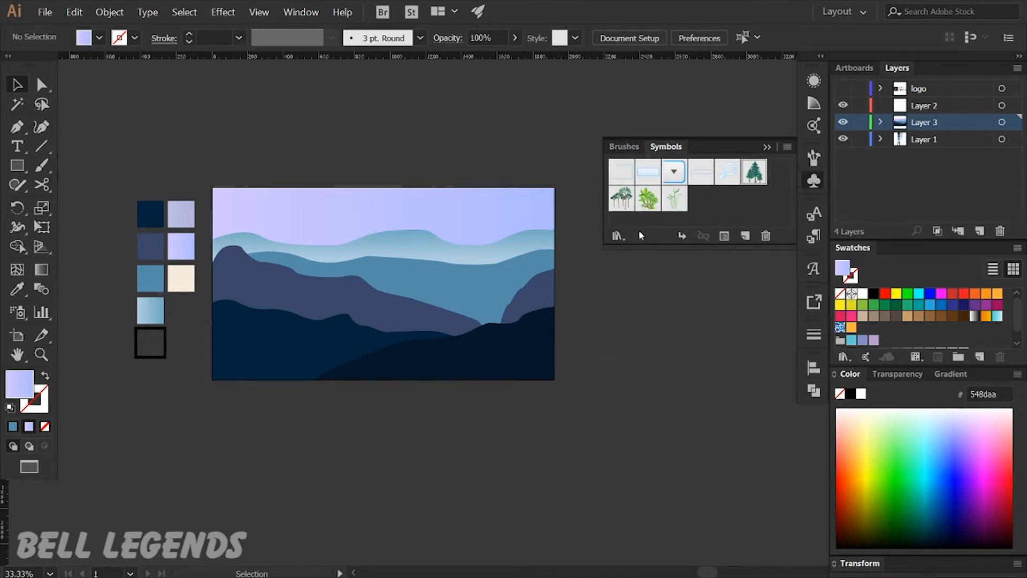
{"action": "left_click_drag", "start_coordinate": [700, 305], "coordinate": [722, 409]}
{"action": "scroll", "coordinate": [688, 392], "scroll_direction": "up", "scroll_amount": 1}
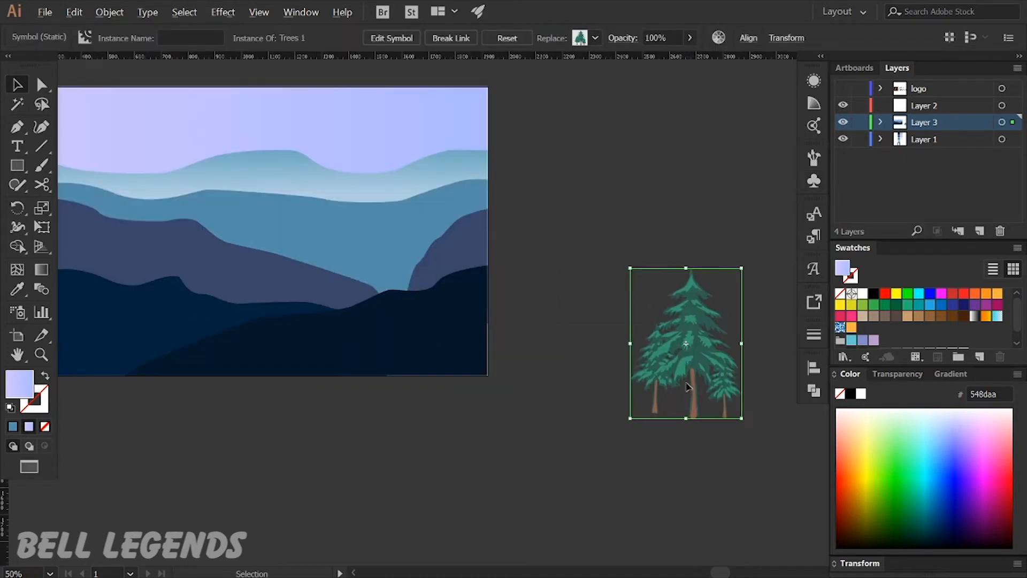
Step: Break the tree instance's symbol link and move its group out of the Trees 1 sublayer directly into Layer 3
{"action": "left_click", "coordinate": [449, 41]}
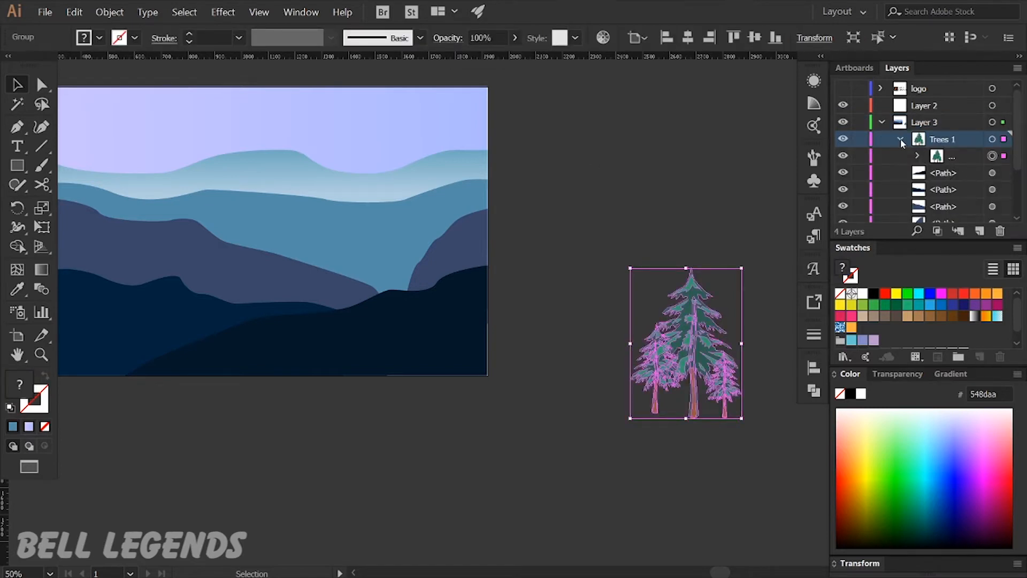
{"action": "left_click", "coordinate": [661, 198]}
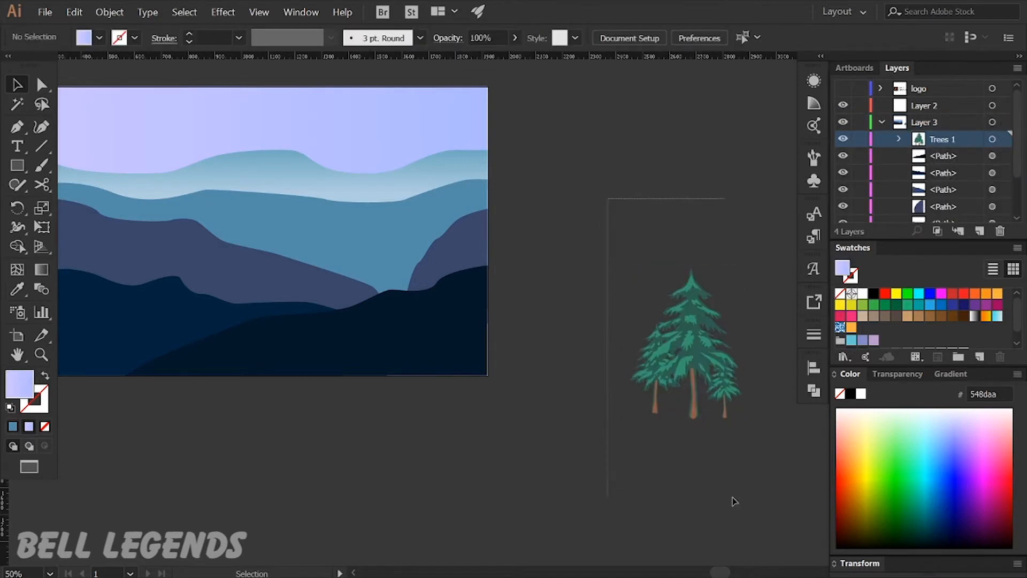
{"action": "left_click_drag", "start_coordinate": [725, 497], "coordinate": [726, 497]}
{"action": "left_click_drag", "start_coordinate": [1001, 130], "coordinate": [1003, 123]}
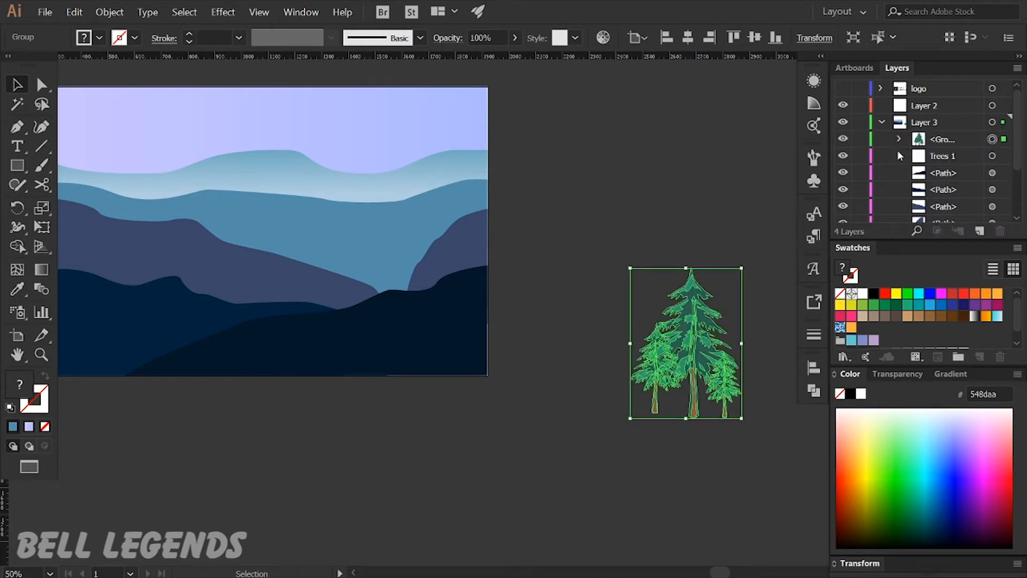
{"action": "left_click", "coordinate": [666, 214]}
Step: Examine the objects inside Layer 3, check which one is the sky rectangle, and collapse the layer's contents
{"action": "scroll", "coordinate": [938, 209], "scroll_direction": "down", "scroll_amount": 3}
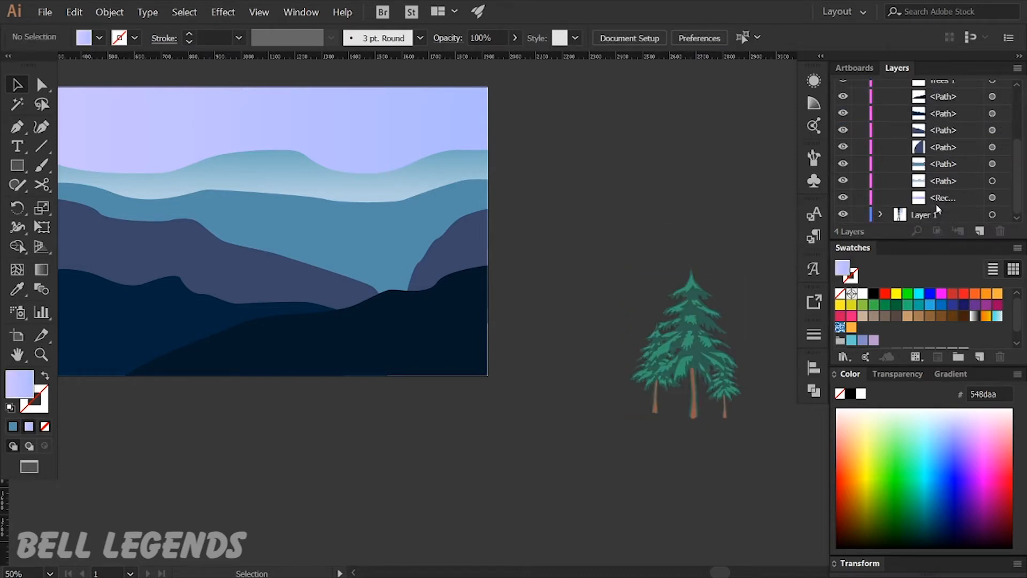
{"action": "left_click", "coordinate": [703, 306]}
{"action": "left_click", "coordinate": [730, 206]}
{"action": "left_click", "coordinate": [942, 198]}
{"action": "left_click", "coordinate": [993, 197]}
{"action": "scroll", "coordinate": [642, 214], "scroll_direction": "down", "scroll_amount": 1}
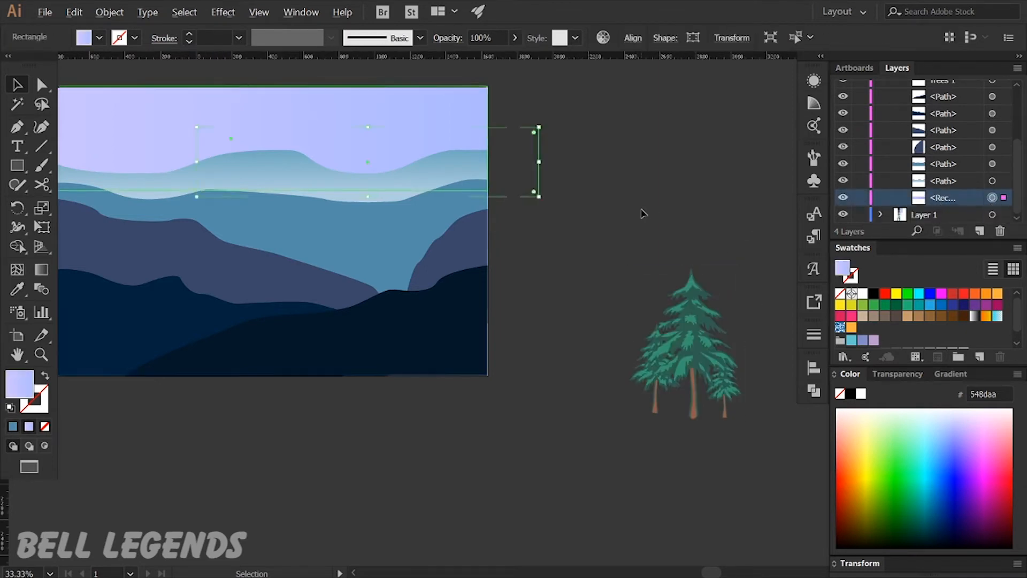
{"action": "left_click", "coordinate": [633, 209]}
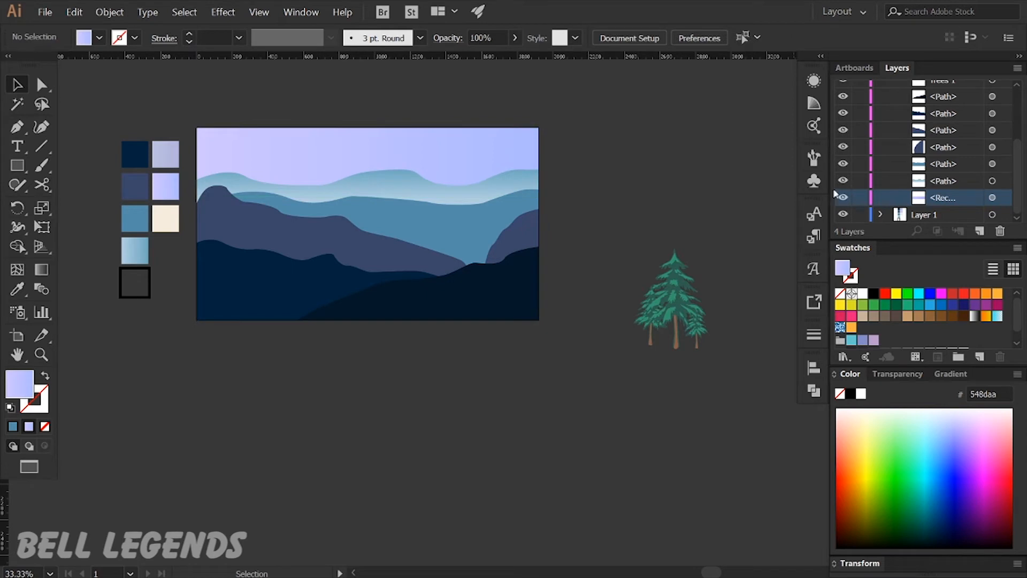
{"action": "scroll", "coordinate": [913, 161], "scroll_direction": "up", "scroll_amount": 3}
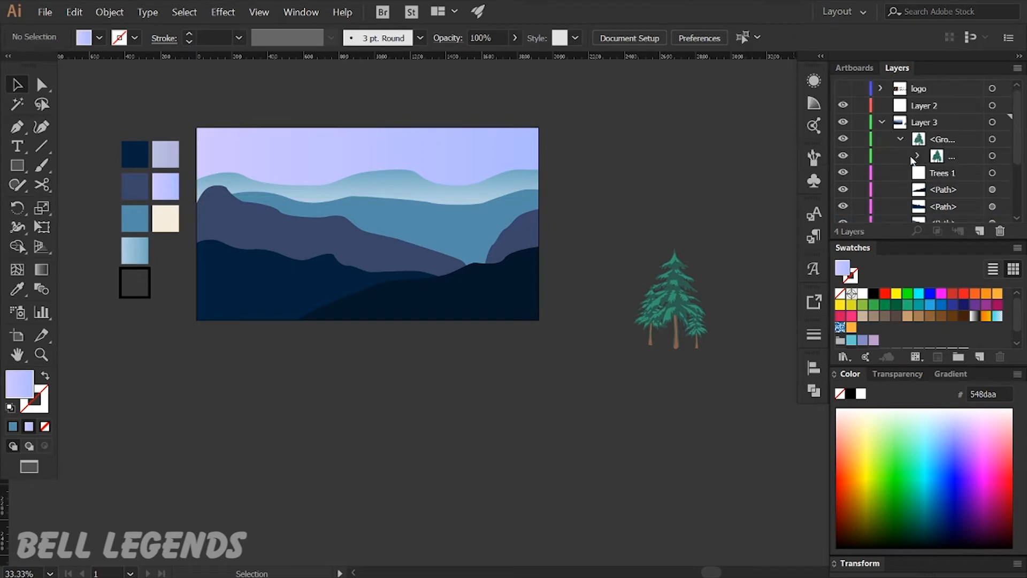
{"action": "left_click", "coordinate": [883, 122]}
{"action": "left_click_drag", "start_coordinate": [657, 187], "coordinate": [715, 360]}
{"action": "left_click", "coordinate": [591, 358]}
Step: Fill the pine tree group with the foreground hill's dark navy 031828
{"action": "scroll", "coordinate": [592, 329], "scroll_direction": "up", "scroll_amount": 1}
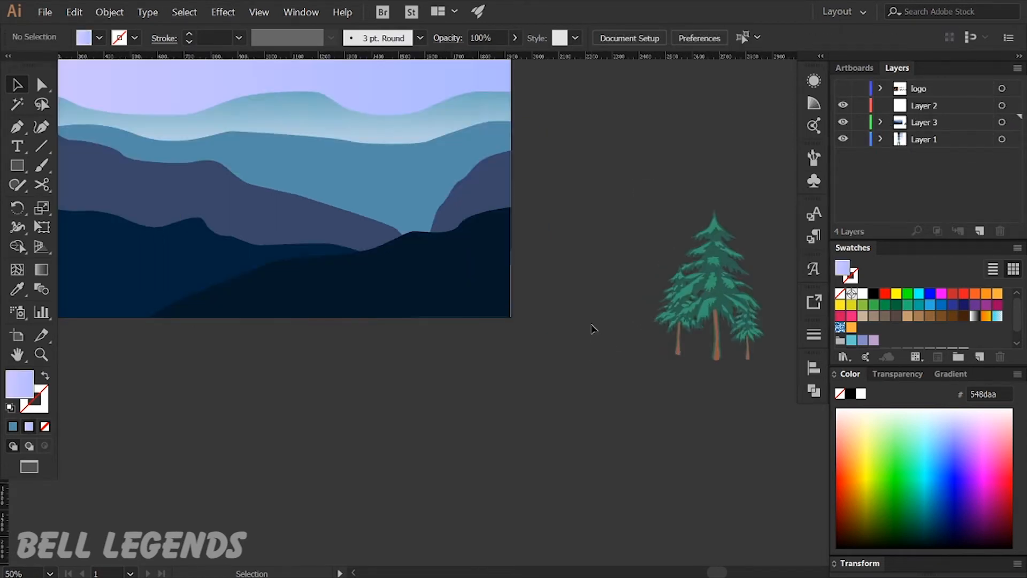
{"action": "left_click_drag", "start_coordinate": [684, 237], "coordinate": [770, 449]}
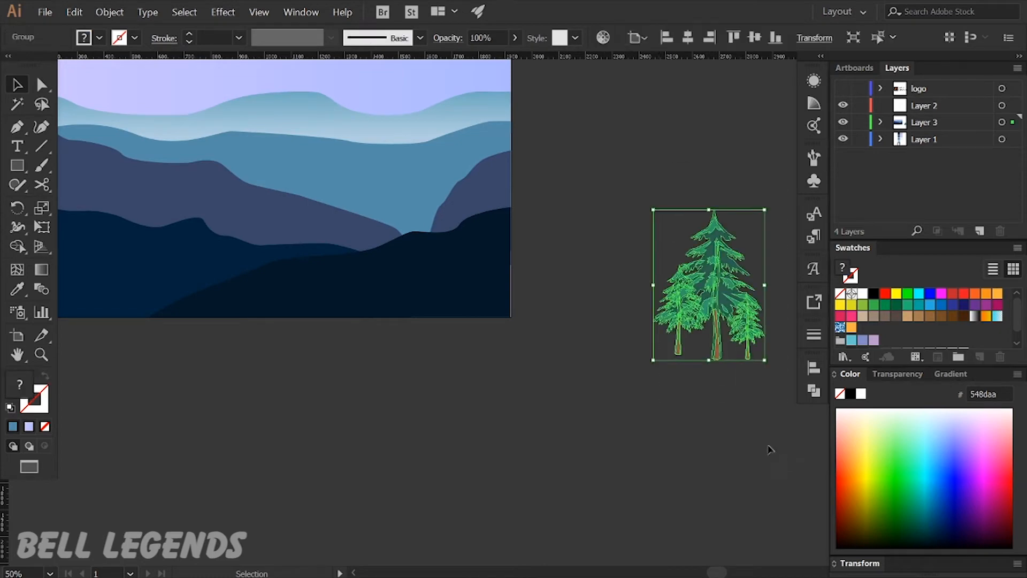
{"action": "left_click", "coordinate": [451, 305]}
{"action": "key", "text": "v"}
{"action": "left_click", "coordinate": [696, 375]}
Step: Move the pine tree group onto the lower slope of the foreground hill and scale it down
{"action": "left_click_drag", "start_coordinate": [729, 300], "coordinate": [244, 242]}
{"action": "left_click_drag", "start_coordinate": [244, 241], "coordinate": [463, 349]}
{"action": "scroll", "coordinate": [389, 273], "scroll_direction": "up", "scroll_amount": 1}
{"action": "scroll", "coordinate": [390, 248], "scroll_direction": "up", "scroll_amount": 1}
{"action": "left_click_drag", "start_coordinate": [458, 186], "coordinate": [470, 231]}
{"action": "left_click_drag", "start_coordinate": [475, 377], "coordinate": [486, 305]}
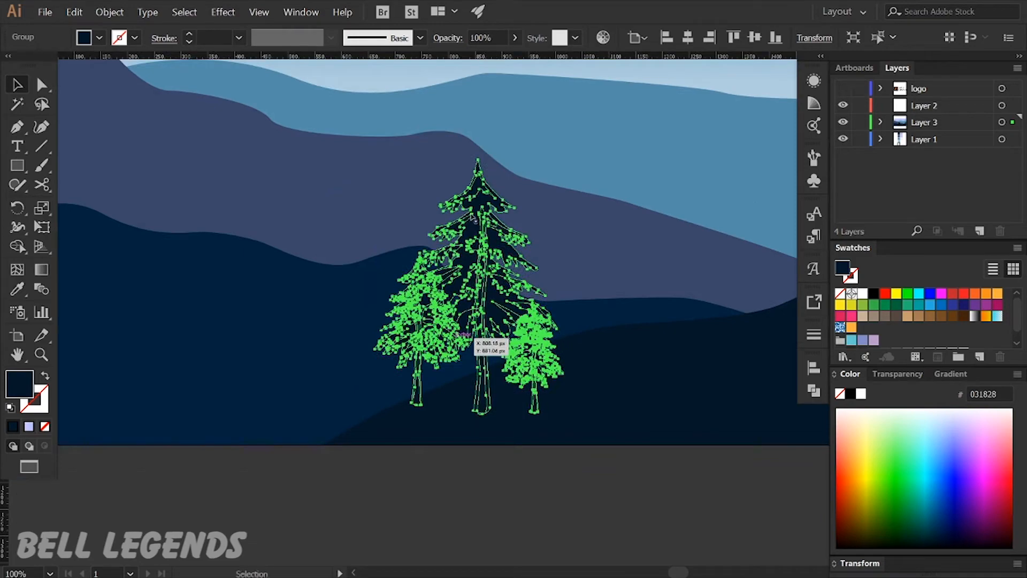
{"action": "left_click_drag", "start_coordinate": [469, 157], "coordinate": [470, 185]}
Step: Duplicate the pine group twice to the right along the foreground slope, making each copy smaller
{"action": "left_click_drag", "start_coordinate": [493, 266], "coordinate": [523, 269]}
{"action": "left_click_drag", "start_coordinate": [593, 165], "coordinate": [556, 217]}
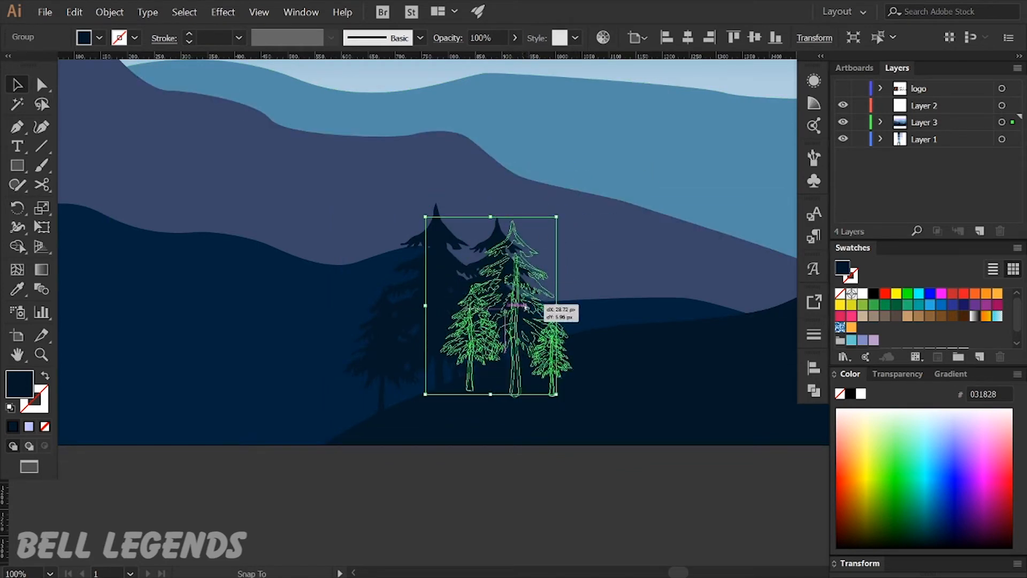
{"action": "left_click_drag", "start_coordinate": [522, 284], "coordinate": [586, 278]}
{"action": "left_click_drag", "start_coordinate": [575, 211], "coordinate": [569, 248]}
{"action": "left_click_drag", "start_coordinate": [583, 305], "coordinate": [597, 274]}
{"action": "left_click", "coordinate": [676, 526]}
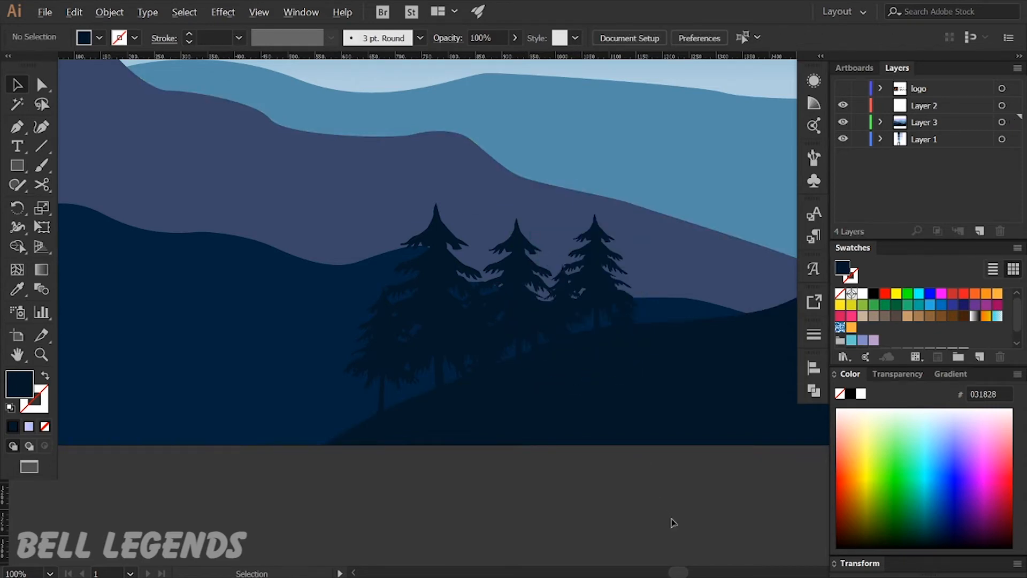
Step: Add three more pine group copies farther up the foreground ridge, scaling them to varied sizes
{"action": "scroll", "coordinate": [673, 526], "scroll_direction": "down", "scroll_amount": 1}
{"action": "left_click_drag", "start_coordinate": [623, 343], "coordinate": [395, 319]}
{"action": "scroll", "coordinate": [394, 321], "scroll_direction": "up", "scroll_amount": 1}
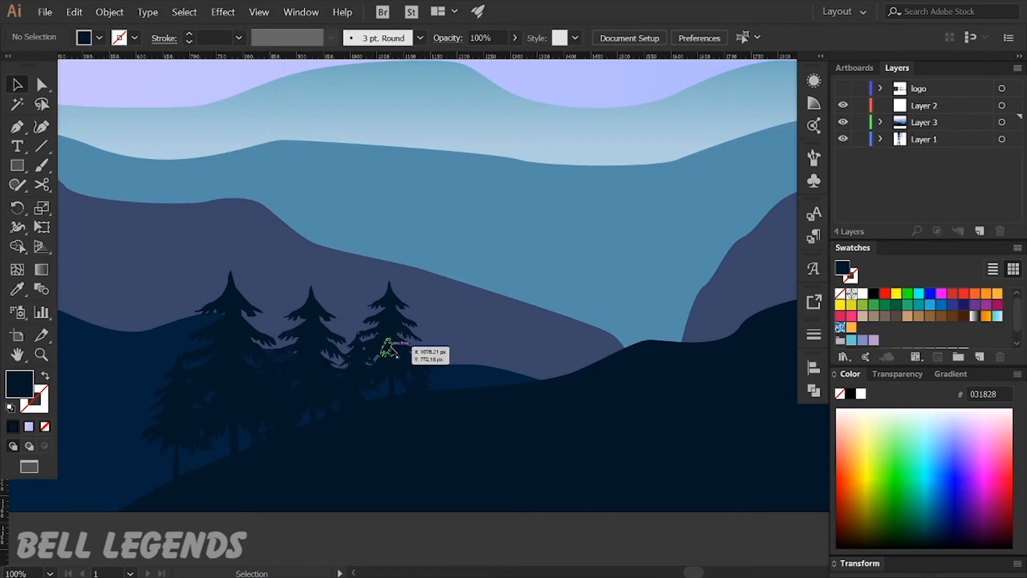
{"action": "left_click_drag", "start_coordinate": [258, 349], "coordinate": [542, 258]}
{"action": "left_click_drag", "start_coordinate": [505, 180], "coordinate": [661, 236]}
{"action": "left_click_drag", "start_coordinate": [642, 318], "coordinate": [726, 287]}
{"action": "left_click_drag", "start_coordinate": [680, 211], "coordinate": [682, 221]}
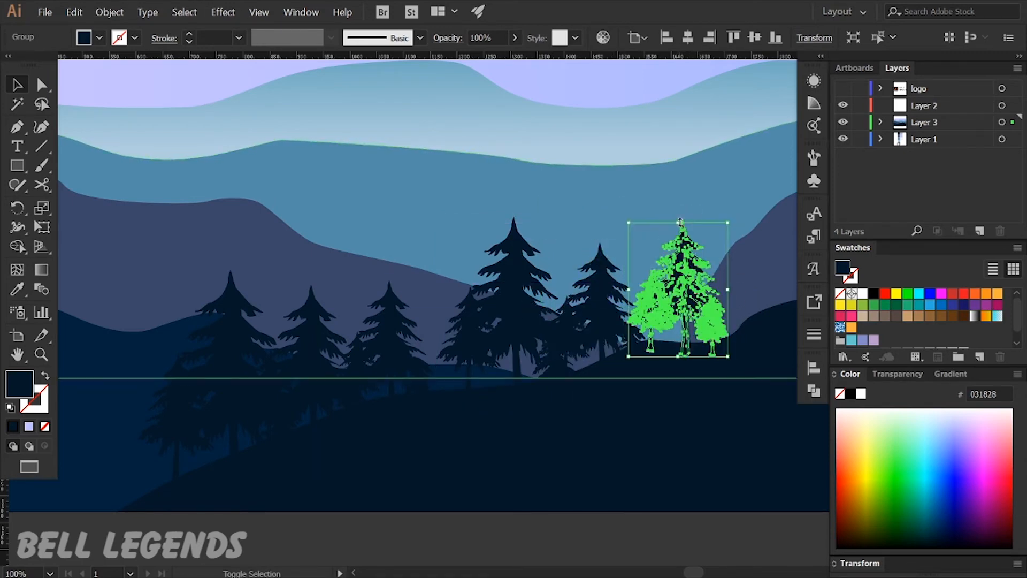
{"action": "scroll", "coordinate": [385, 349], "scroll_direction": "right", "scroll_amount": 4}
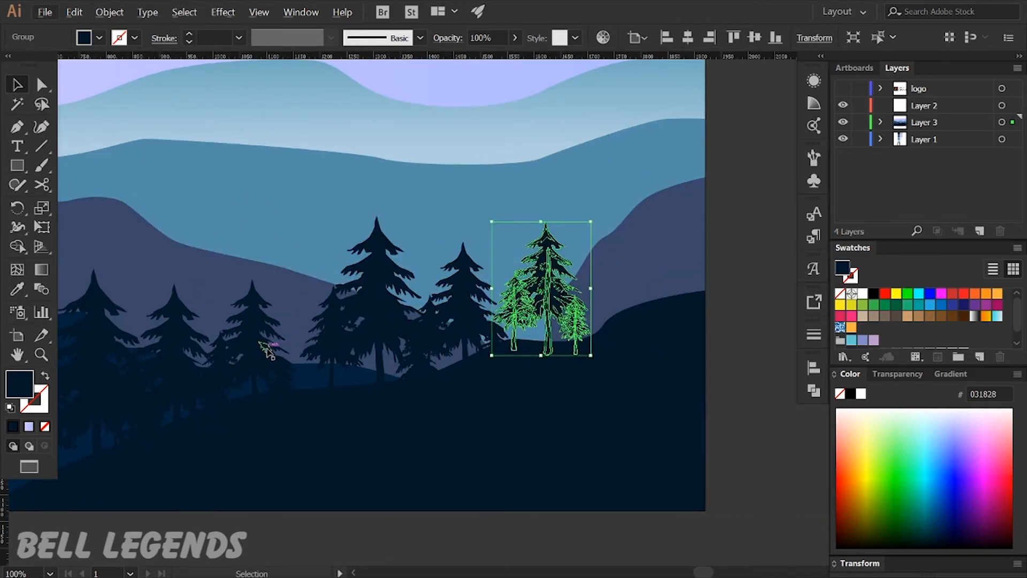
Step: Add a smaller pine group in the gap along the slope and two more copies at the ridge's right end
{"action": "left_click_drag", "start_coordinate": [268, 345], "coordinate": [316, 340]}
{"action": "left_click_drag", "start_coordinate": [296, 269], "coordinate": [296, 300]}
{"action": "left_click_drag", "start_coordinate": [303, 353], "coordinate": [308, 345]}
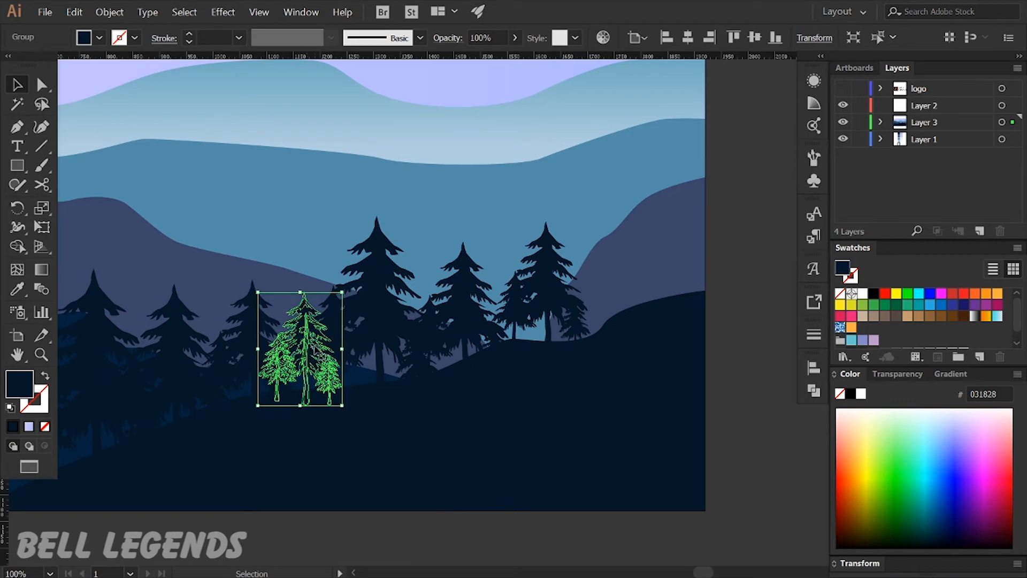
{"action": "left_click_drag", "start_coordinate": [365, 306], "coordinate": [598, 294]}
{"action": "left_click", "coordinate": [757, 291]}
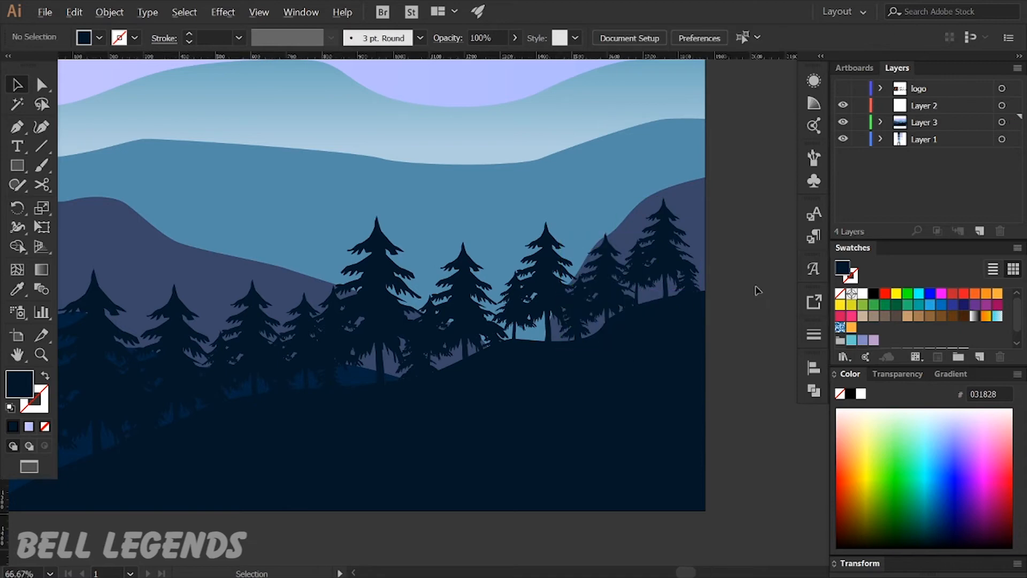
Step: Copy a pine group onto the left end of the second hill and recolour it with that hill's navy fill, 03223e
{"action": "scroll", "coordinate": [757, 291], "scroll_direction": "down", "scroll_amount": 3}
{"action": "scroll", "coordinate": [459, 301], "scroll_direction": "up", "scroll_amount": 2}
{"action": "left_click_drag", "start_coordinate": [674, 471], "coordinate": [497, 453]}
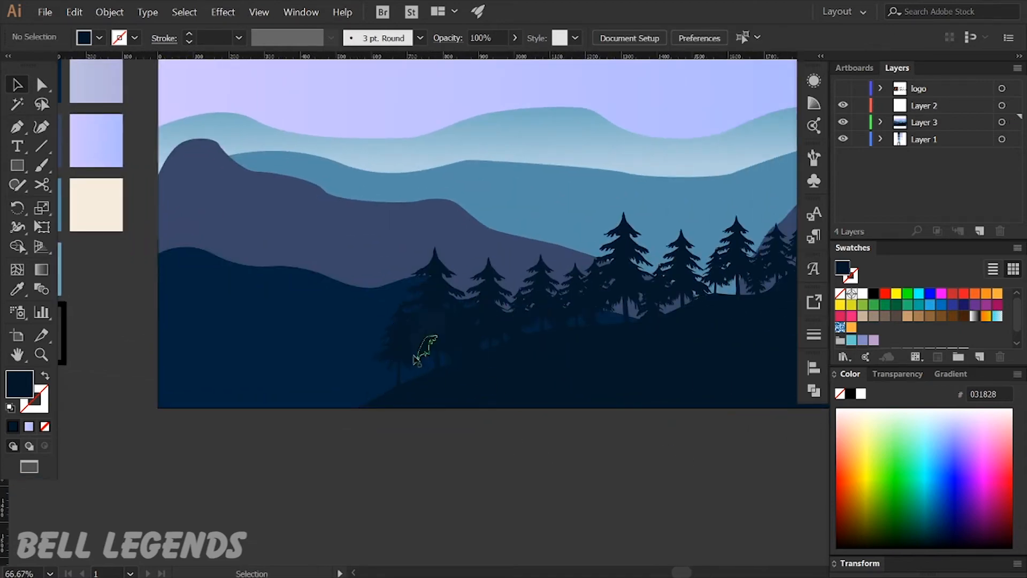
{"action": "left_click_drag", "start_coordinate": [400, 339], "coordinate": [192, 236]}
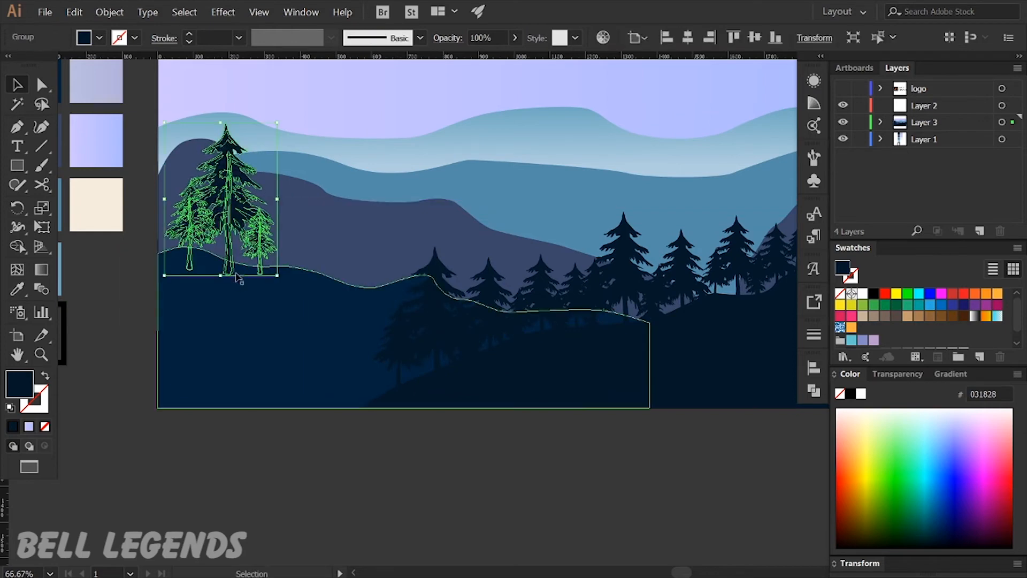
{"action": "key", "text": "i"}
{"action": "left_click", "coordinate": [223, 298]}
{"action": "key", "text": "v"}
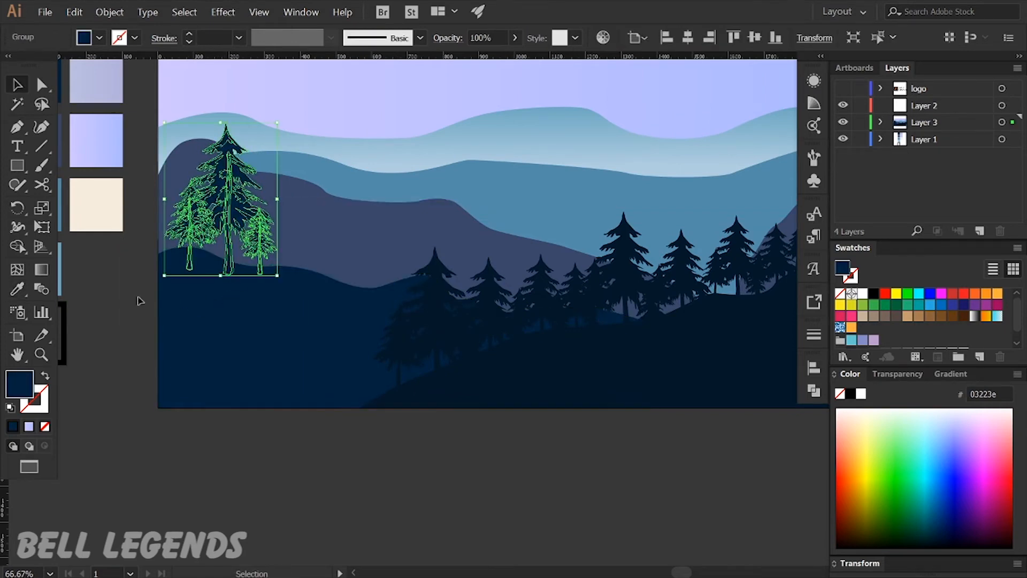
Step: Scale the recoloured pine group down and seat it on the crest at the second hill's left end
{"action": "left_click", "coordinate": [138, 299]}
{"action": "scroll", "coordinate": [156, 294], "scroll_direction": "up", "scroll_amount": 1}
{"action": "left_click_drag", "start_coordinate": [219, 243], "coordinate": [201, 389]}
{"action": "left_click", "coordinate": [245, 312]}
{"action": "left_click_drag", "start_coordinate": [257, 192], "coordinate": [218, 258]}
{"action": "left_click_drag", "start_coordinate": [246, 329], "coordinate": [218, 321]}
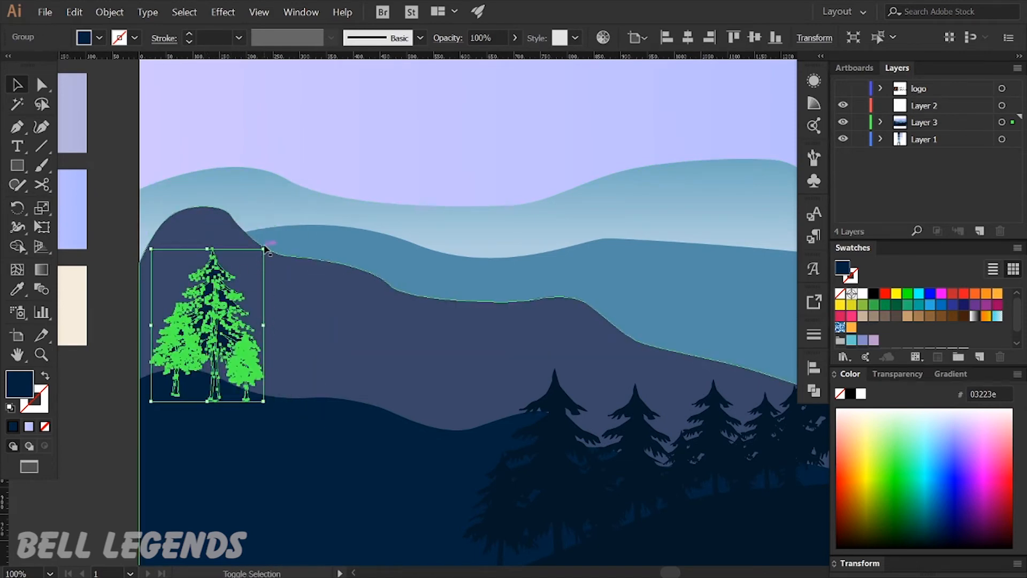
{"action": "left_click", "coordinate": [264, 248], "text": "shift"}
{"action": "left_click", "coordinate": [119, 297]}
Step: Duplicate the navy pine group several times to the right along the second hill's slope, making the copies smaller
{"action": "left_click_drag", "start_coordinate": [213, 252], "coordinate": [364, 333]}
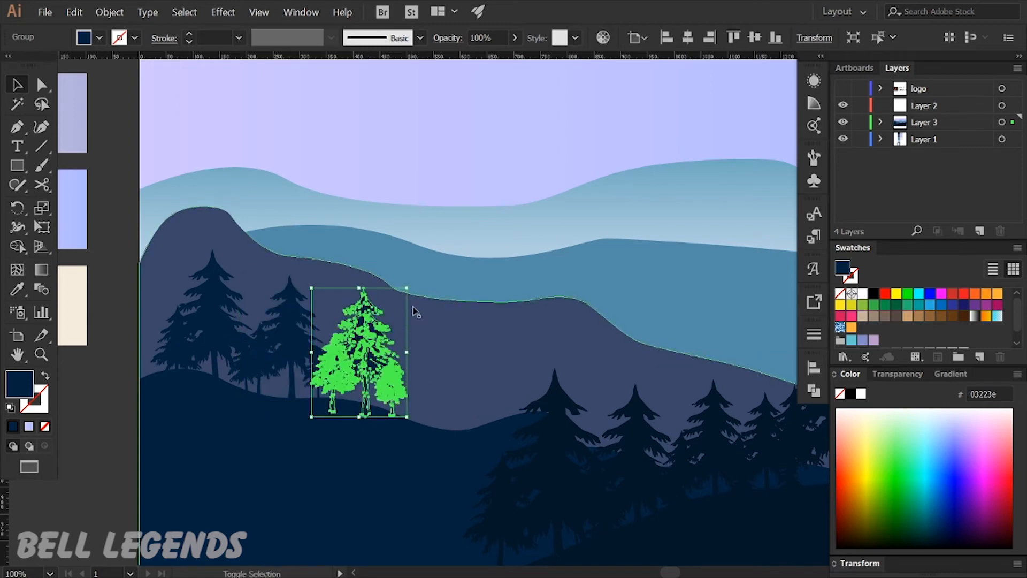
{"action": "left_click_drag", "start_coordinate": [407, 287], "coordinate": [396, 303]}
{"action": "mouse_move", "coordinate": [359, 353]}
{"action": "left_mouse_down"}
{"action": "mouse_move", "coordinate": [352, 345]}
{"action": "mouse_move", "coordinate": [418, 363]}
{"action": "mouse_move", "coordinate": [371, 354]}
{"action": "left_mouse_up"}
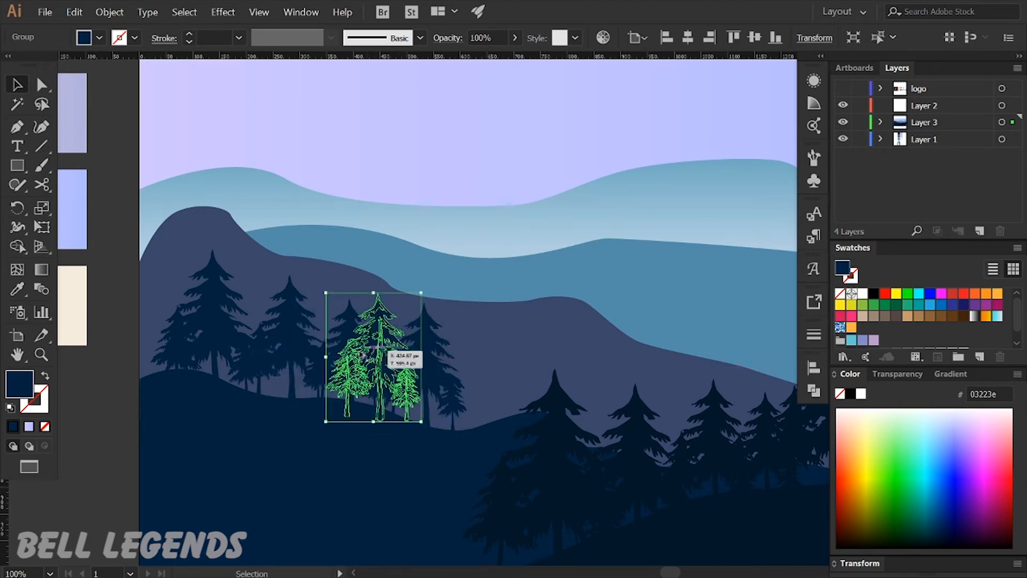
{"action": "left_click", "coordinate": [122, 294]}
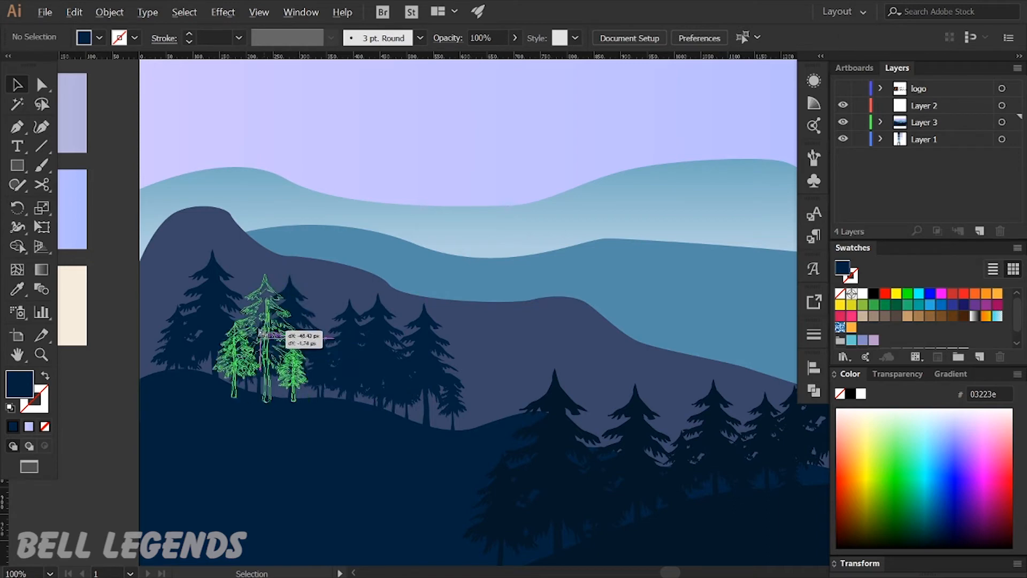
{"action": "left_click_drag", "start_coordinate": [296, 332], "coordinate": [447, 326]}
{"action": "left_click", "coordinate": [117, 321]}
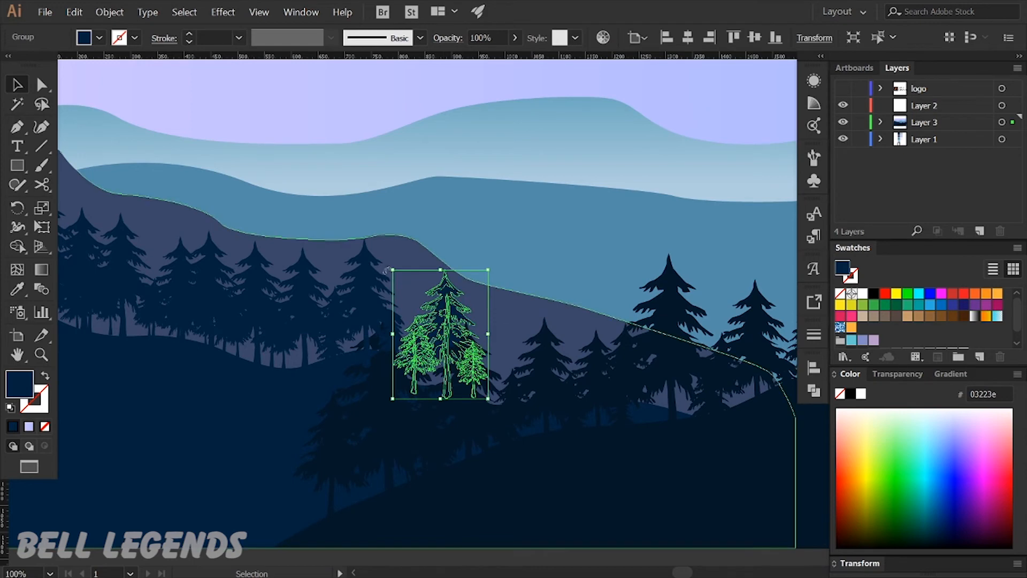
Step: Shrink the navy pine groups near the foreground trees and add smaller copies farther down the second hill
{"action": "left_click_drag", "start_coordinate": [440, 270], "coordinate": [443, 289]}
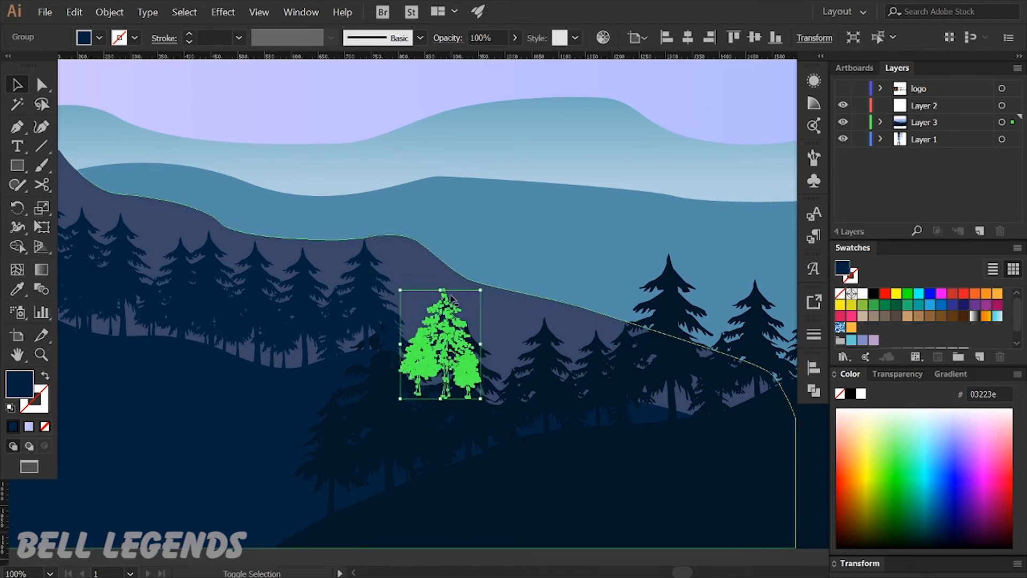
{"action": "left_click", "coordinate": [378, 274]}
{"action": "left_click_drag", "start_coordinate": [360, 237], "coordinate": [577, 339]}
{"action": "left_click_drag", "start_coordinate": [578, 305], "coordinate": [577, 311]}
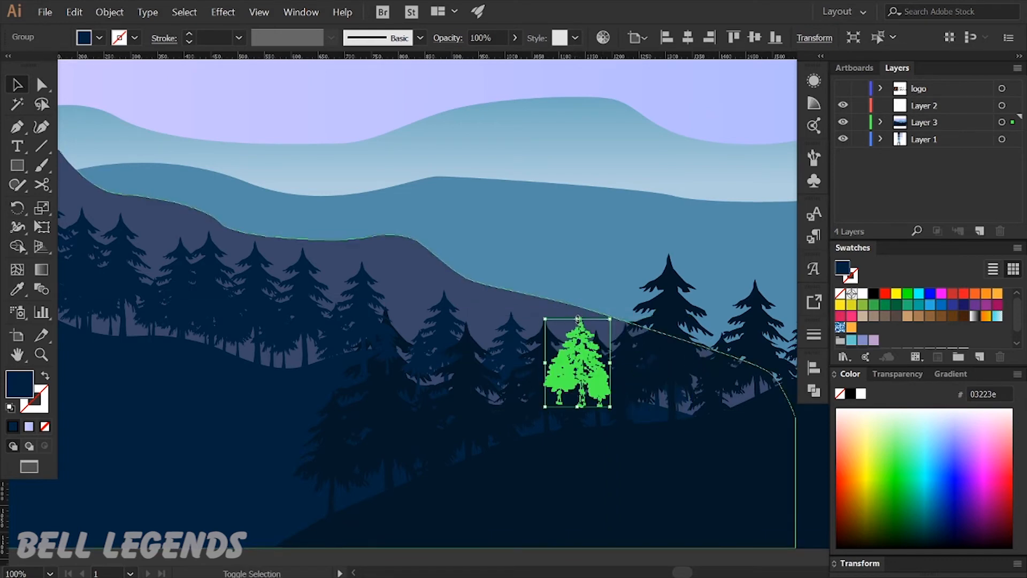
{"action": "key", "text": "ctrl+minus"}
{"action": "key", "text": "ctrl+minus"}
{"action": "key", "text": "ctrl+minus"}
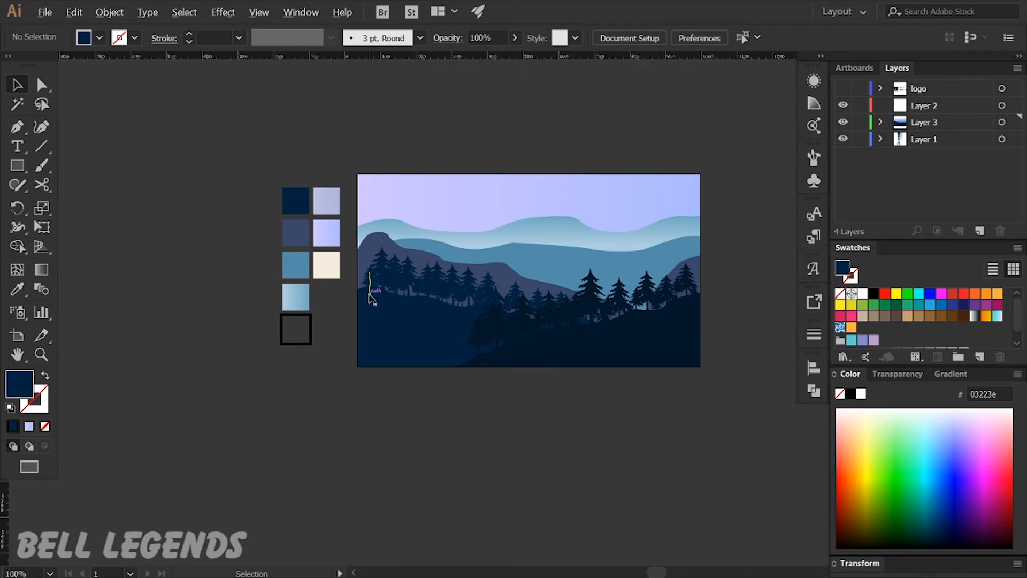
Step: Fill the gap near the second hill's left end with a pine group and shift the leftmost group toward the artboard's edge
{"action": "scroll", "coordinate": [375, 310], "scroll_direction": "up", "scroll_amount": 5}
{"action": "mouse_move", "coordinate": [467, 254]}
{"action": "left_mouse_down"}
{"action": "mouse_move", "coordinate": [490, 259]}
{"action": "mouse_move", "coordinate": [474, 251]}
{"action": "mouse_move", "coordinate": [461, 261]}
{"action": "left_mouse_up"}
{"action": "scroll", "coordinate": [442, 249], "scroll_direction": "down", "scroll_amount": 3}
{"action": "scroll", "coordinate": [420, 167], "scroll_direction": "up", "scroll_amount": 3}
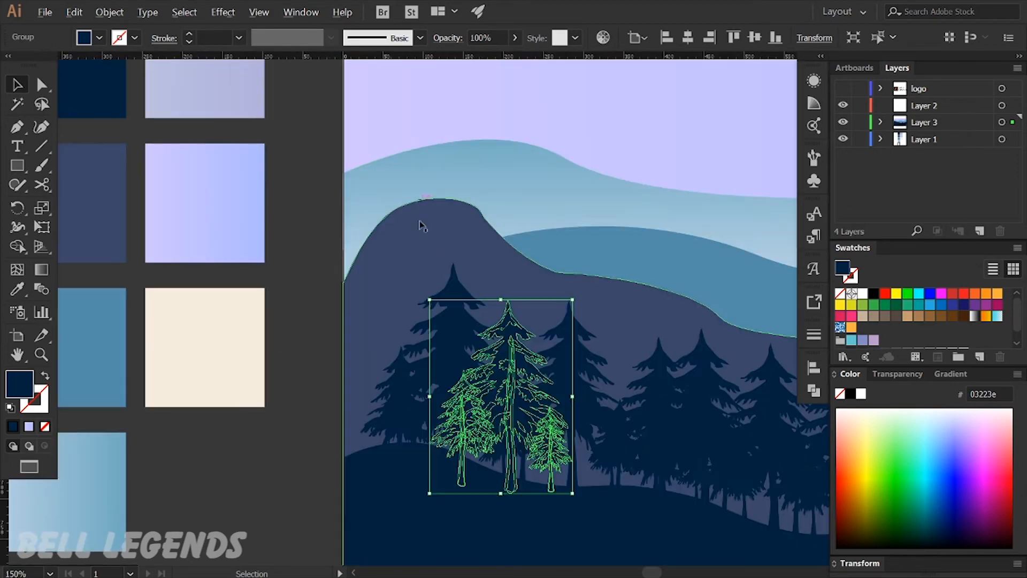
{"action": "left_click", "coordinate": [453, 290]}
{"action": "left_click_drag", "start_coordinate": [529, 262], "coordinate": [509, 286]}
{"action": "left_click_drag", "start_coordinate": [445, 312], "coordinate": [433, 293]}
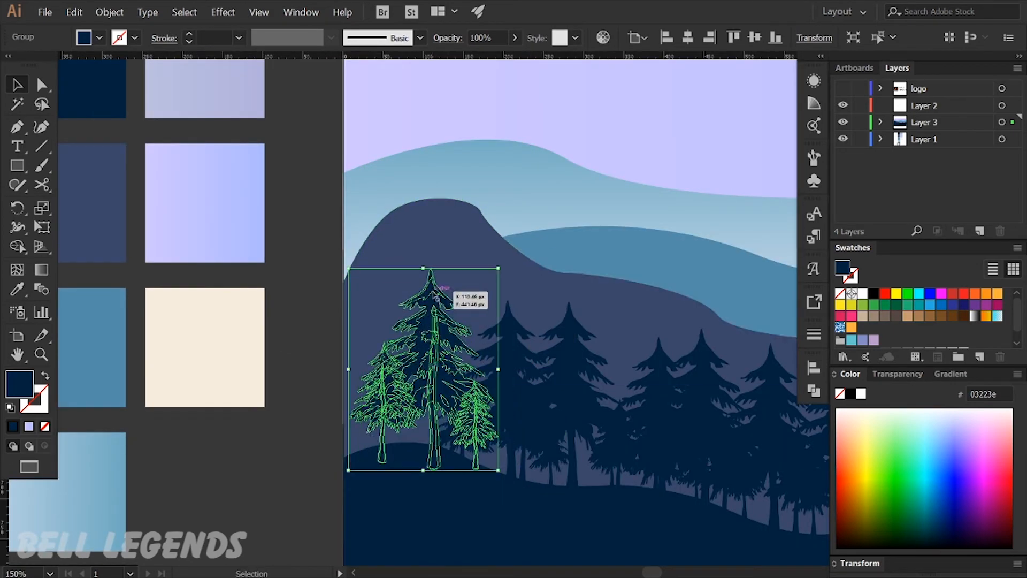
{"action": "left_click", "coordinate": [278, 424]}
{"action": "scroll", "coordinate": [278, 424], "scroll_direction": "down", "scroll_amount": 3}
{"action": "scroll", "coordinate": [378, 400], "scroll_direction": "up", "scroll_amount": 1}
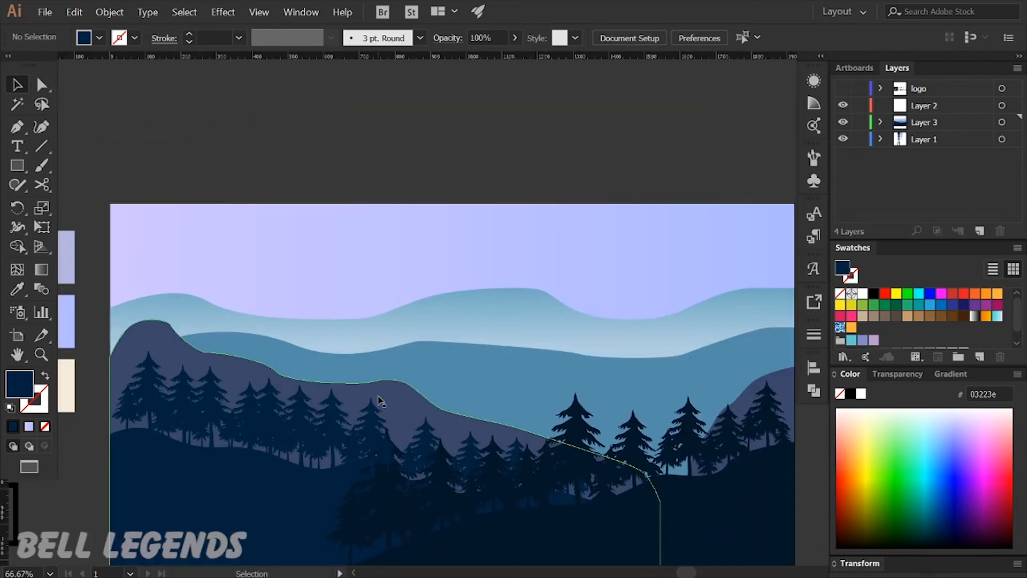
Step: Load the Nature symbol library and place an instance of the Grass 4 symbol beside the artboard
{"action": "left_click_drag", "start_coordinate": [300, 395], "coordinate": [358, 435]}
{"action": "left_click_drag", "start_coordinate": [294, 426], "coordinate": [321, 320]}
{"action": "left_click_drag", "start_coordinate": [424, 400], "coordinate": [346, 383]}
{"action": "left_click_drag", "start_coordinate": [519, 280], "coordinate": [748, 216]}
{"action": "left_click", "coordinate": [813, 181]}
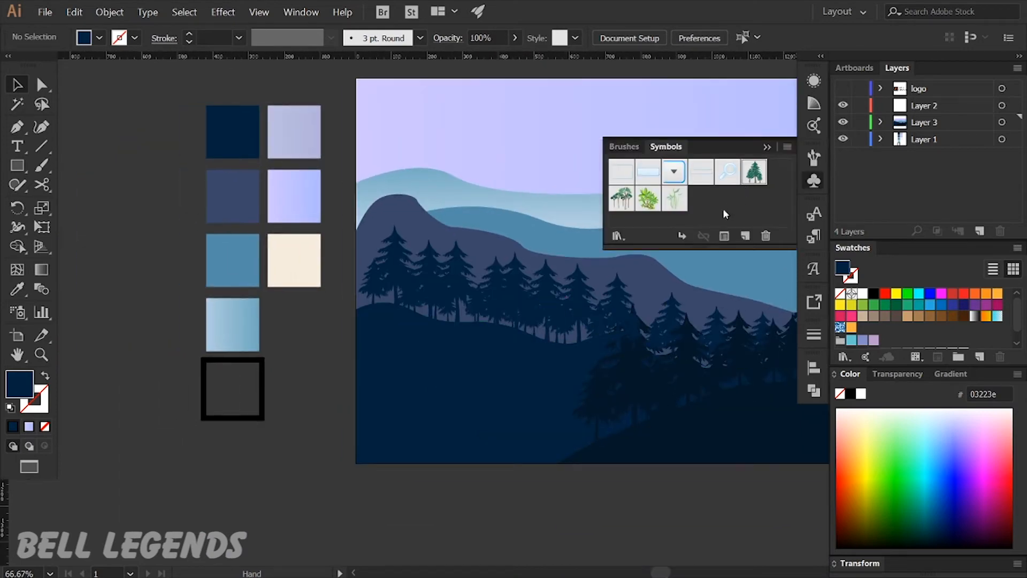
{"action": "left_click", "coordinate": [622, 237]}
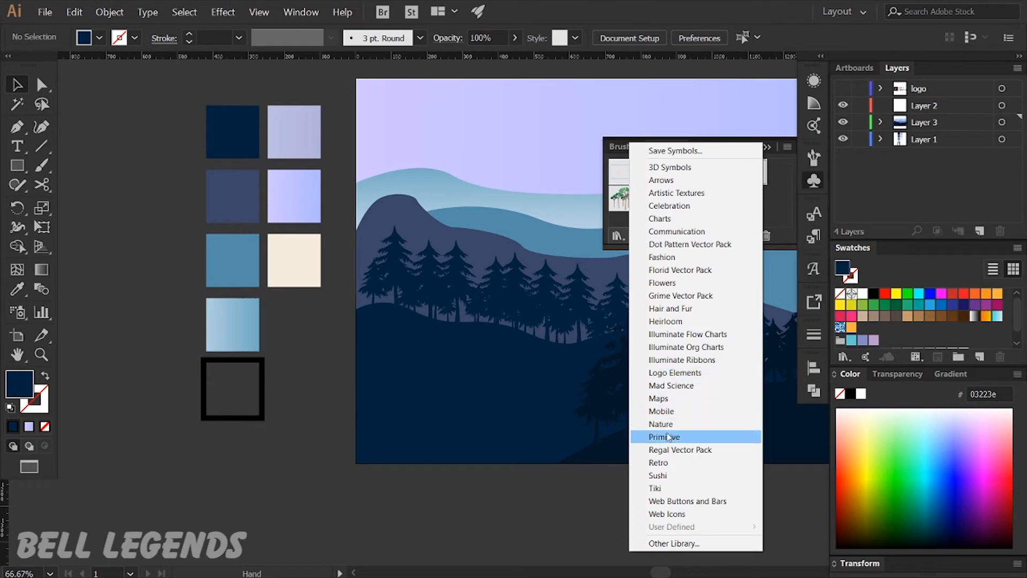
{"action": "left_click", "coordinate": [661, 424]}
{"action": "left_click", "coordinate": [606, 334]}
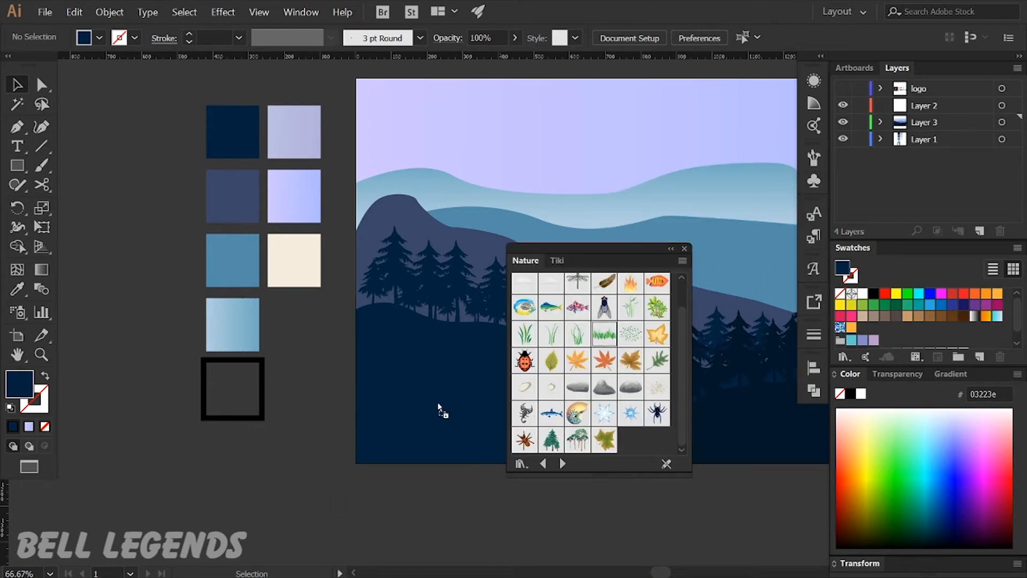
{"action": "left_click_drag", "start_coordinate": [440, 410], "coordinate": [297, 496]}
{"action": "left_click", "coordinate": [684, 249]}
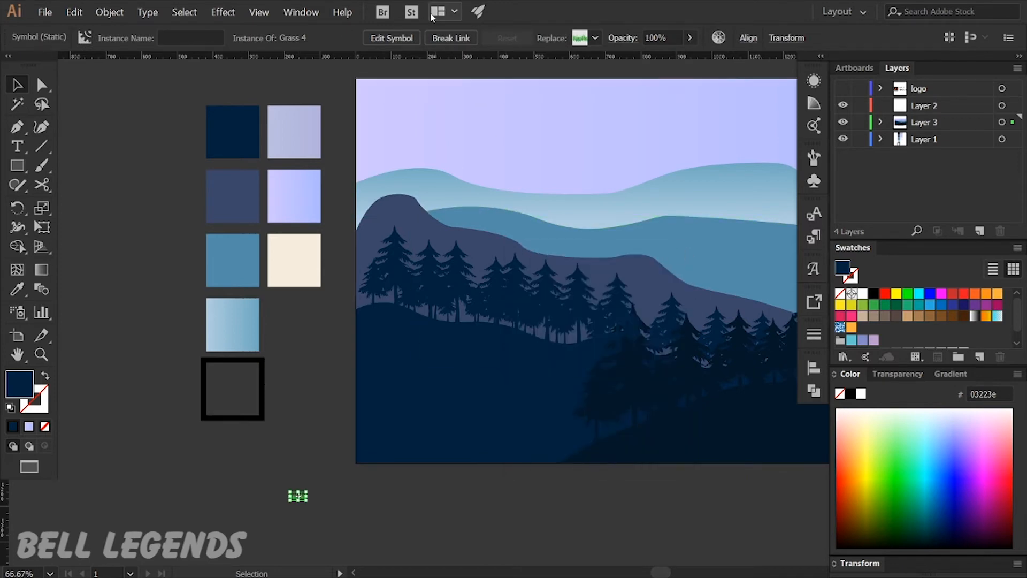
Step: Break the grass symbol's link, ungroup its artwork and recolour it with the slate-blue ridge's fill, 3a4769
{"action": "left_click", "coordinate": [449, 38]}
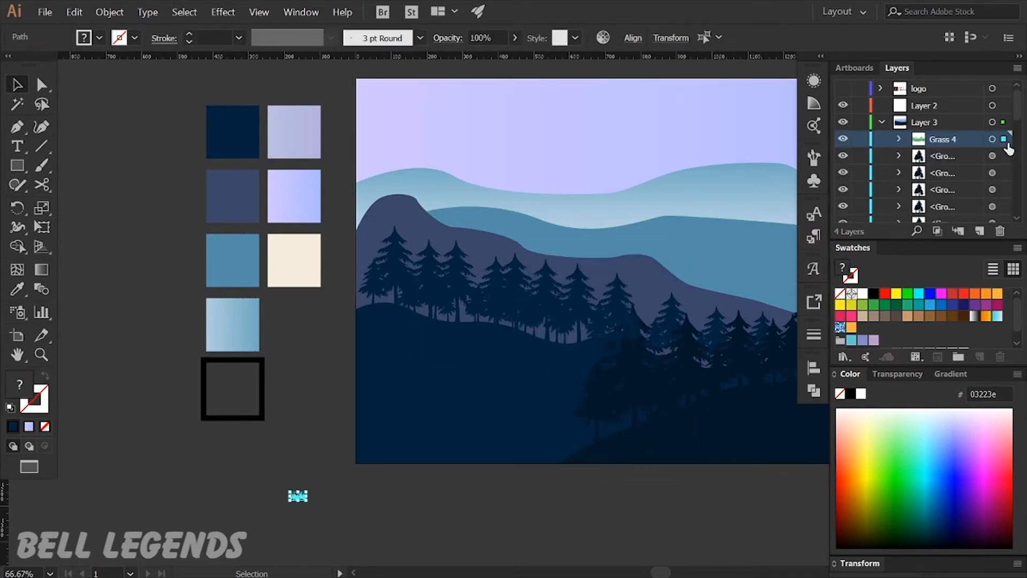
{"action": "key", "text": "ctrl+shift+g"}
{"action": "left_click", "coordinate": [882, 122]}
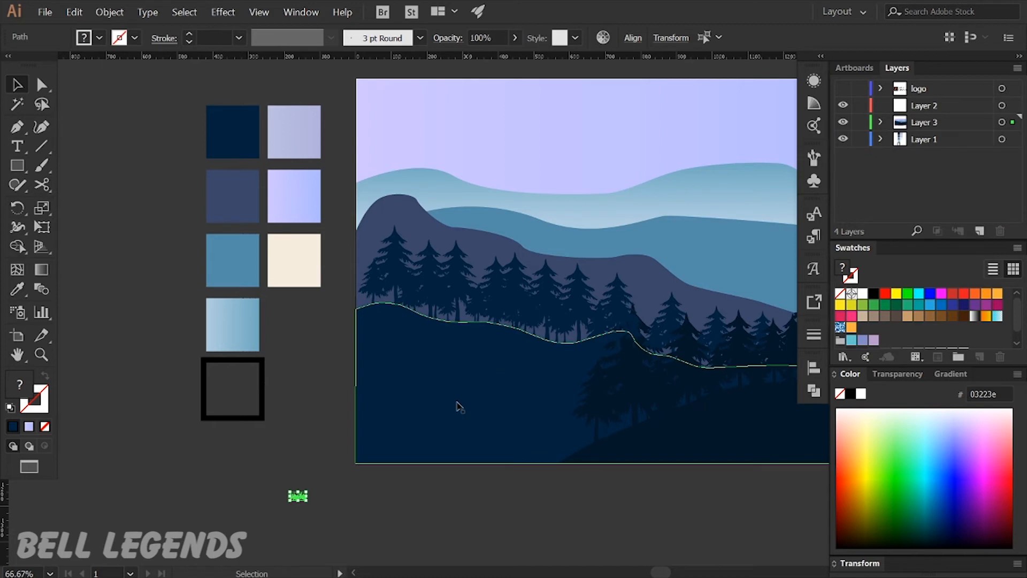
{"action": "left_click", "coordinate": [248, 503]}
{"action": "scroll", "coordinate": [247, 502], "scroll_direction": "up", "scroll_amount": 2}
{"action": "left_click_drag", "start_coordinate": [276, 458], "coordinate": [264, 478]}
{"action": "scroll", "coordinate": [425, 497], "scroll_direction": "down", "scroll_amount": 2}
{"action": "key", "text": "i"}
{"action": "left_click", "coordinate": [473, 222]}
{"action": "key", "text": "v"}
Step: Move the grass onto the slate-blue ridge's upper slope and duplicate it rightward, rotating copies to follow the edge
{"action": "left_click_drag", "start_coordinate": [251, 463], "coordinate": [404, 240]}
{"action": "scroll", "coordinate": [394, 179], "scroll_direction": "up", "scroll_amount": 3}
{"action": "left_click_drag", "start_coordinate": [477, 152], "coordinate": [482, 180]}
{"action": "left_click_drag", "start_coordinate": [422, 203], "coordinate": [427, 208]}
{"action": "left_click_drag", "start_coordinate": [400, 156], "coordinate": [450, 196]}
{"action": "left_click_drag", "start_coordinate": [400, 221], "coordinate": [647, 286]}
{"action": "left_click_drag", "start_coordinate": [523, 272], "coordinate": [119, 246]}
{"action": "left_click_drag", "start_coordinate": [260, 266], "coordinate": [352, 286]}
{"action": "left_click_drag", "start_coordinate": [358, 286], "coordinate": [474, 292]}
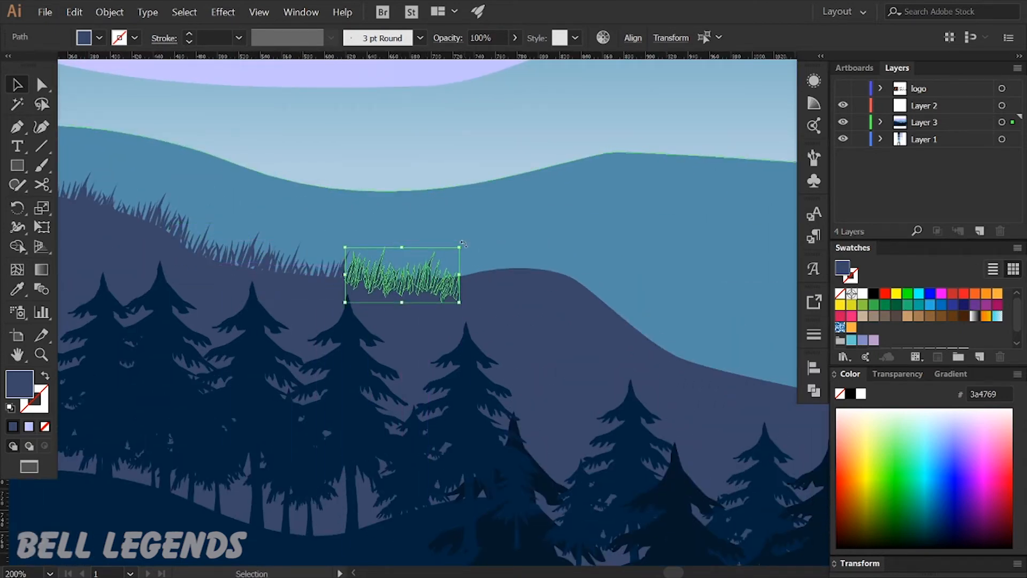
Step: Continue duplicating and rotating the grass over the ridge's hump and down its slope to the large foreground pine
{"action": "left_click_drag", "start_coordinate": [458, 249], "coordinate": [591, 360]}
{"action": "key", "text": "space"}
{"action": "left_click_drag", "start_coordinate": [592, 298], "coordinate": [583, 283]}
{"action": "left_click_drag", "start_coordinate": [557, 341], "coordinate": [554, 333]}
{"action": "key", "text": "space"}
{"action": "left_click_drag", "start_coordinate": [470, 316], "coordinate": [293, 296]}
{"action": "left_click_drag", "start_coordinate": [385, 315], "coordinate": [707, 411], "text": "alt"}
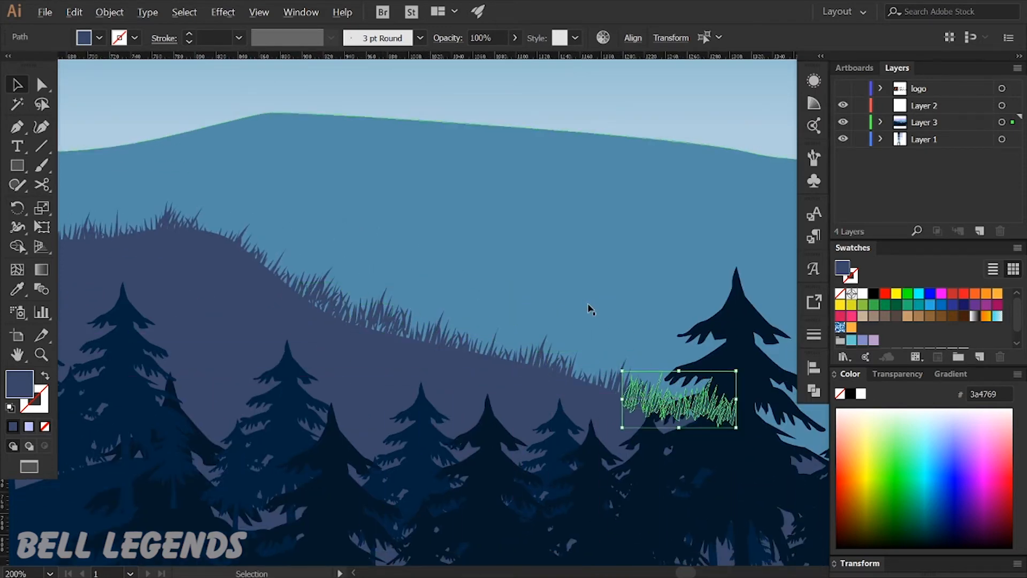
{"action": "scroll", "coordinate": [557, 291], "scroll_direction": "down", "scroll_amount": 4, "text": "alt"}
{"action": "left_click", "coordinate": [642, 466]}
{"action": "key", "text": "space"}
{"action": "left_click_drag", "start_coordinate": [726, 494], "coordinate": [500, 468]}
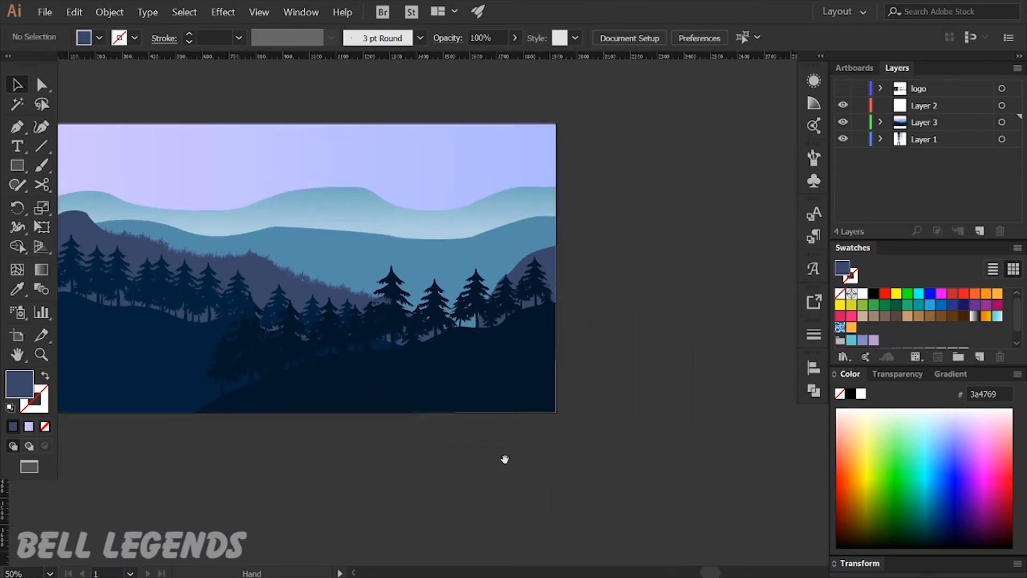
{"action": "scroll", "coordinate": [542, 269], "scroll_direction": "up", "scroll_amount": 3, "text": "alt"}
{"action": "key", "text": "space"}
{"action": "left_click_drag", "start_coordinate": [148, 287], "coordinate": [529, 255]}
{"action": "left_click", "coordinate": [481, 289]}
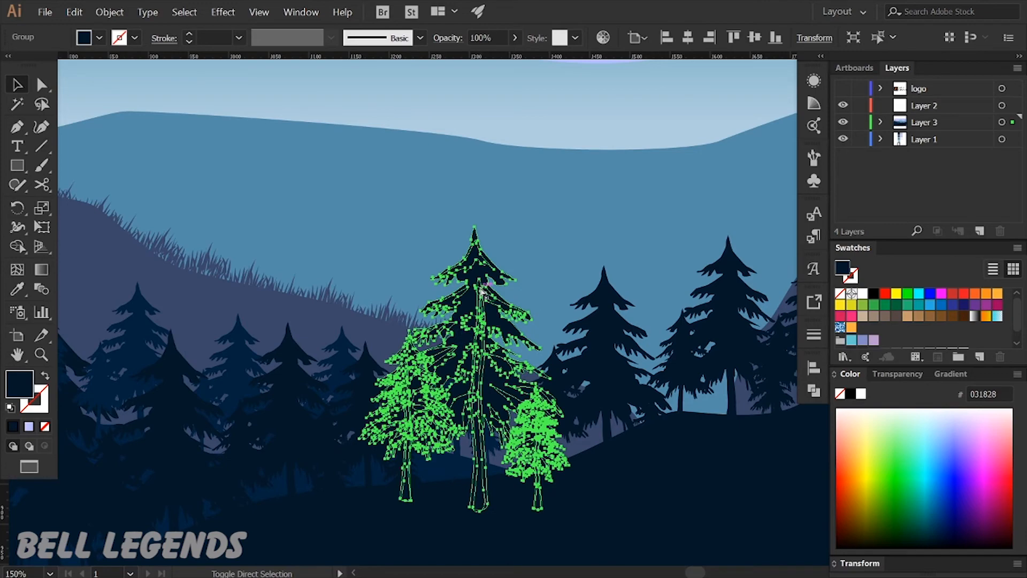
{"action": "key", "text": "space"}
{"action": "left_click_drag", "start_coordinate": [276, 241], "coordinate": [155, 282]}
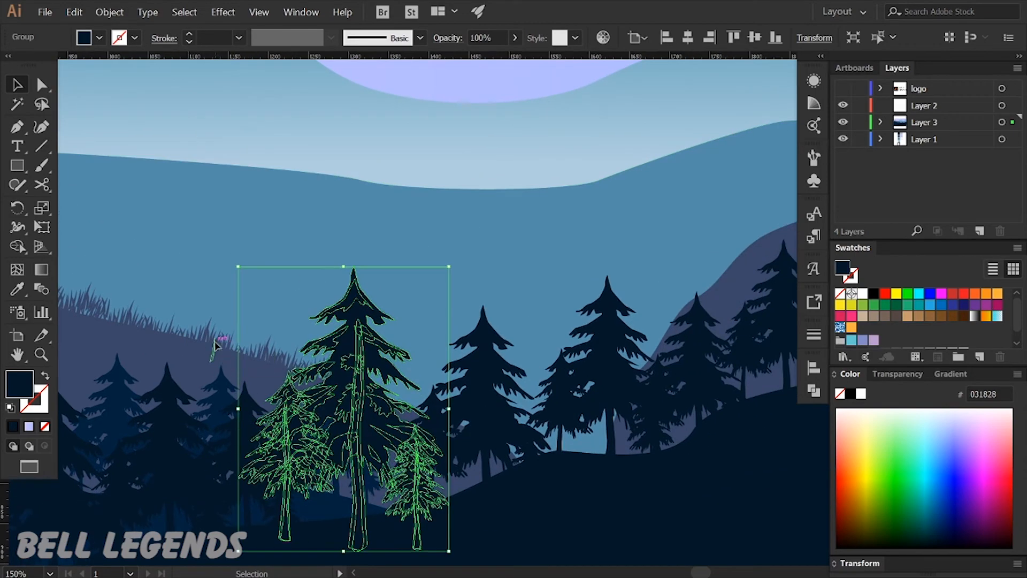
{"action": "left_click", "coordinate": [216, 345]}
{"action": "scroll", "coordinate": [209, 326], "scroll_direction": "down", "scroll_amount": 2}
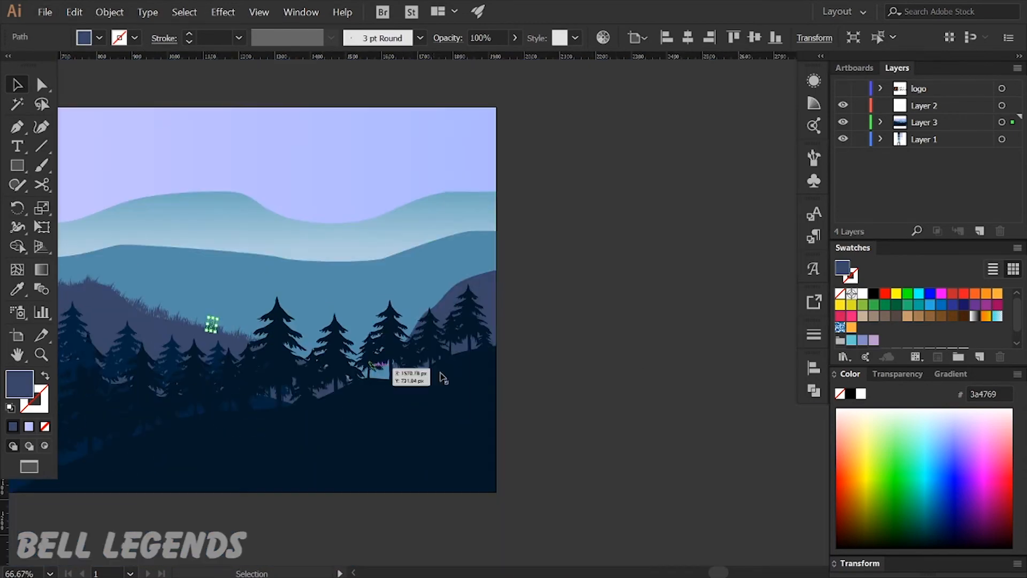
{"action": "left_click", "coordinate": [624, 362]}
{"action": "key", "text": "space"}
{"action": "left_click_drag", "start_coordinate": [624, 362], "coordinate": [773, 406]}
{"action": "scroll", "coordinate": [316, 339], "scroll_direction": "up", "scroll_amount": 2}
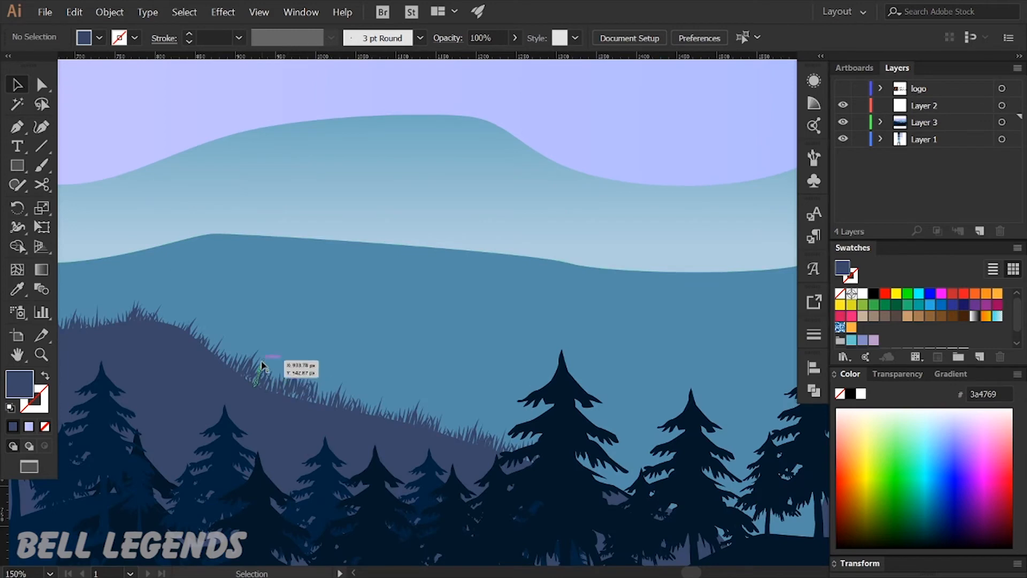
{"action": "left_click", "coordinate": [290, 331]}
{"action": "left_click", "coordinate": [301, 231]}
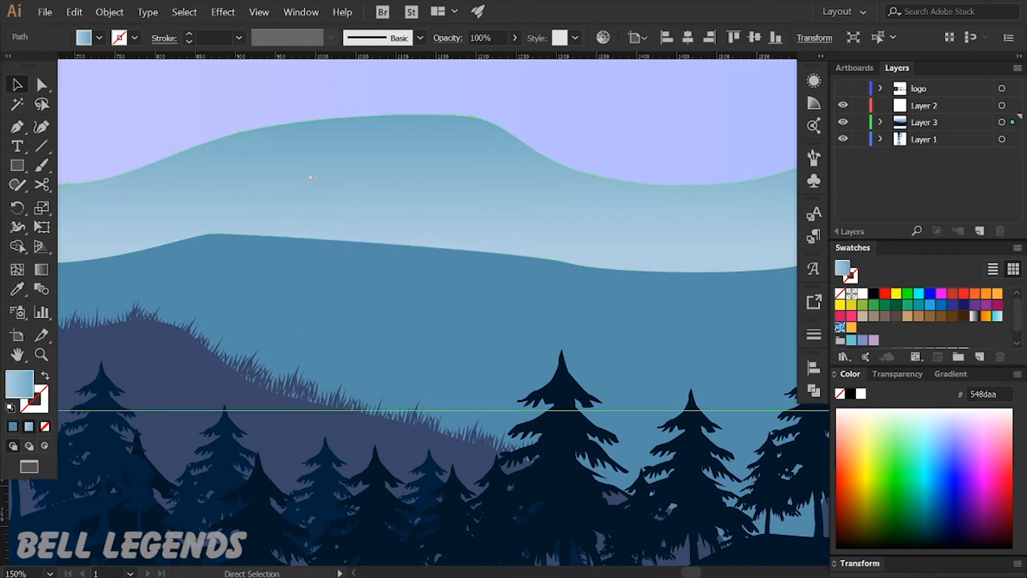
{"action": "key", "text": "ctrl+shift+a"}
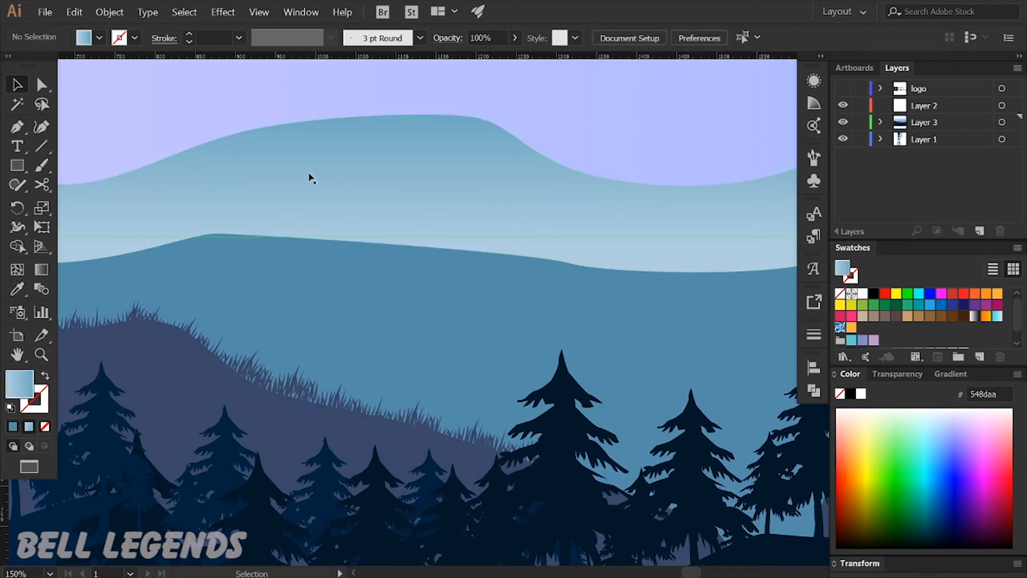
{"action": "left_click", "coordinate": [308, 391]}
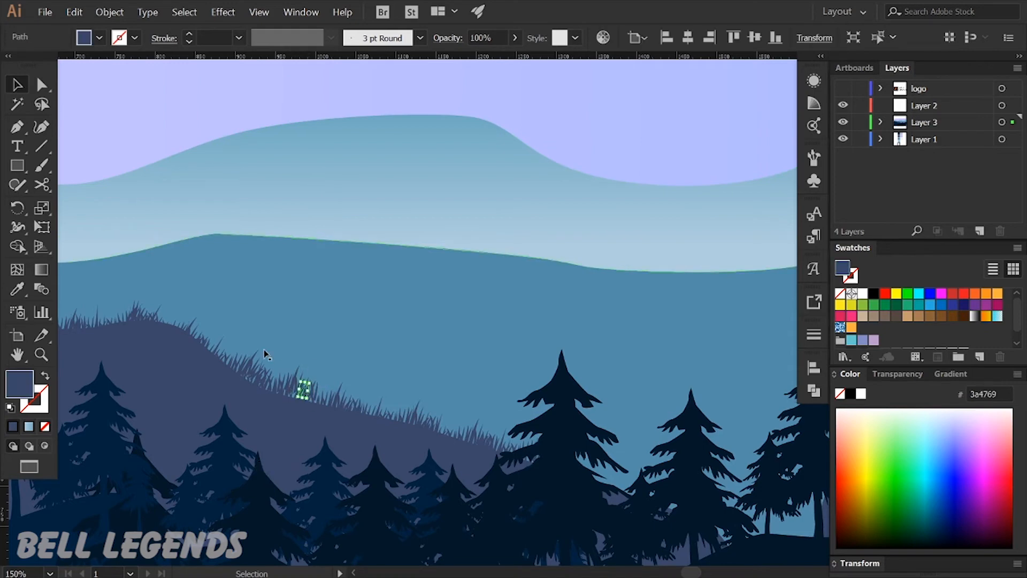
{"action": "left_click", "coordinate": [344, 396]}
{"action": "key", "text": "ctrl+shift+a"}
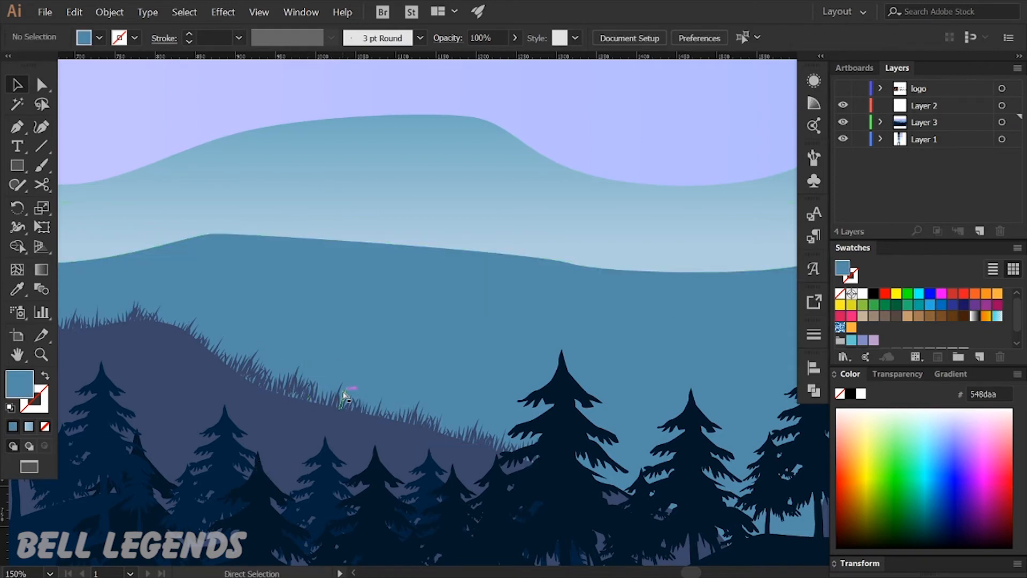
Step: Add copies of the grass along the slate-blue hill at the artboard's right end, rotating them to follow its rising edge
{"action": "left_click_drag", "start_coordinate": [406, 420], "coordinate": [687, 402]}
{"action": "left_click", "coordinate": [275, 435], "text": "shift"}
{"action": "left_click_drag", "start_coordinate": [754, 365], "coordinate": [546, 430]}
{"action": "double_click", "coordinate": [460, 514]}
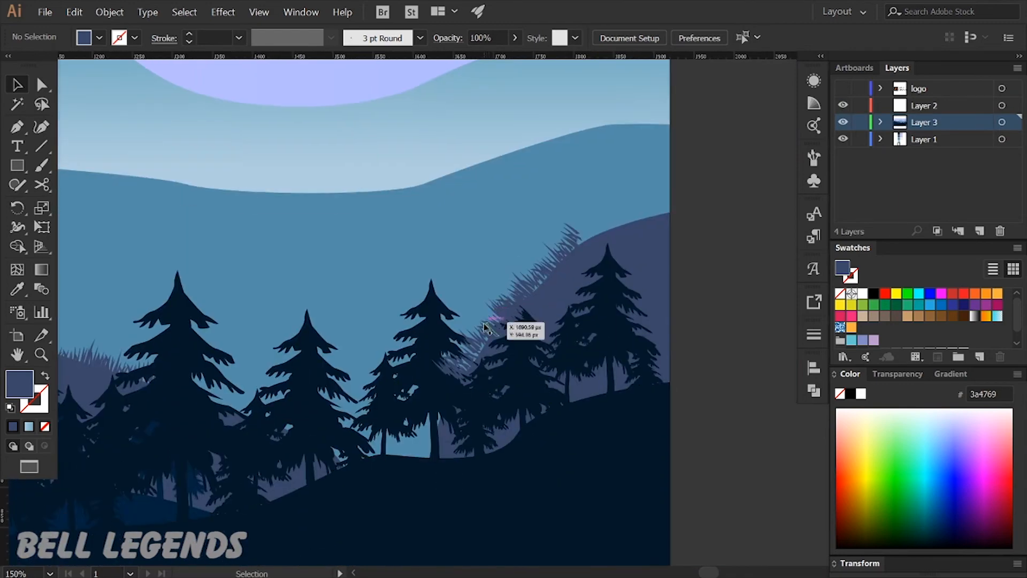
{"action": "left_click_drag", "start_coordinate": [484, 332], "coordinate": [486, 341]}
{"action": "left_click_drag", "start_coordinate": [570, 245], "coordinate": [692, 230]}
{"action": "left_click_drag", "start_coordinate": [629, 246], "coordinate": [638, 227]}
{"action": "left_click", "coordinate": [743, 245]}
{"action": "key", "text": "ctrl+0"}
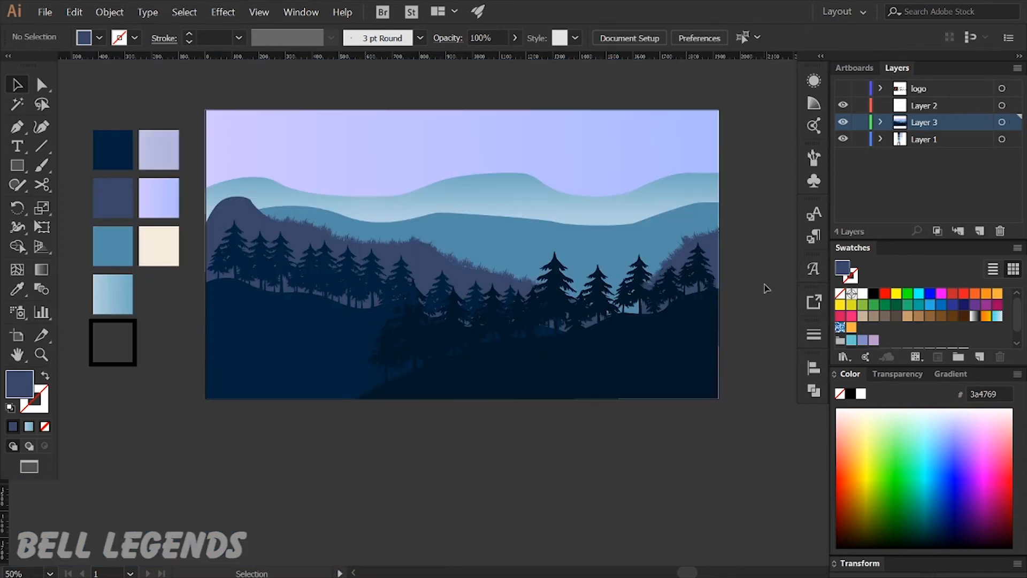
{"action": "left_click_drag", "start_coordinate": [766, 288], "coordinate": [715, 347]}
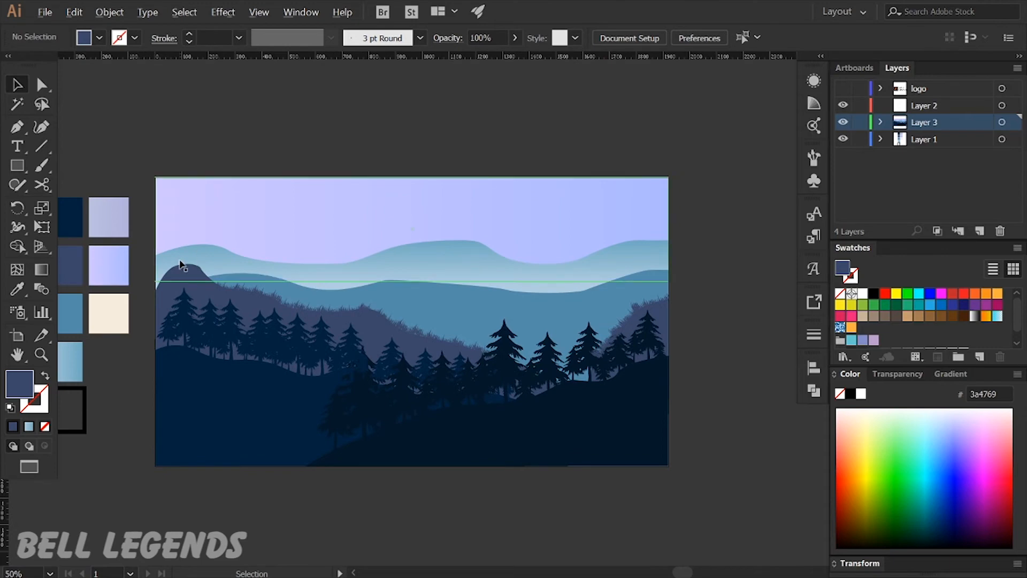
{"action": "scroll", "coordinate": [182, 265], "scroll_direction": "up", "scroll_amount": 3}
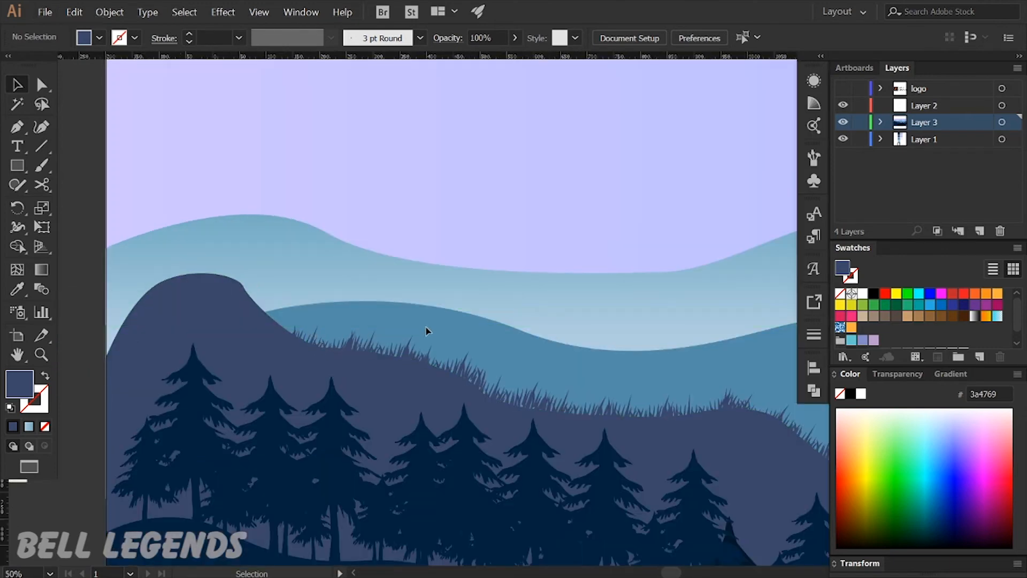
Step: Copy the grass from the ridge's right end onto the hump at the artboard's left edge, rotating it to follow the rising slope
{"action": "scroll", "coordinate": [427, 329], "scroll_direction": "down", "scroll_amount": 3}
{"action": "left_click_drag", "start_coordinate": [682, 359], "coordinate": [433, 342]}
{"action": "left_click", "coordinate": [554, 336]}
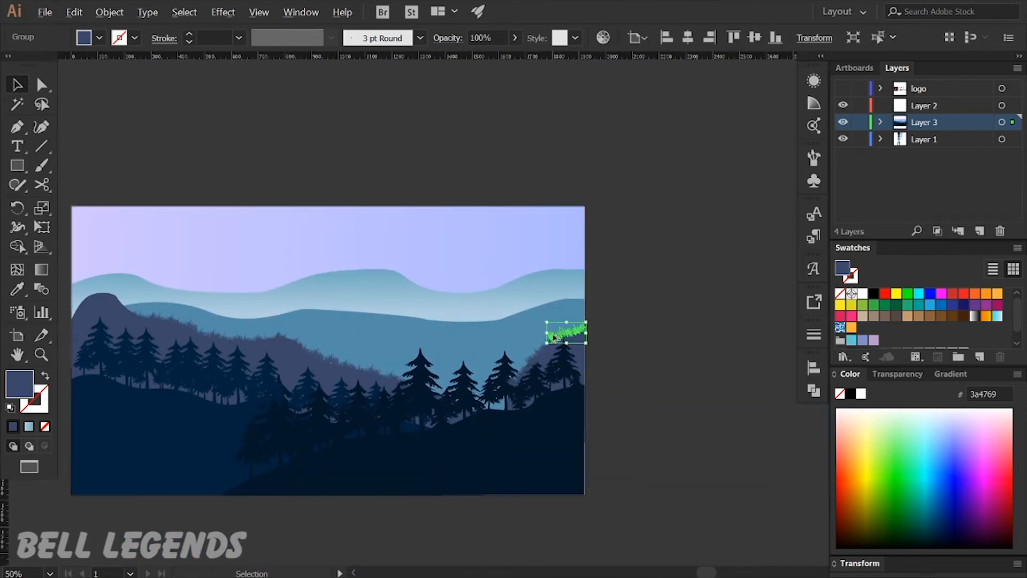
{"action": "left_click_drag", "start_coordinate": [564, 345], "coordinate": [107, 313]}
{"action": "scroll", "coordinate": [107, 313], "scroll_direction": "up", "scroll_amount": 3}
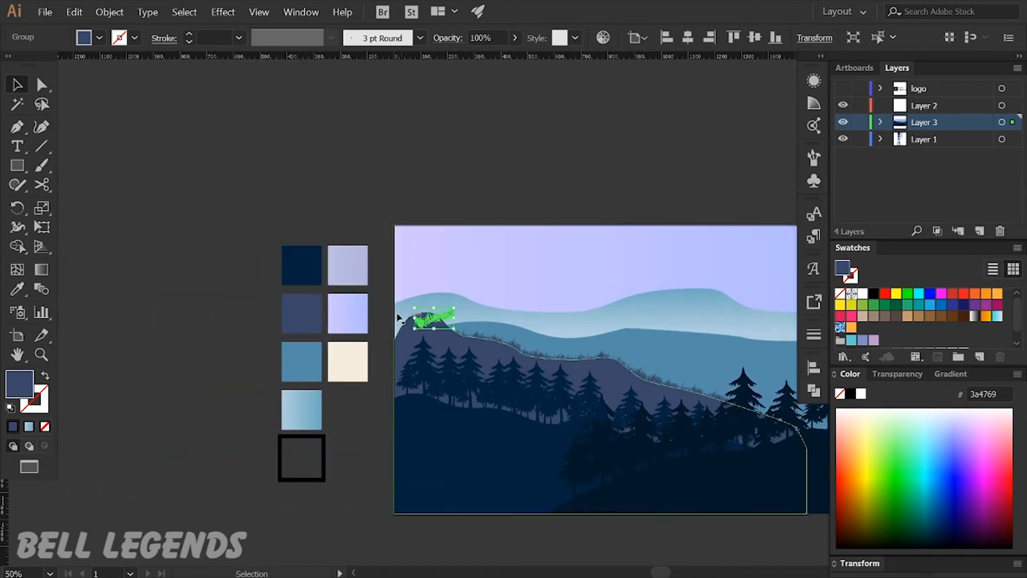
{"action": "left_click_drag", "start_coordinate": [544, 337], "coordinate": [435, 354]}
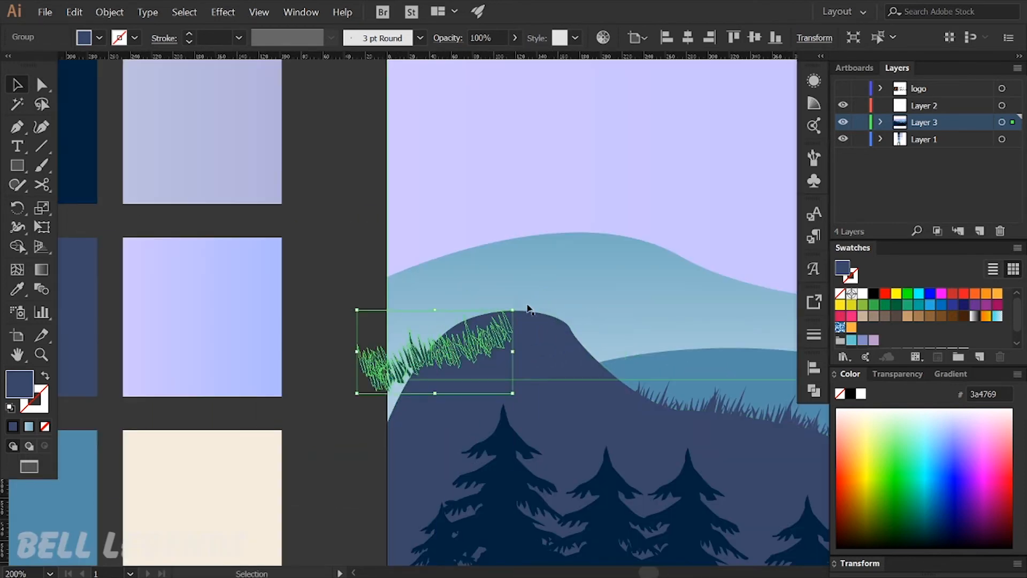
{"action": "left_click_drag", "start_coordinate": [517, 305], "coordinate": [478, 282]}
Step: Duplicate the grass over the left hump's crest and down its far slope, rotating the copies to follow the edge
{"action": "left_click_drag", "start_coordinate": [467, 320], "coordinate": [527, 297]}
{"action": "left_click_drag", "start_coordinate": [559, 256], "coordinate": [575, 321]}
{"action": "left_click_drag", "start_coordinate": [526, 342], "coordinate": [561, 309]}
{"action": "left_click_drag", "start_coordinate": [504, 279], "coordinate": [507, 306]}
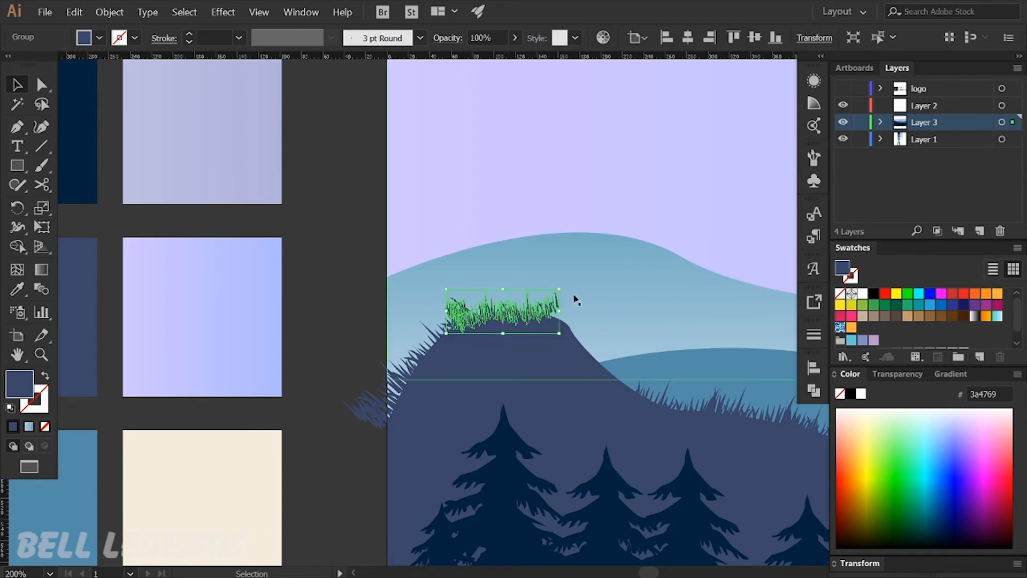
{"action": "left_click_drag", "start_coordinate": [564, 285], "coordinate": [619, 375]}
{"action": "left_click", "coordinate": [346, 282]}
Step: Raise the grass piece on the left hump's crest slightly
{"action": "scroll", "coordinate": [356, 276], "scroll_direction": "down", "scroll_amount": 3}
{"action": "scroll", "coordinate": [373, 285], "scroll_direction": "up", "scroll_amount": 4}
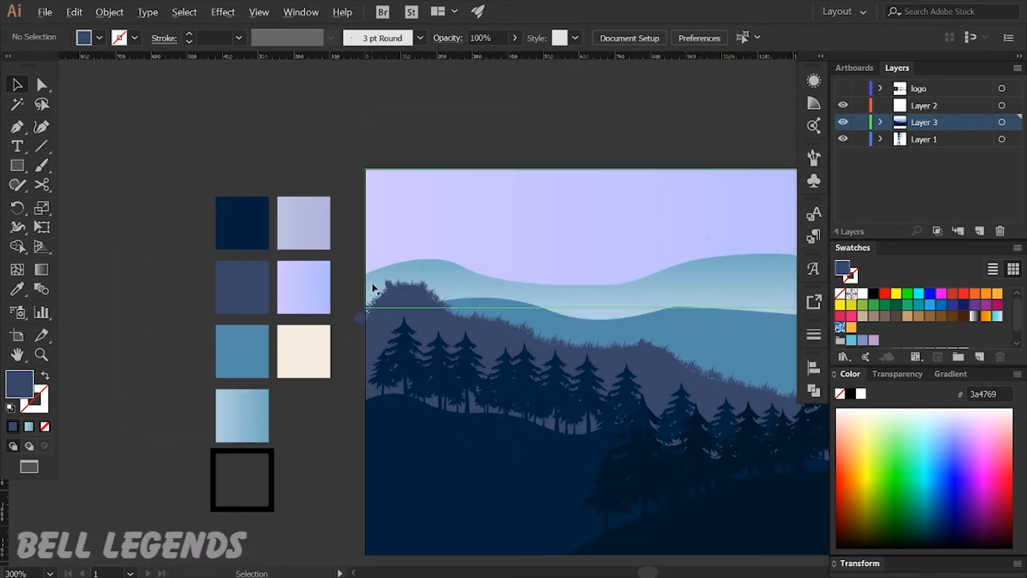
{"action": "left_click", "coordinate": [439, 303]}
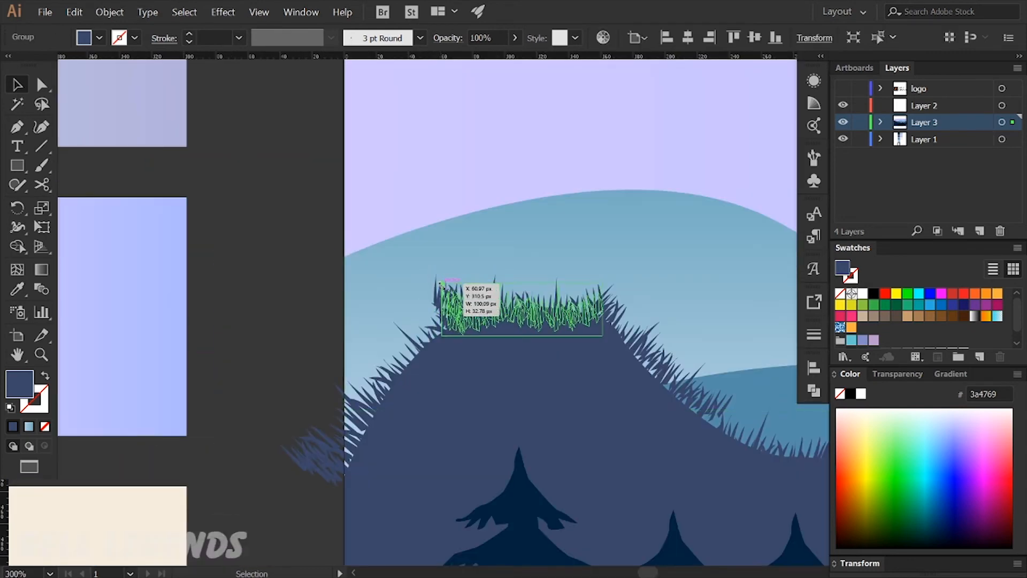
{"action": "left_click_drag", "start_coordinate": [541, 318], "coordinate": [541, 305]}
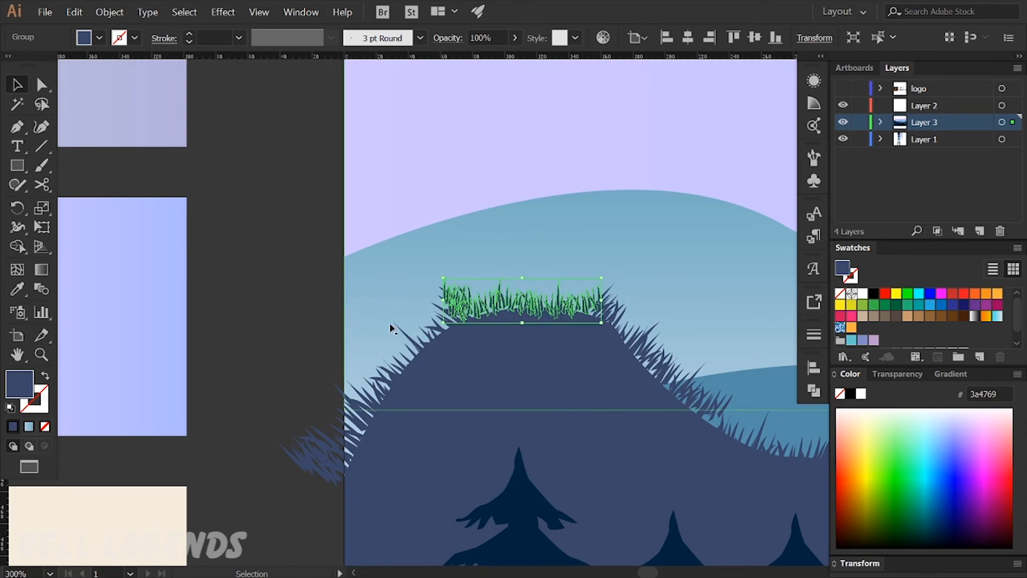
{"action": "left_click", "coordinate": [422, 348]}
{"action": "left_click_drag", "start_coordinate": [474, 287], "coordinate": [460, 297]}
{"action": "double_click", "coordinate": [471, 302]}
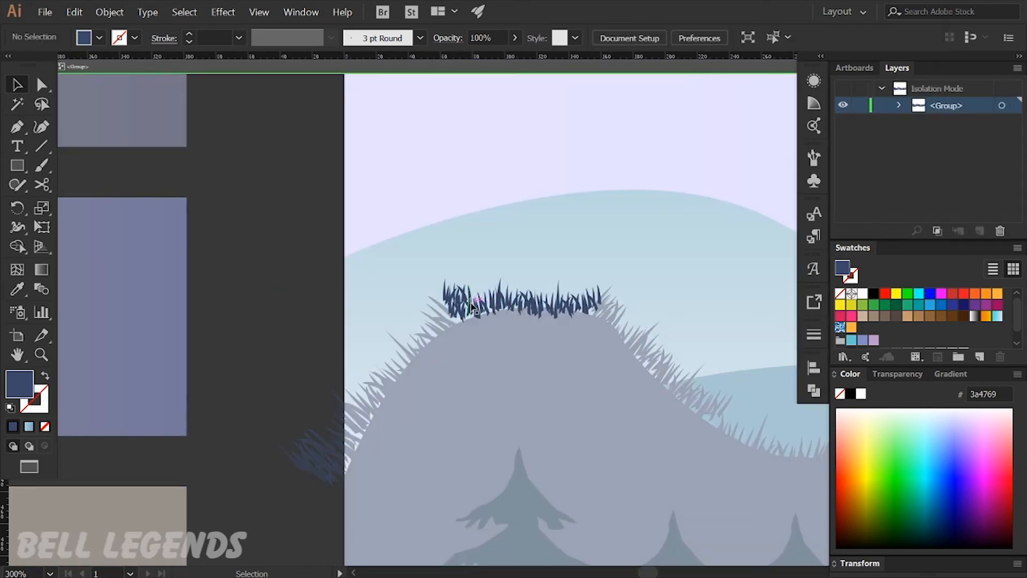
{"action": "left_click", "coordinate": [472, 305]}
{"action": "double_click", "coordinate": [438, 266]}
{"action": "left_click_drag", "start_coordinate": [415, 264], "coordinate": [445, 282]}
{"action": "key", "text": "ctrl+z"}
Step: Shift the crest grass slightly down and to the left so its base sits on the hump's edge
{"action": "left_click", "coordinate": [473, 300]}
{"action": "scroll", "coordinate": [474, 300], "scroll_direction": "up", "scroll_amount": 2}
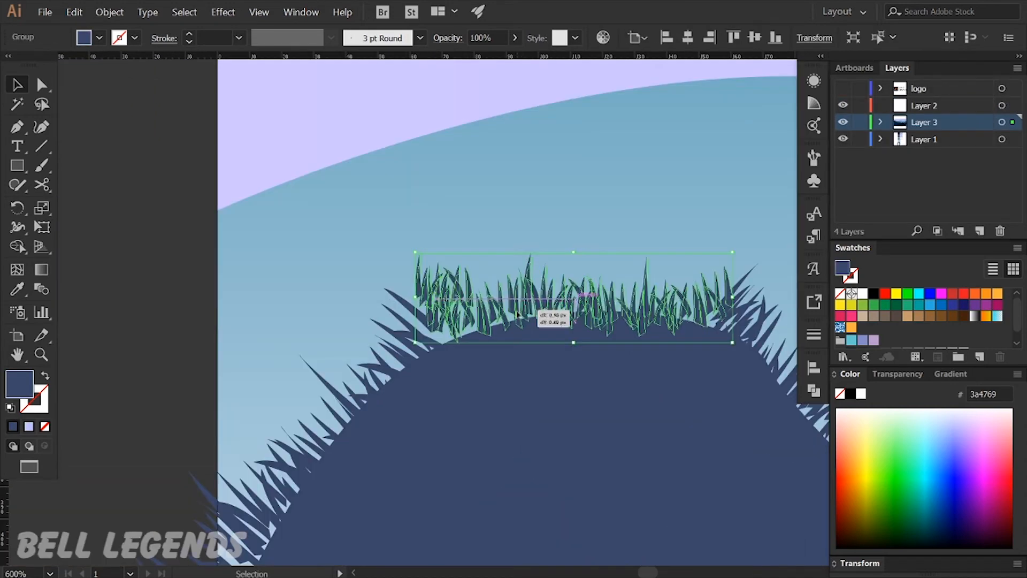
{"action": "left_click_drag", "start_coordinate": [517, 323], "coordinate": [510, 320]}
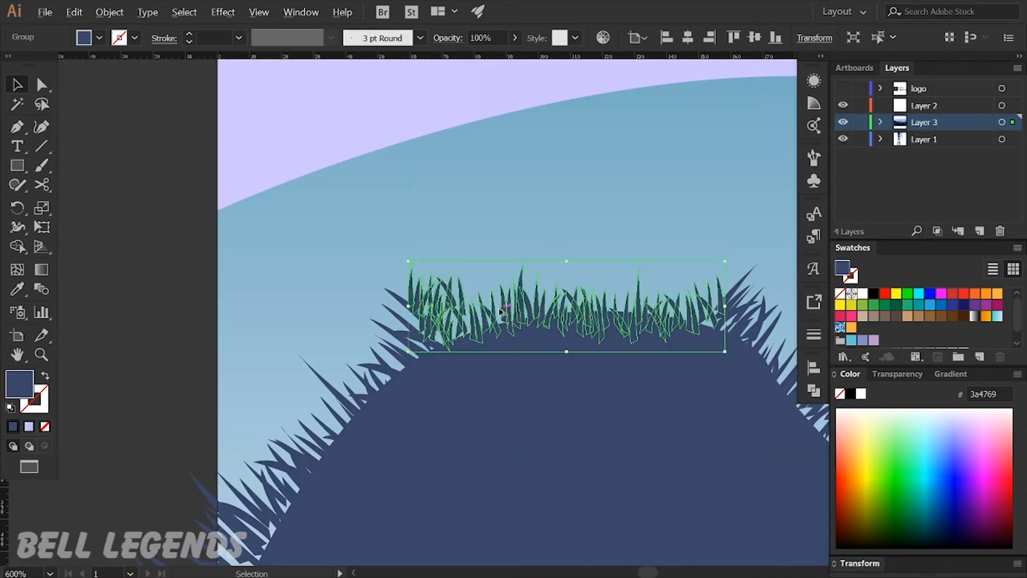
{"action": "scroll", "coordinate": [395, 280], "scroll_direction": "down", "scroll_amount": 7}
{"action": "left_click", "coordinate": [401, 268]}
Step: Draw a circle over the left-hand dip between the far hills and fill it with the palette's cream colour, f5ecdd
{"action": "left_click_drag", "start_coordinate": [599, 236], "coordinate": [463, 268]}
{"action": "scroll", "coordinate": [454, 209], "scroll_direction": "up", "scroll_amount": 2}
{"action": "key", "text": "l"}
{"action": "left_click_drag", "start_coordinate": [345, 274], "coordinate": [434, 362]}
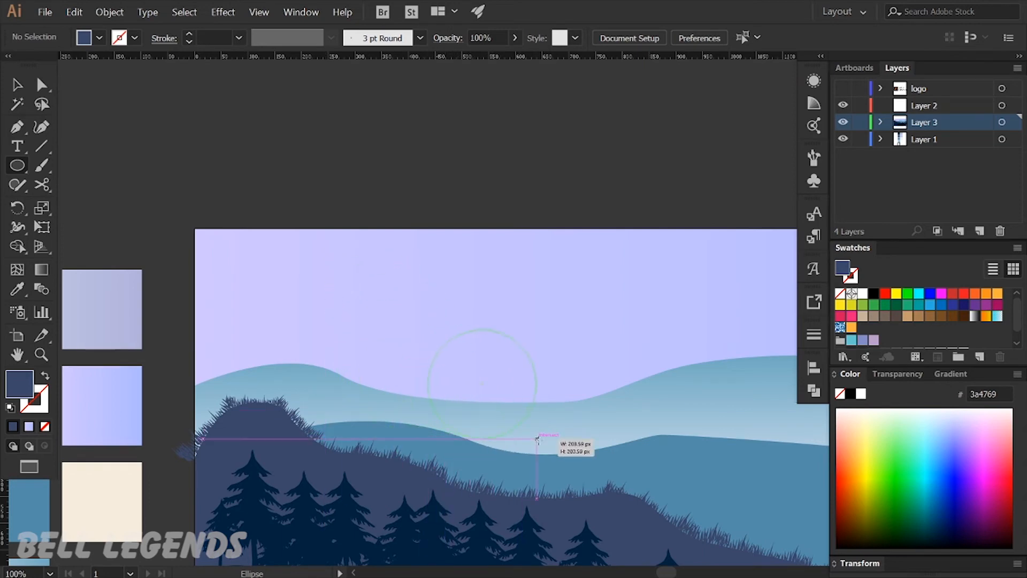
{"action": "left_click_drag", "start_coordinate": [555, 449], "coordinate": [572, 458]}
{"action": "key", "text": "i"}
{"action": "left_click", "coordinate": [134, 490]}
{"action": "key", "text": "v"}
{"action": "left_click", "coordinate": [160, 482]}
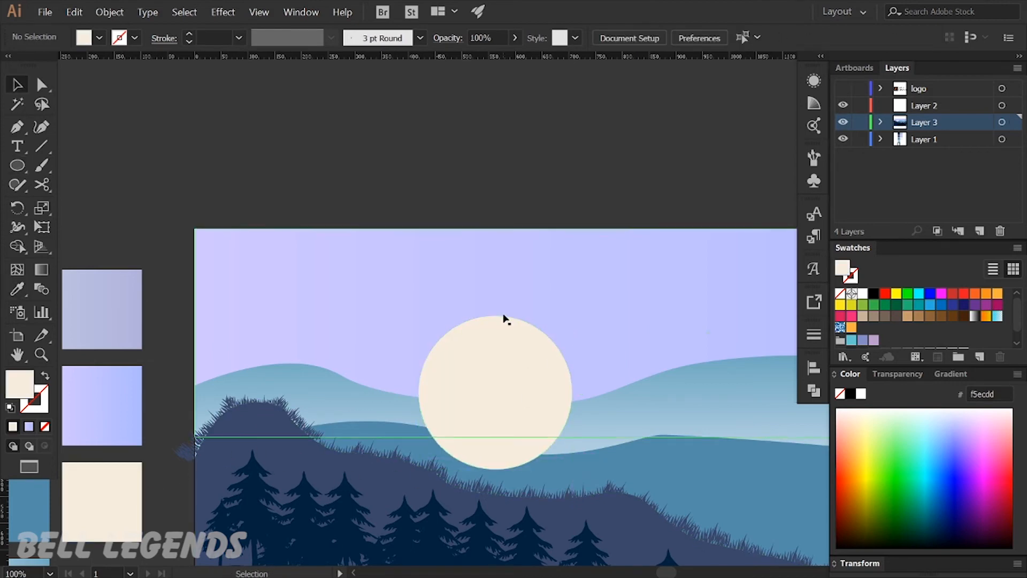
Step: Apply a Gaussian Blur effect to the cream sun circle to soften its edge, using the preview to judge the radius
{"action": "left_click", "coordinate": [505, 353]}
{"action": "left_click", "coordinate": [223, 12]}
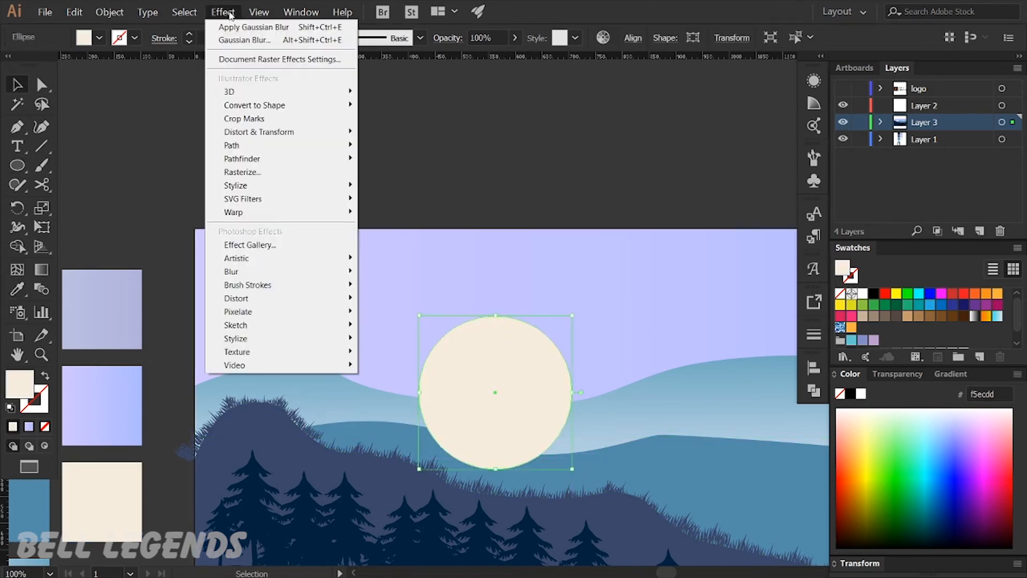
{"action": "mouse_move", "coordinate": [315, 272]}
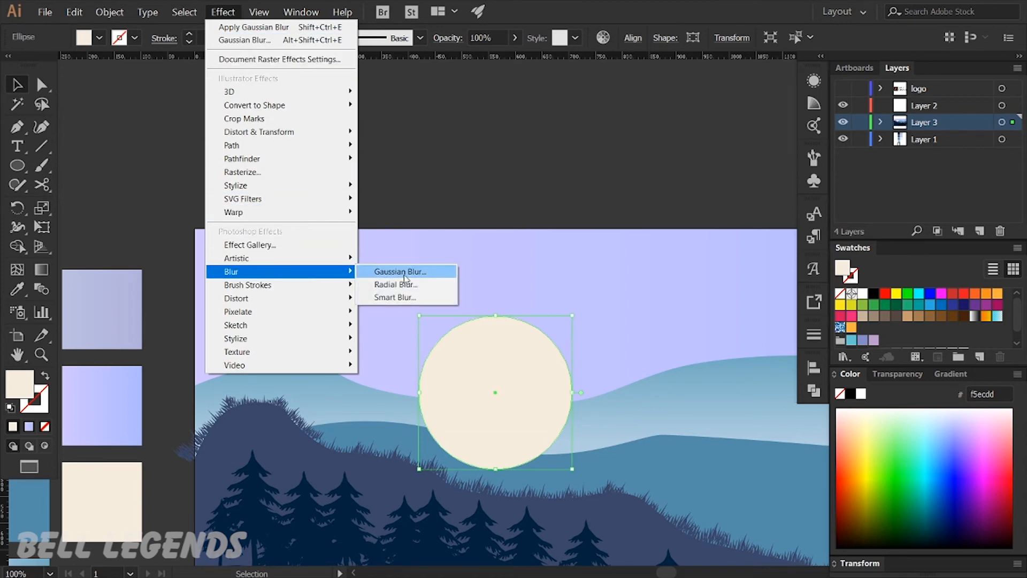
{"action": "left_click", "coordinate": [406, 271]}
{"action": "left_click", "coordinate": [592, 306]}
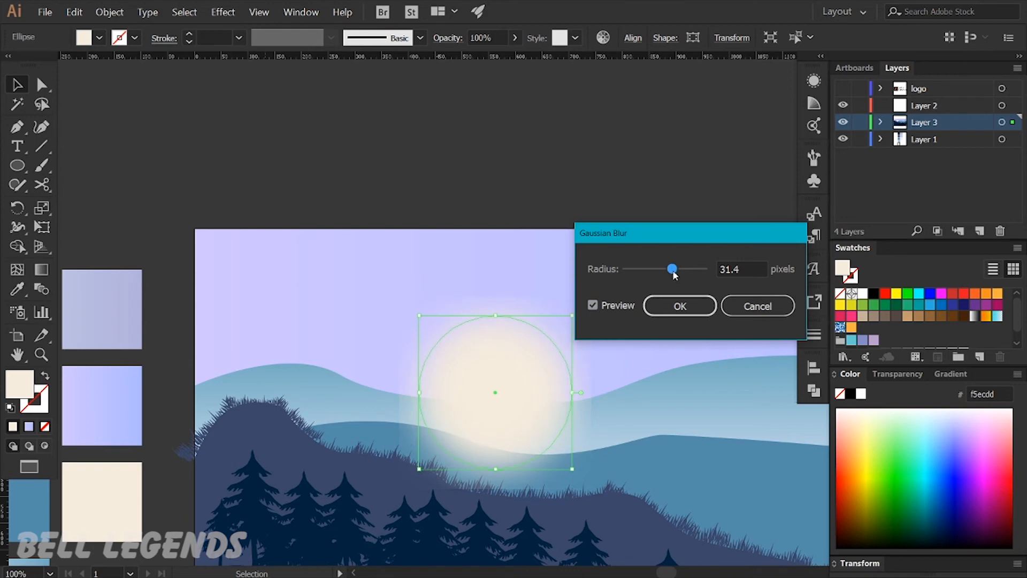
{"action": "left_click", "coordinate": [701, 309]}
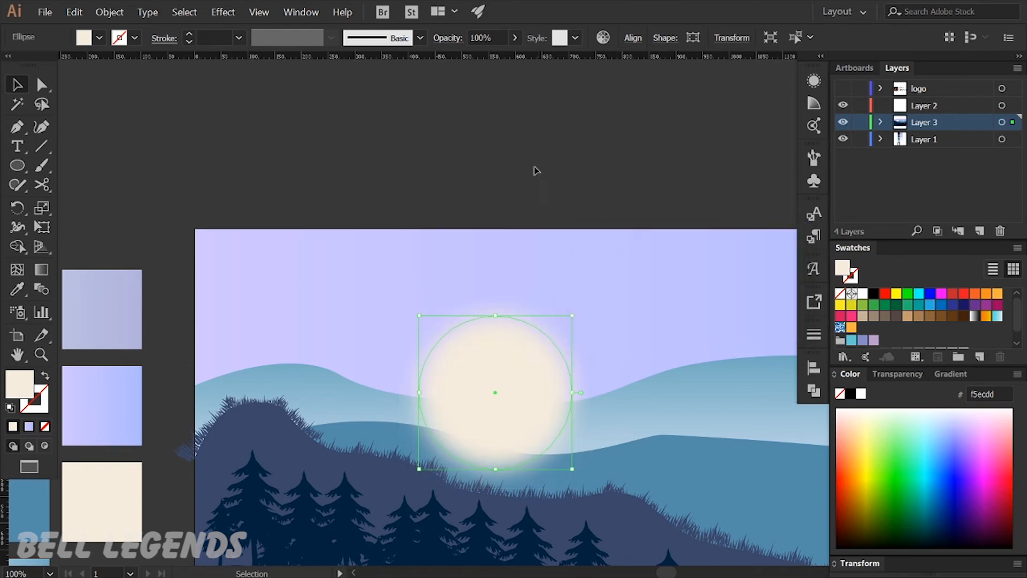
{"action": "left_click", "coordinate": [534, 167]}
Step: Stack the blurred sun behind all the hills but in front of the sky rectangle
{"action": "left_click_drag", "start_coordinate": [543, 149], "coordinate": [483, 60]}
{"action": "left_click", "coordinate": [454, 286]}
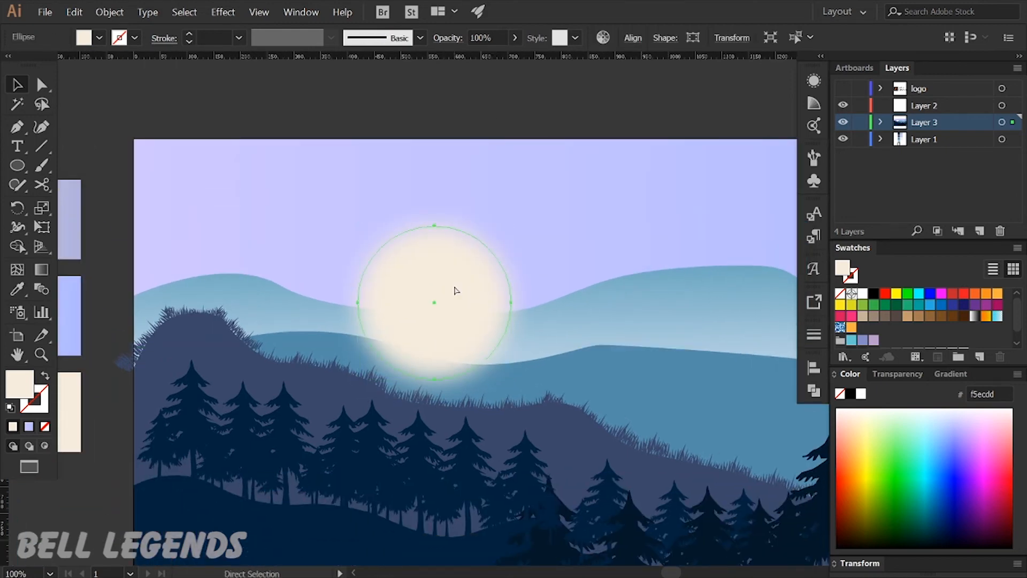
{"action": "key", "text": "ctrl+shift+bracketleft"}
{"action": "key", "text": "ctrl+bracketright"}
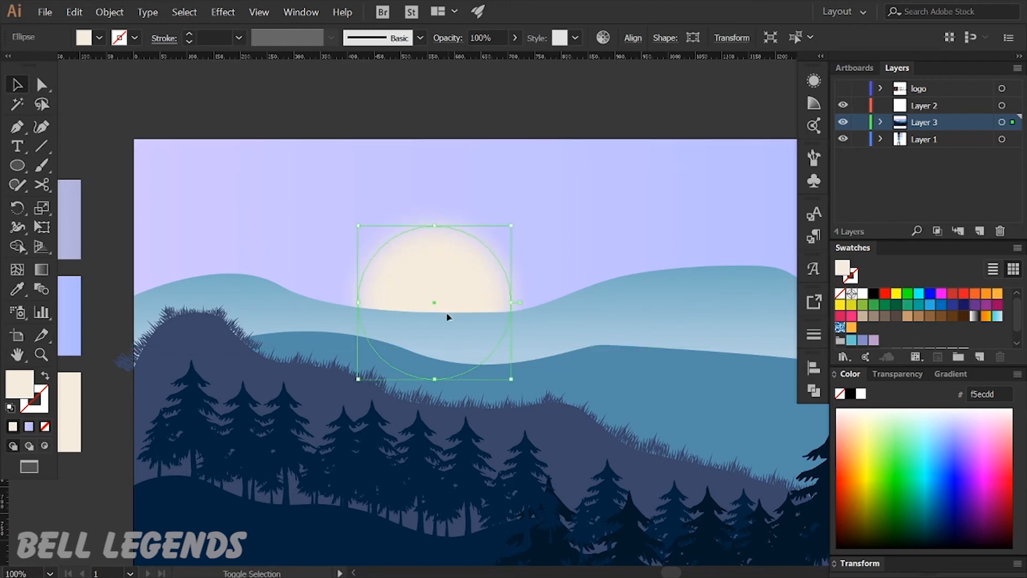
Step: Enlarge the sun circle and position it so only its upper part rises above the far hills
{"action": "left_click_drag", "start_coordinate": [434, 378], "coordinate": [451, 437]}
{"action": "left_click_drag", "start_coordinate": [472, 298], "coordinate": [467, 298]}
{"action": "scroll", "coordinate": [428, 234], "scroll_direction": "down", "scroll_amount": 3}
{"action": "left_click", "coordinate": [465, 170]}
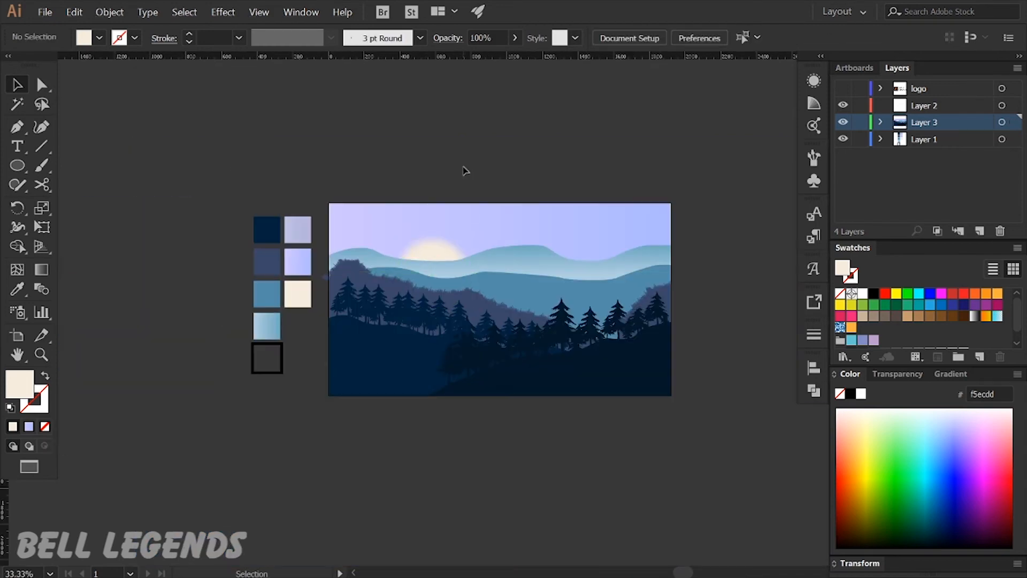
{"action": "scroll", "coordinate": [442, 171], "scroll_direction": "up", "scroll_amount": 3}
{"action": "scroll", "coordinate": [404, 130], "scroll_direction": "down", "scroll_amount": 3}
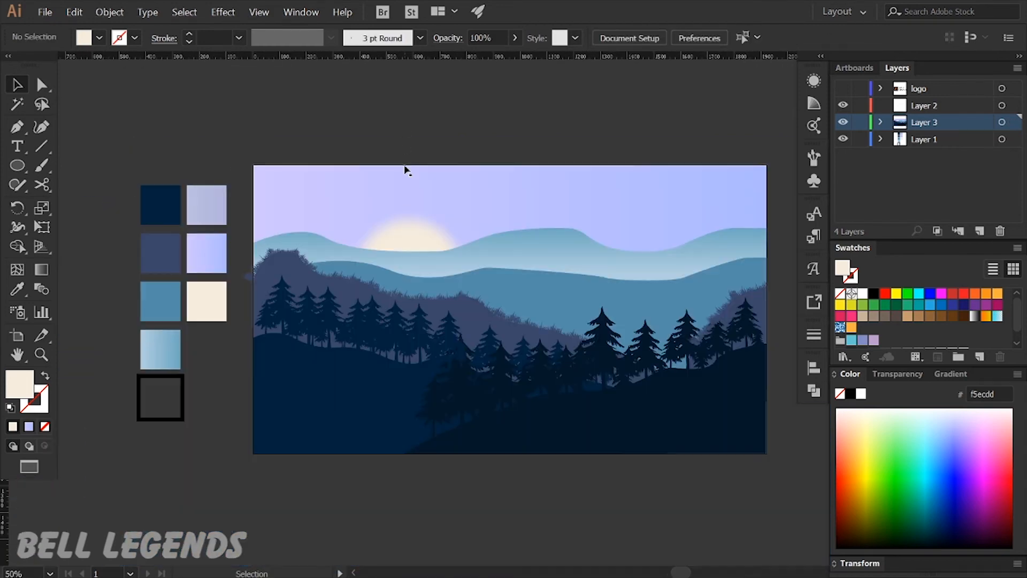
{"action": "scroll", "coordinate": [406, 168], "scroll_direction": "up", "scroll_amount": 3}
Step: Try the Soft Light blending mode on the sun circle
{"action": "left_click", "coordinate": [427, 253]}
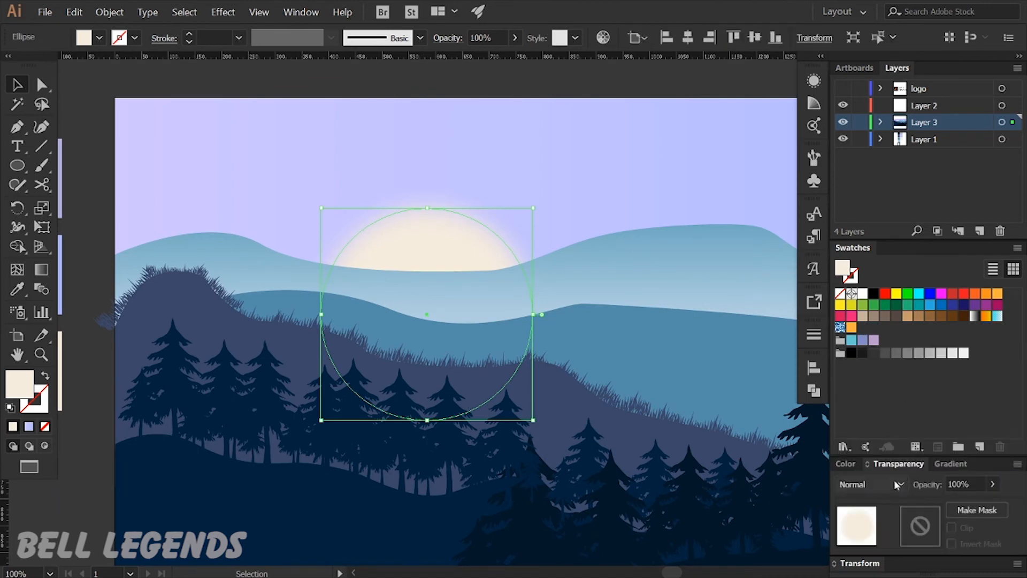
{"action": "left_click", "coordinate": [893, 478]}
{"action": "left_click", "coordinate": [886, 335]}
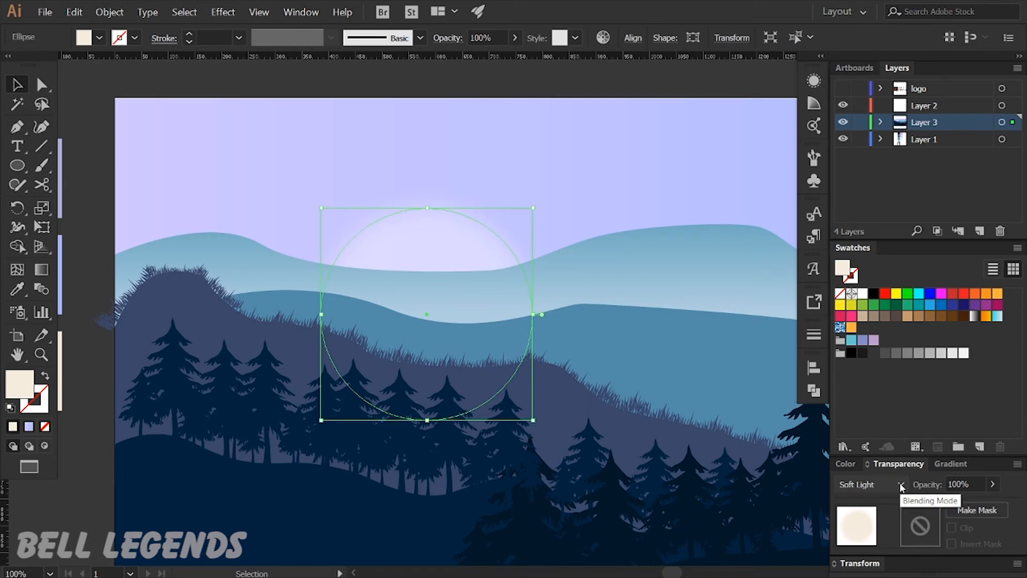
{"action": "key", "text": "ctrl+z"}
{"action": "scroll", "coordinate": [447, 214], "scroll_direction": "down", "scroll_amount": 2}
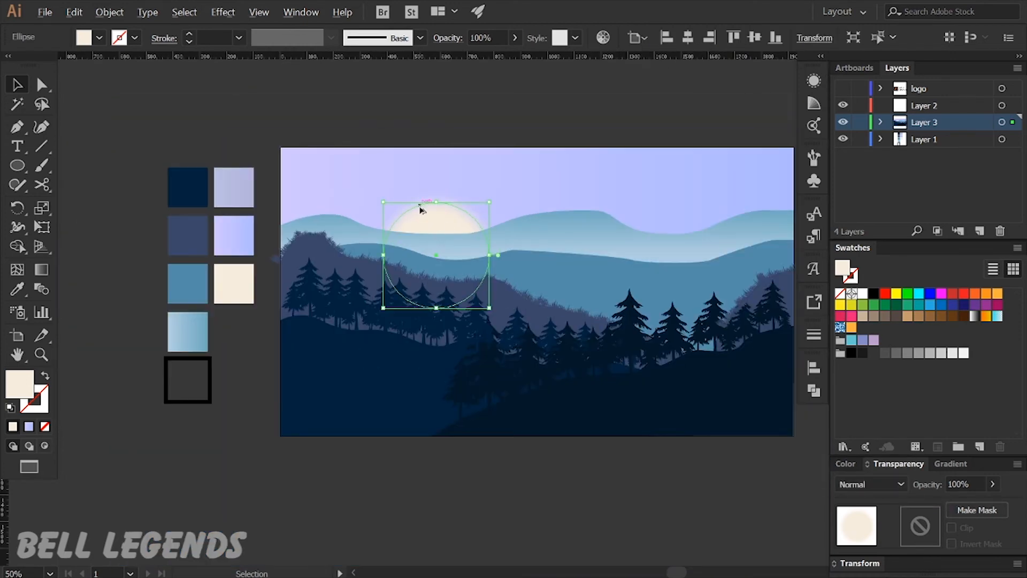
{"action": "scroll", "coordinate": [420, 209], "scroll_direction": "up", "scroll_amount": 2}
Step: Set the sun circle's blending mode to Hard Light
{"action": "left_click", "coordinate": [897, 484]}
{"action": "left_click", "coordinate": [899, 486]}
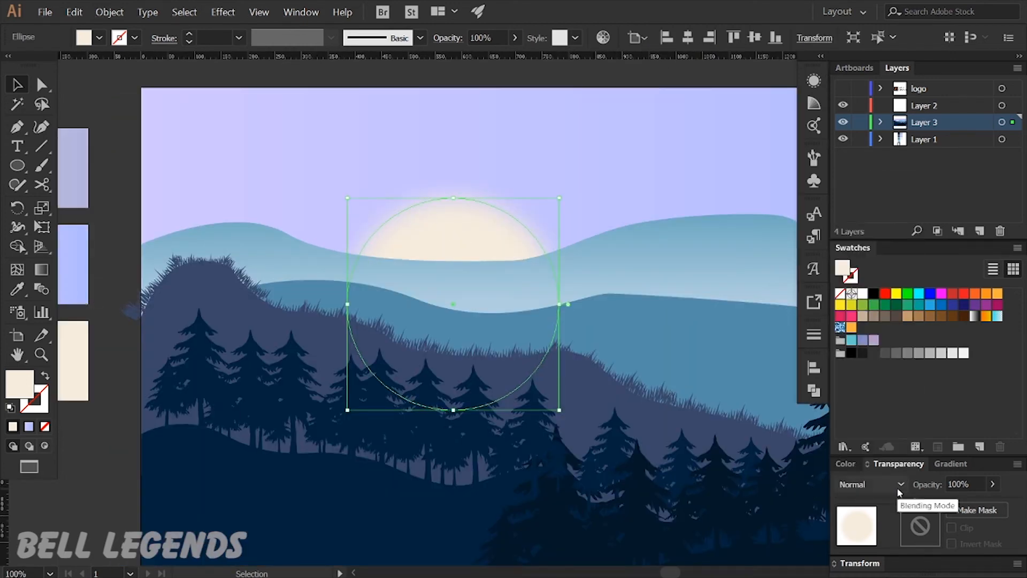
{"action": "left_click", "coordinate": [901, 483]}
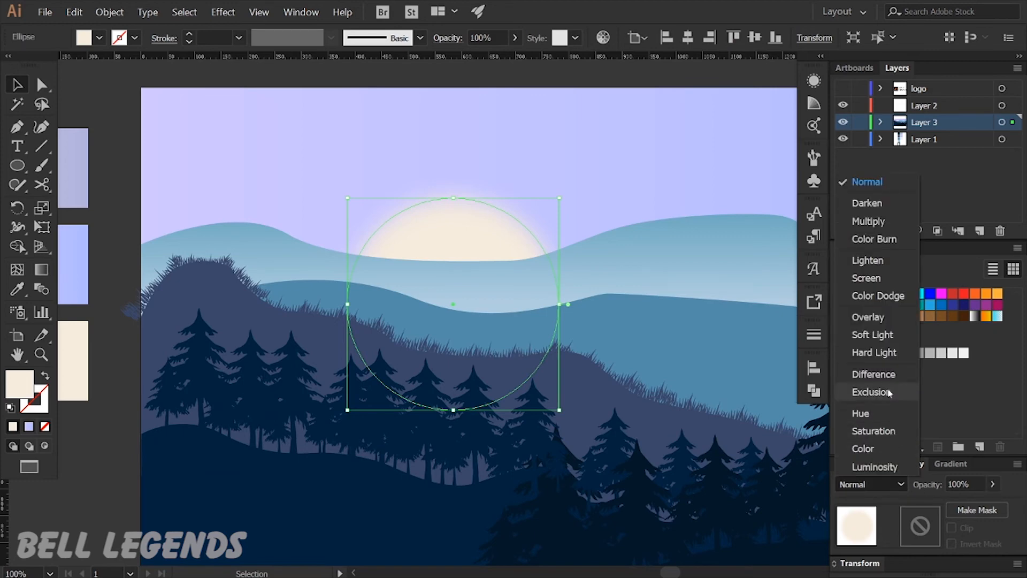
{"action": "left_click", "coordinate": [874, 352]}
{"action": "scroll", "coordinate": [442, 239], "scroll_direction": "down", "scroll_amount": 2}
{"action": "left_click", "coordinate": [246, 116]}
Step: Duplicate the sun in place and scale the copy up around its centre as a larger halo
{"action": "scroll", "coordinate": [321, 131], "scroll_direction": "up", "scroll_amount": 2}
{"action": "left_click", "coordinate": [558, 321]}
{"action": "mouse_move", "coordinate": [562, 317]}
{"action": "left_mouse_down"}
{"action": "mouse_move", "coordinate": [550, 330]}
{"action": "mouse_move", "coordinate": [557, 348]}
{"action": "mouse_move", "coordinate": [558, 319]}
{"action": "left_mouse_up"}
{"action": "left_click_drag", "start_coordinate": [556, 282], "coordinate": [555, 238]}
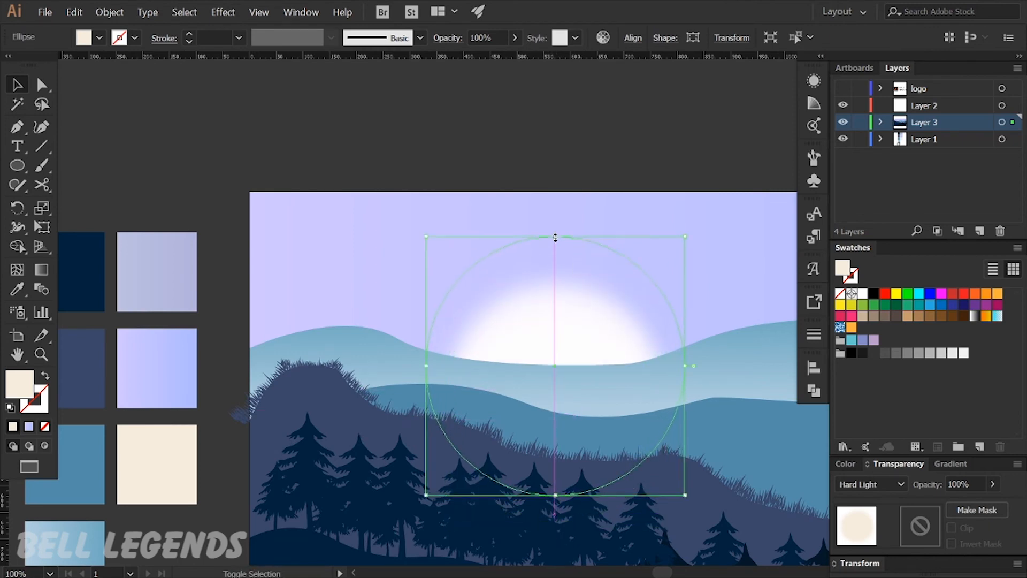
{"action": "key", "text": "a"}
{"action": "key", "text": "v"}
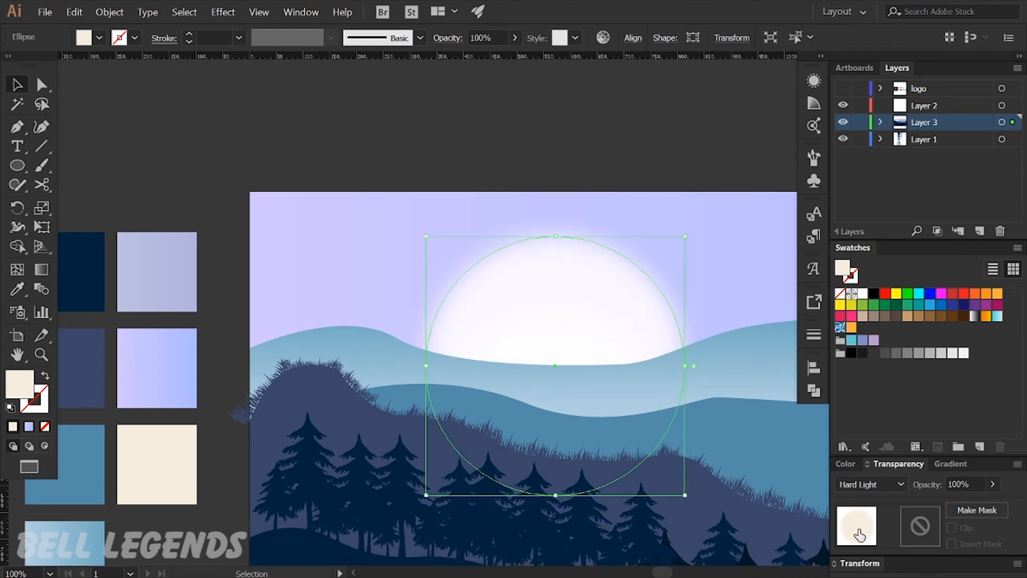
Step: Change the halo circle's fill to pink, f769d9
{"action": "double_click", "coordinate": [20, 388]}
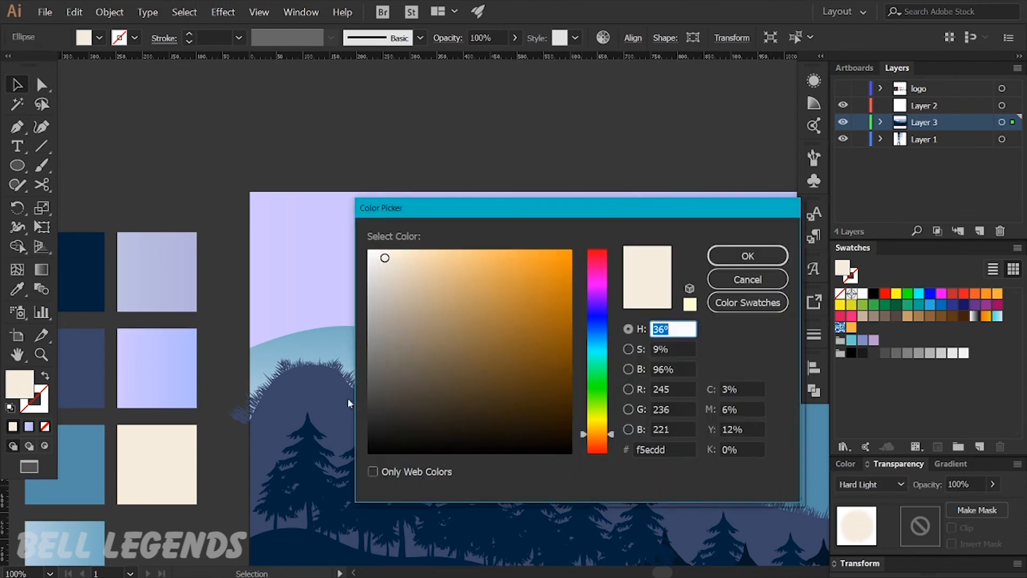
{"action": "left_click_drag", "start_coordinate": [613, 428], "coordinate": [620, 275]}
{"action": "left_click_drag", "start_coordinate": [527, 253], "coordinate": [486, 257]}
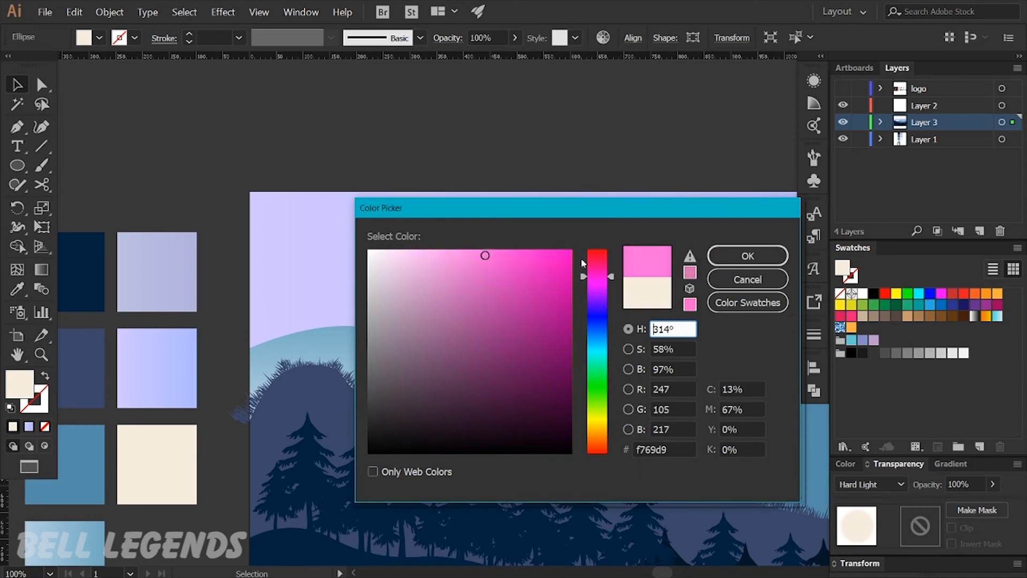
{"action": "left_click", "coordinate": [738, 259]}
{"action": "left_click", "coordinate": [525, 129]}
{"action": "left_click_drag", "start_coordinate": [546, 125], "coordinate": [357, 80]}
{"action": "scroll", "coordinate": [305, 142], "scroll_direction": "down", "scroll_amount": 3}
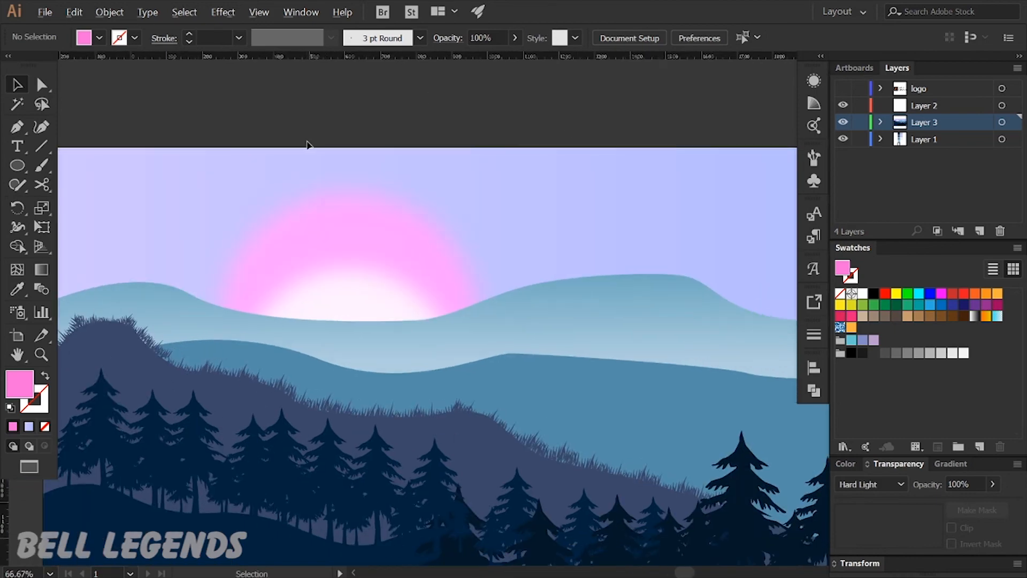
{"action": "scroll", "coordinate": [282, 150], "scroll_direction": "up", "scroll_amount": 2}
Step: Set the pink halo's blending mode to Soft Light
{"action": "left_click", "coordinate": [358, 202]}
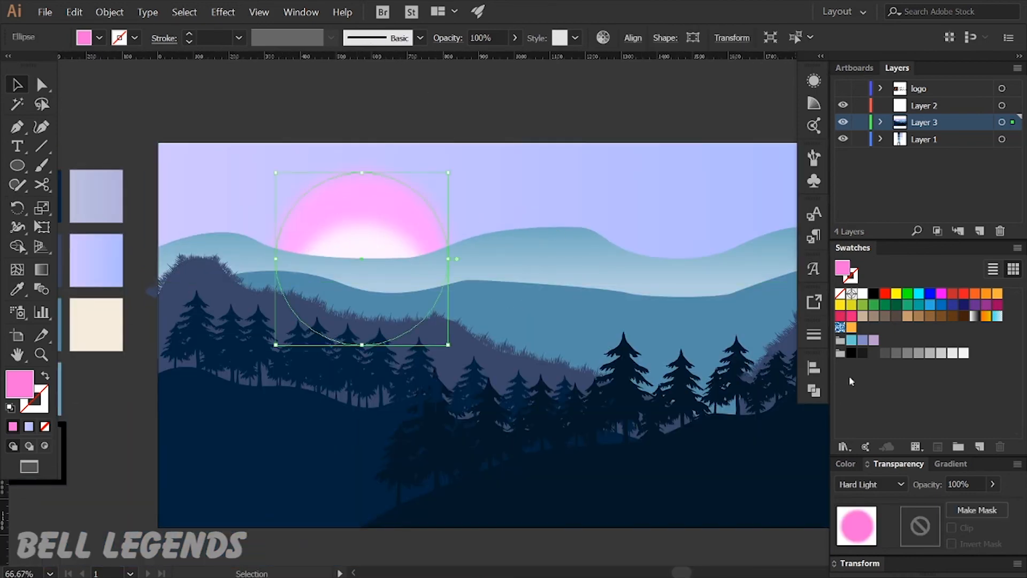
{"action": "left_click", "coordinate": [900, 484]}
{"action": "left_click", "coordinate": [899, 341]}
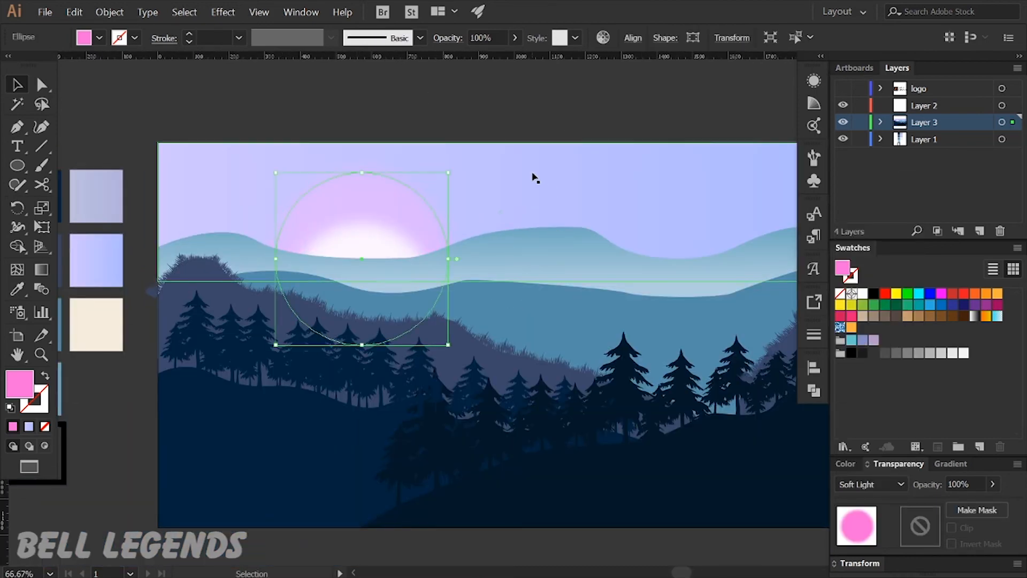
{"action": "left_click", "coordinate": [464, 113]}
Step: Enlarge the pink halo further and shift it slightly down so it spreads around the sun
{"action": "left_click", "coordinate": [357, 192]}
{"action": "left_click_drag", "start_coordinate": [362, 171], "coordinate": [364, 152]}
{"action": "left_click_drag", "start_coordinate": [389, 195], "coordinate": [388, 204]}
{"action": "left_click_drag", "start_coordinate": [459, 258], "coordinate": [472, 259]}
{"action": "left_click_drag", "start_coordinate": [396, 200], "coordinate": [399, 211]}
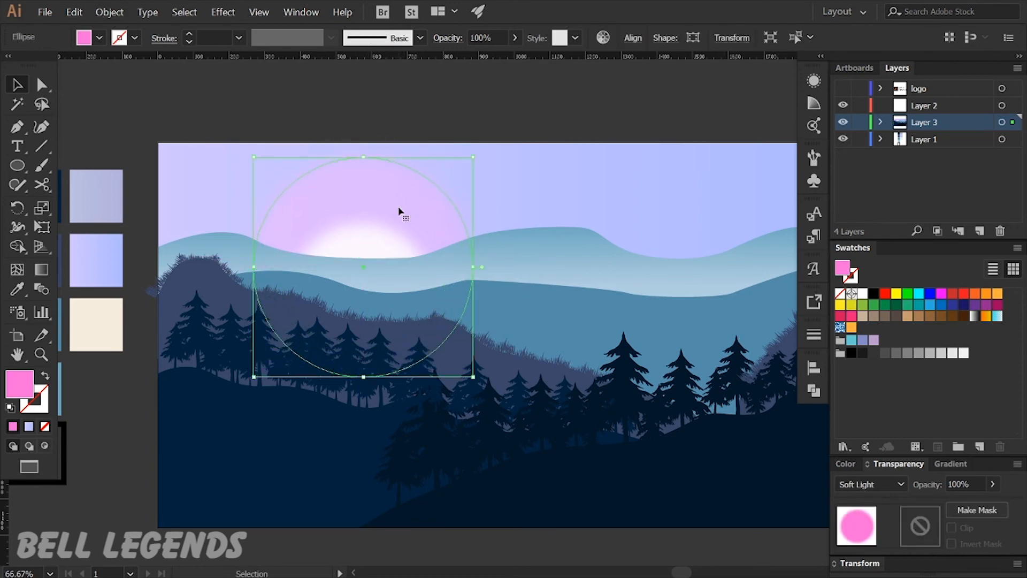
Step: Lower the pink halo's opacity to 50%
{"action": "left_click", "coordinate": [992, 484]}
{"action": "left_click_drag", "start_coordinate": [991, 505], "coordinate": [962, 508]}
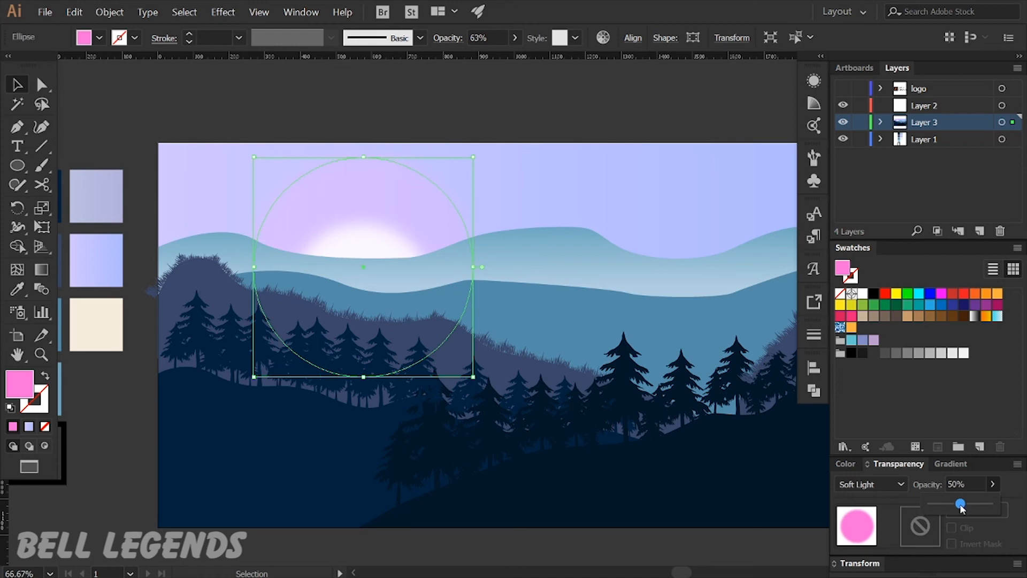
{"action": "scroll", "coordinate": [525, 115], "scroll_direction": "down", "scroll_amount": 2}
{"action": "left_click", "coordinate": [510, 108]}
{"action": "left_click_drag", "start_coordinate": [510, 108], "coordinate": [471, 204]}
Step: Shift the start colour of the sky rectangle's linear gradient to lilac, d4aeff
{"action": "left_click", "coordinate": [566, 265]}
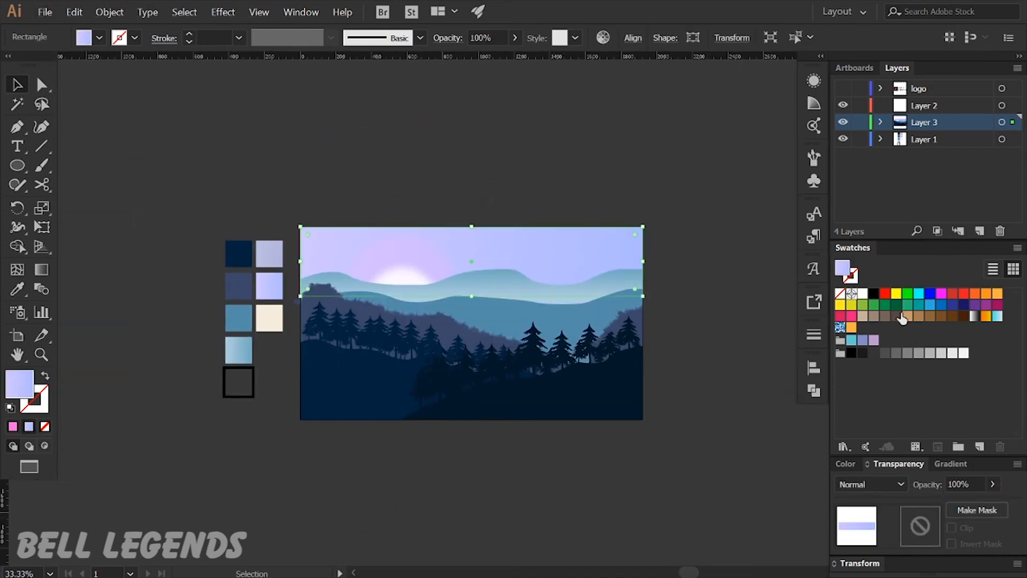
{"action": "left_click", "coordinate": [951, 463]}
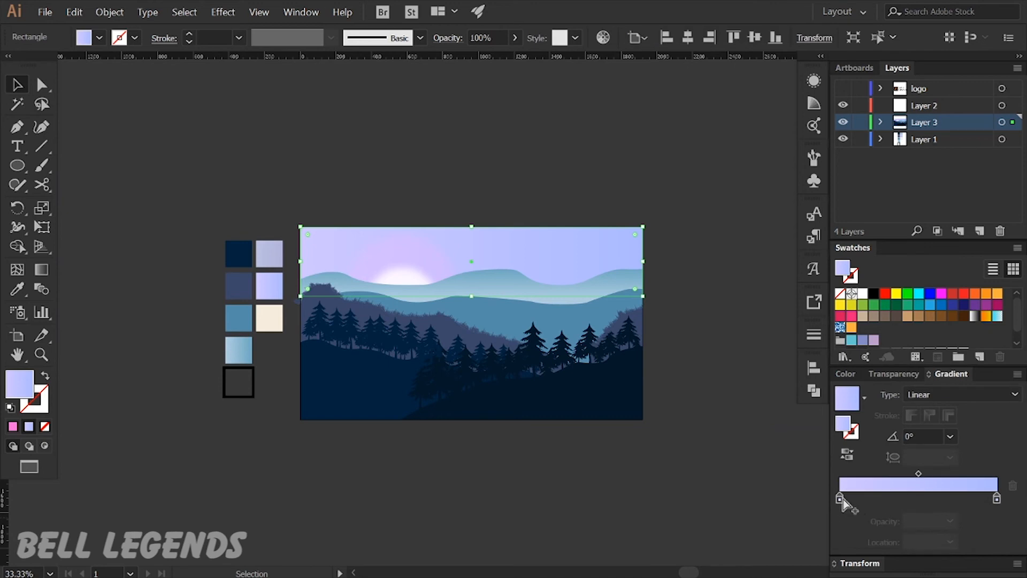
{"action": "left_click", "coordinate": [997, 499]}
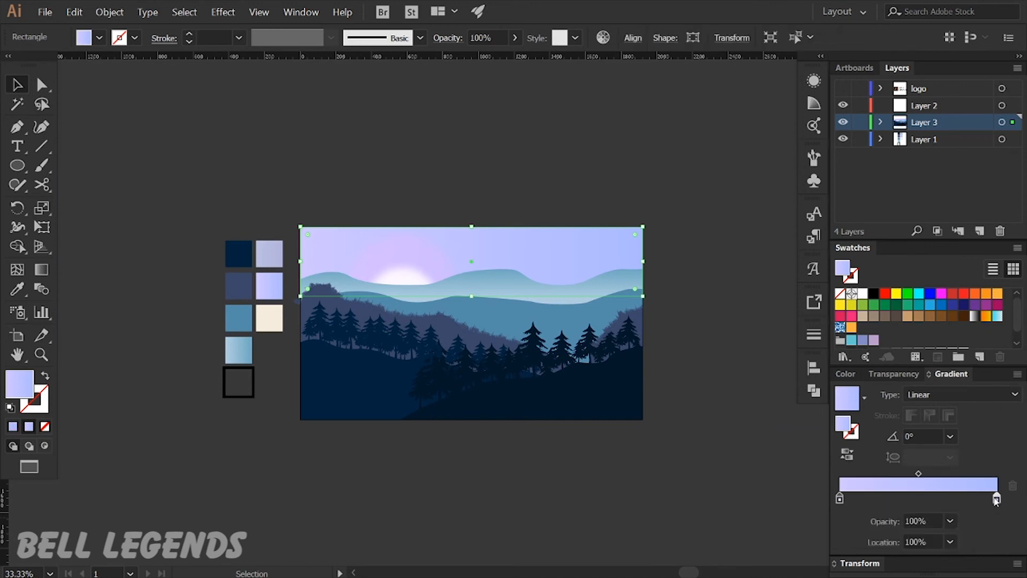
{"action": "double_click", "coordinate": [840, 499]}
{"action": "left_click_drag", "start_coordinate": [929, 380], "coordinate": [919, 379]}
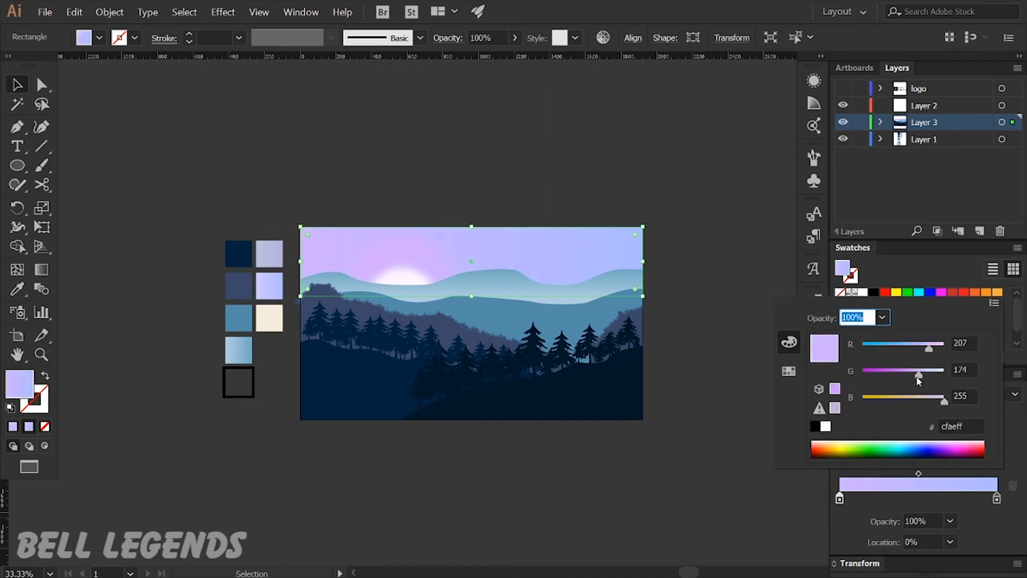
{"action": "left_click_drag", "start_coordinate": [932, 348], "coordinate": [933, 349]}
{"action": "left_click", "coordinate": [735, 531]}
Step: Change the end colour of the sky gradient to b9b9ff
{"action": "double_click", "coordinate": [997, 498]}
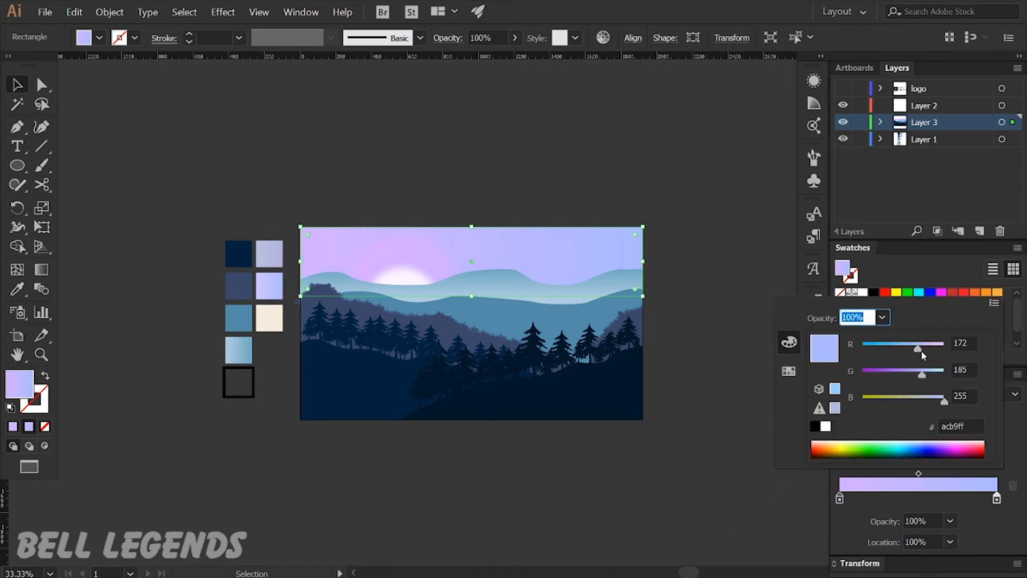
{"action": "left_click_drag", "start_coordinate": [922, 353], "coordinate": [925, 350]}
{"action": "left_click", "coordinate": [688, 323]}
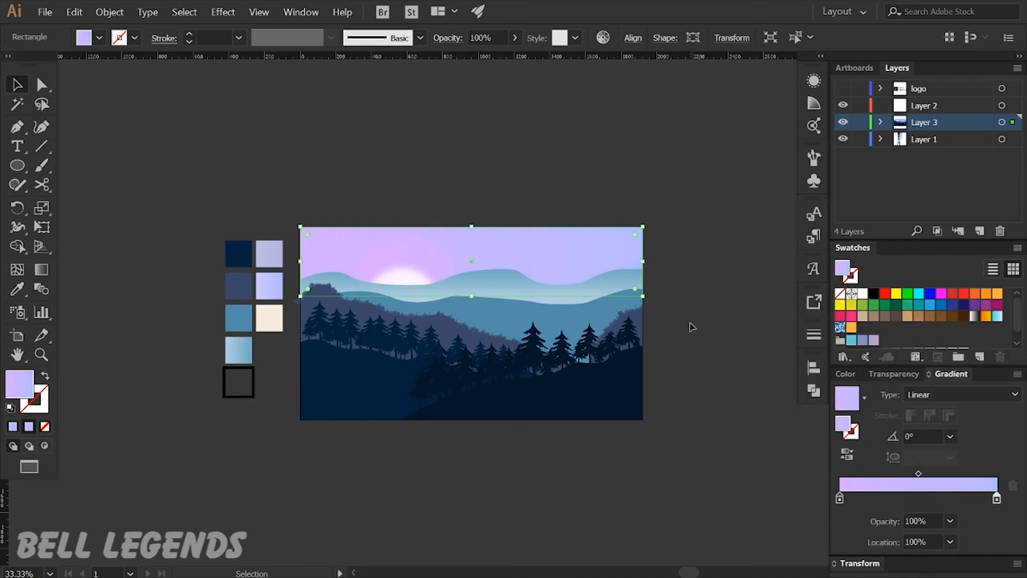
{"action": "left_click", "coordinate": [690, 323]}
Step: Recolour the sky gradient's start stop to a deeper violet, b4a1ff
{"action": "scroll", "coordinate": [378, 242], "scroll_direction": "up", "scroll_amount": 2}
{"action": "left_click", "coordinate": [275, 243]}
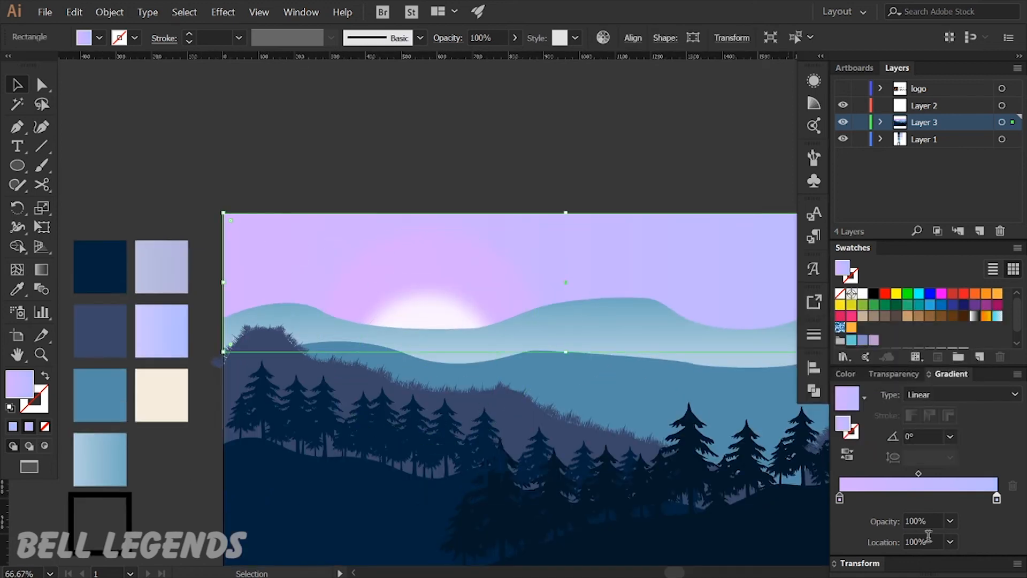
{"action": "double_click", "coordinate": [840, 498]}
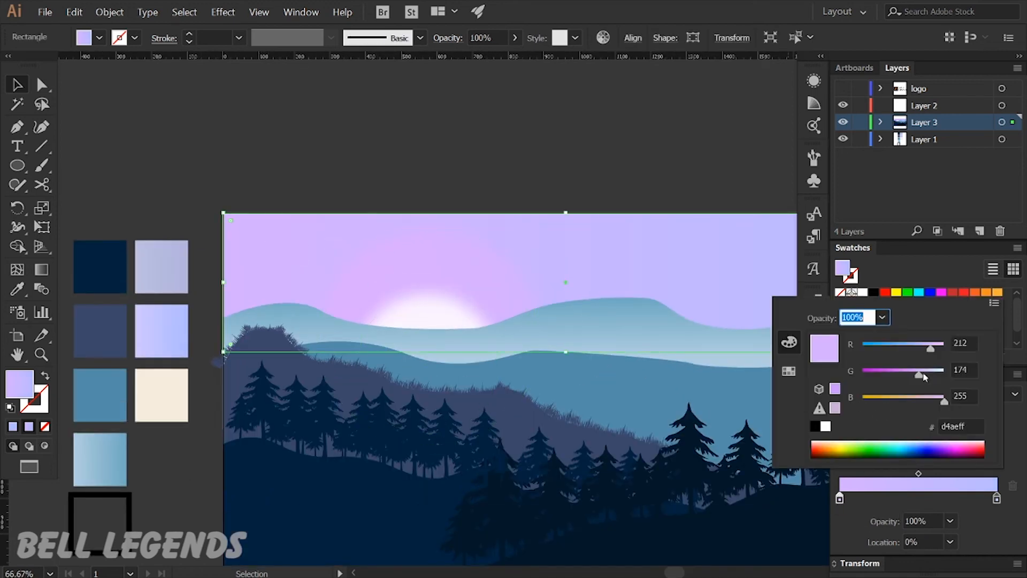
{"action": "left_click_drag", "start_coordinate": [927, 354], "coordinate": [926, 356]}
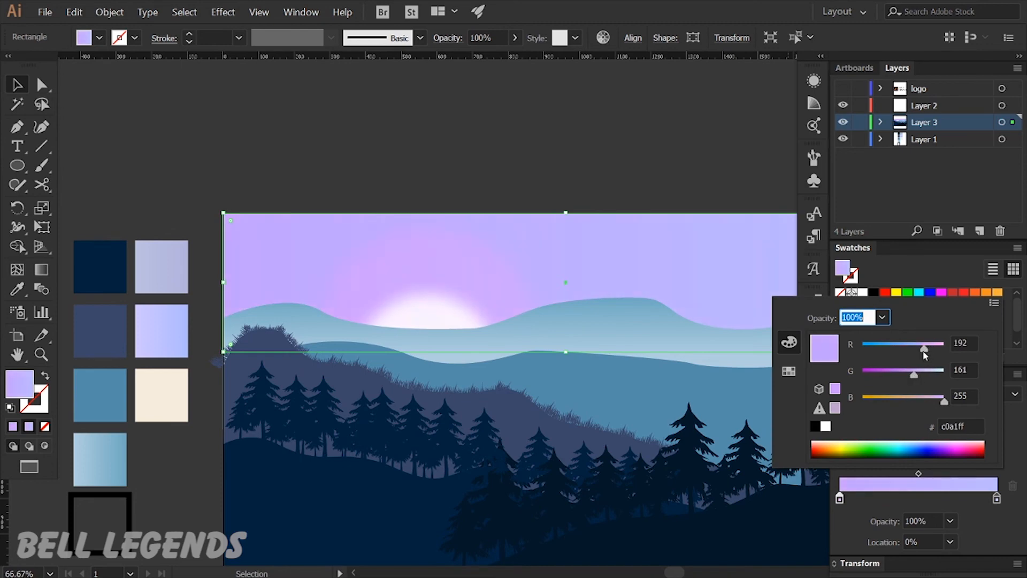
{"action": "left_click", "coordinate": [569, 163]}
{"action": "left_click", "coordinate": [568, 163]}
Step: Lower the opacity of the pink halo circle around the sun to 30%
{"action": "left_click", "coordinate": [537, 319]}
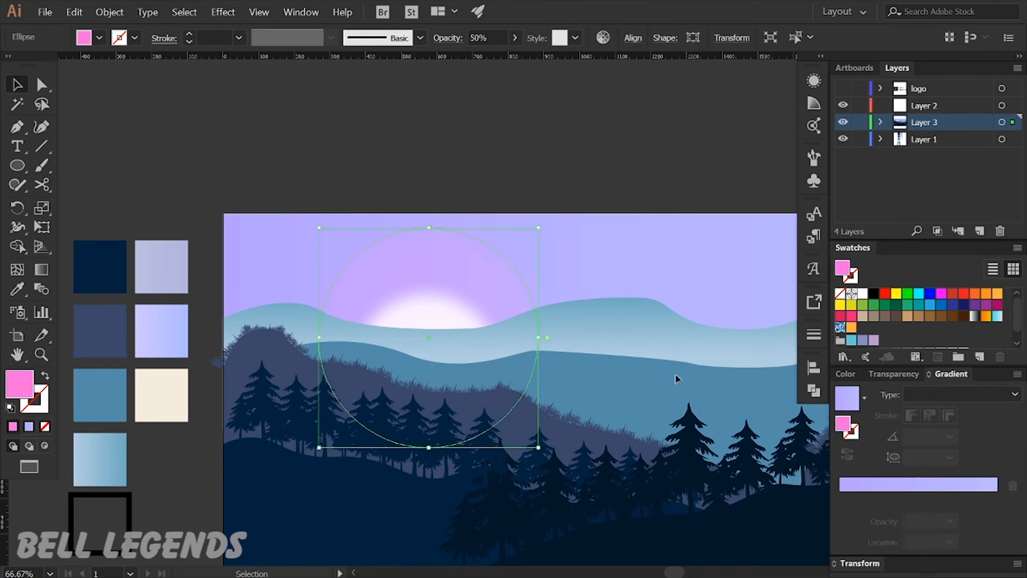
{"action": "left_click", "coordinate": [902, 375]}
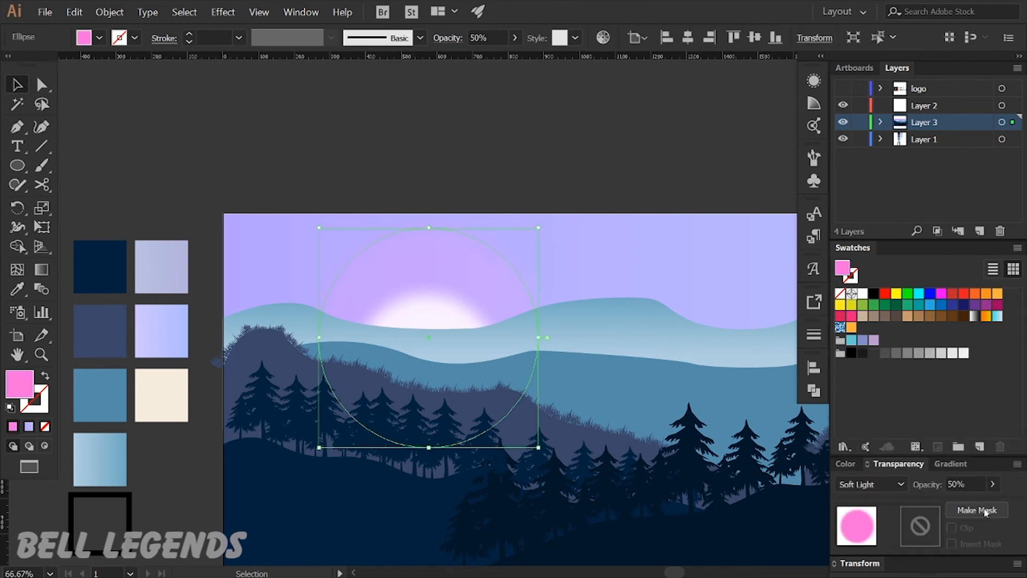
{"action": "left_click", "coordinate": [992, 484]}
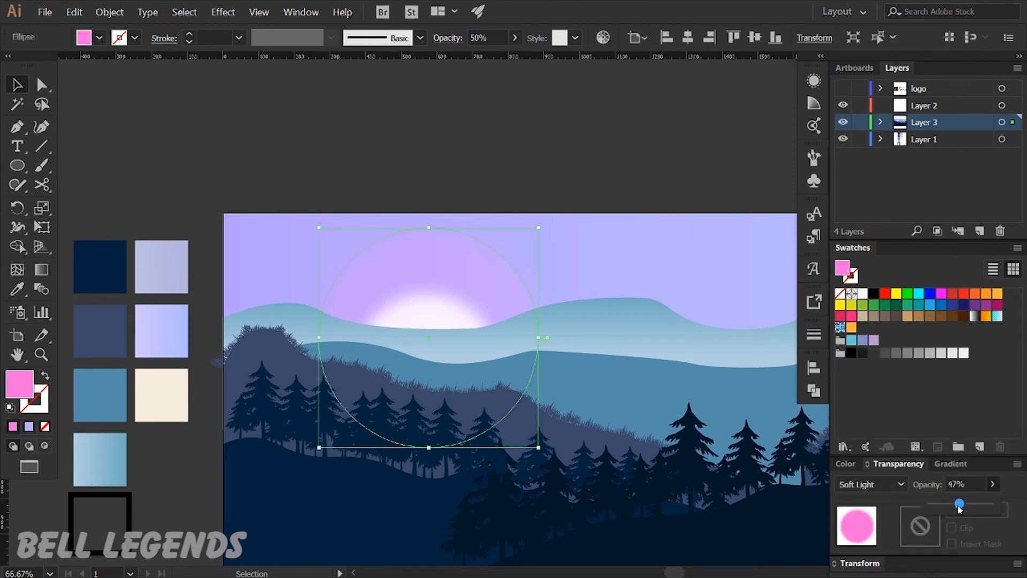
{"action": "left_click_drag", "start_coordinate": [961, 510], "coordinate": [952, 506]}
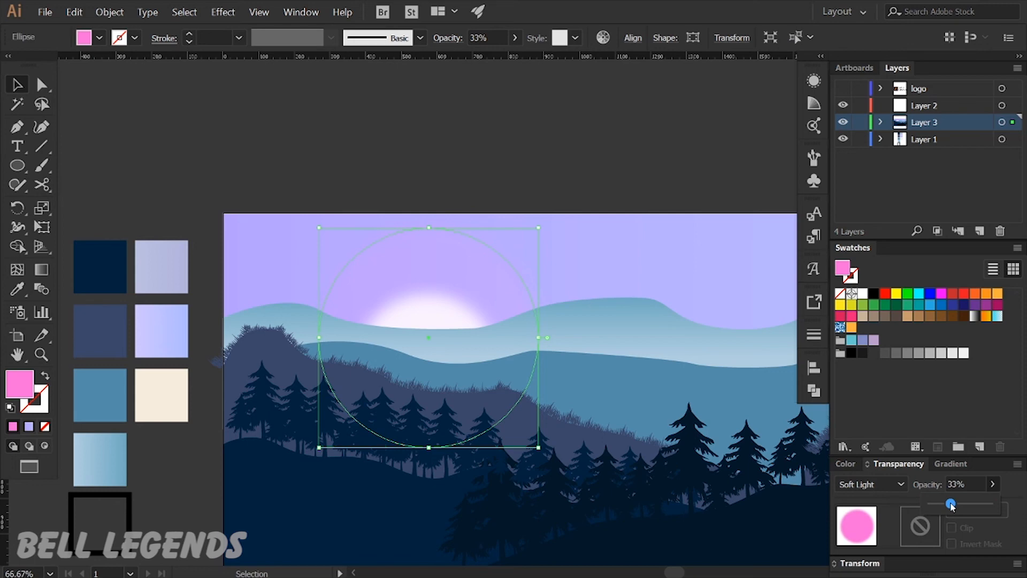
{"action": "scroll", "coordinate": [610, 184], "scroll_direction": "down", "scroll_amount": 1}
{"action": "left_click", "coordinate": [596, 156]}
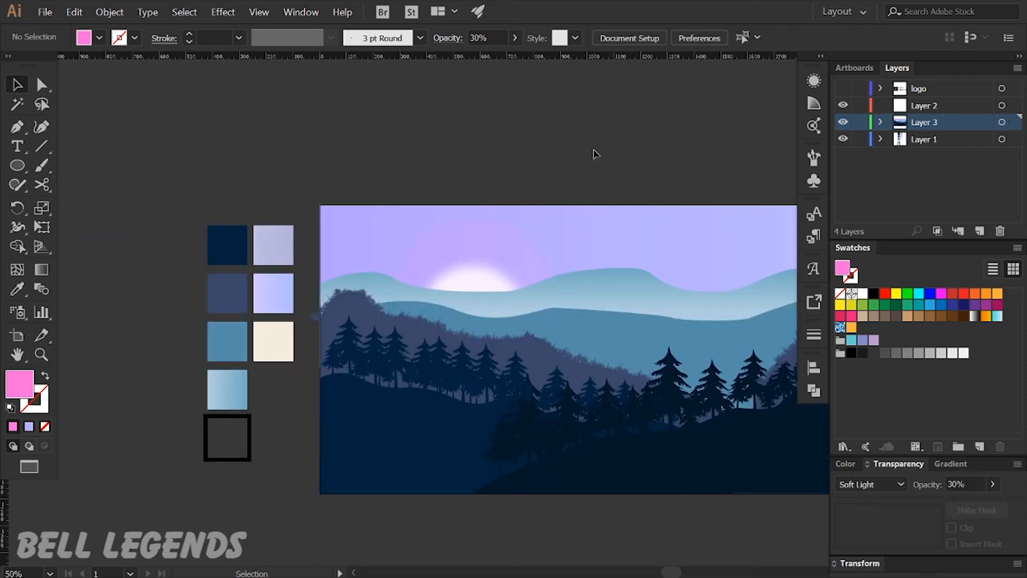
Step: Reduce the cream sun circle's opacity to 74%
{"action": "left_click", "coordinate": [484, 298]}
{"action": "left_click", "coordinate": [993, 485]}
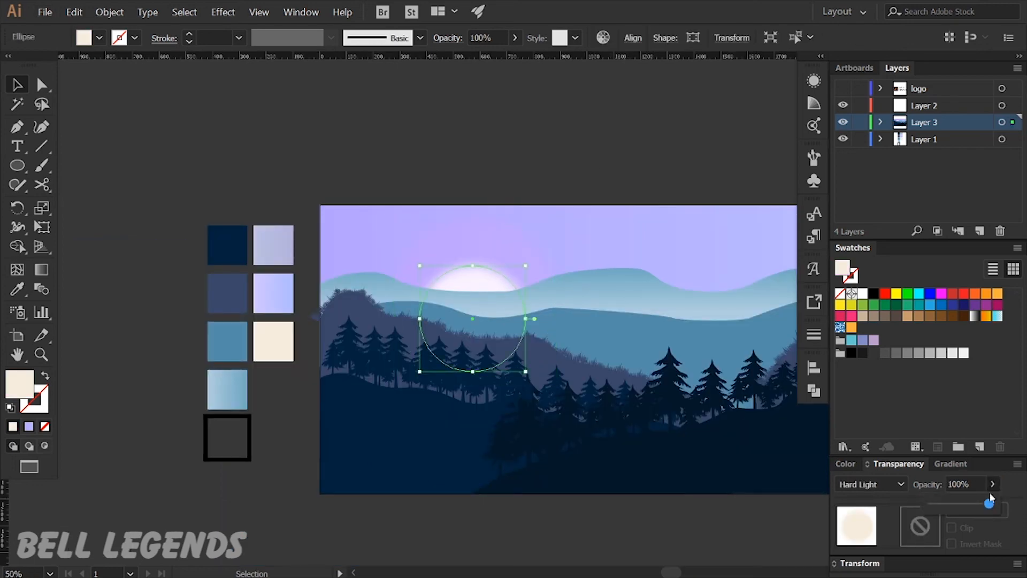
{"action": "left_click_drag", "start_coordinate": [982, 508], "coordinate": [978, 510]}
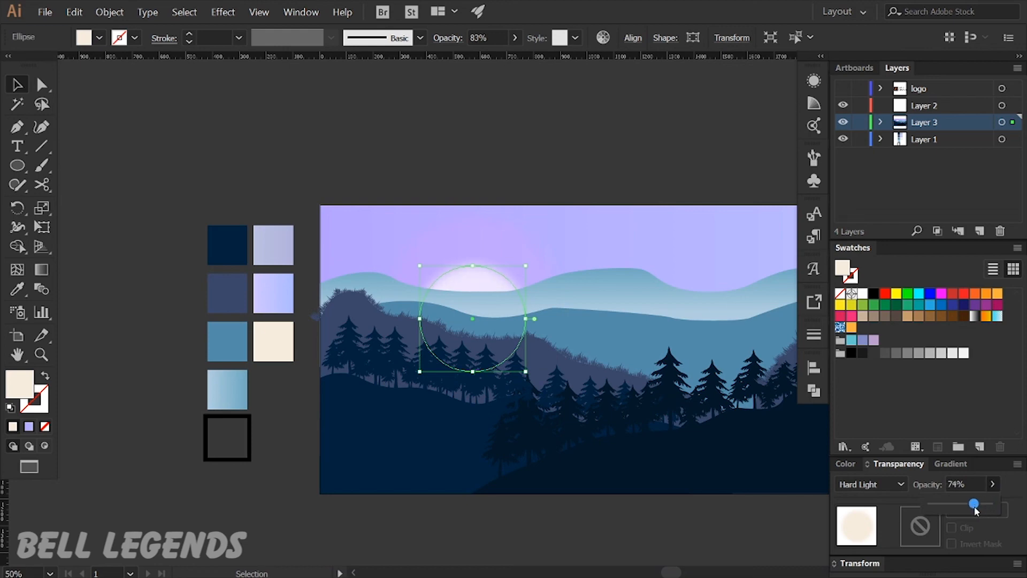
{"action": "left_click", "coordinate": [585, 160]}
Step: Move the sun slightly up so more of it rises above the pale back hills
{"action": "scroll", "coordinate": [456, 186], "scroll_direction": "up", "scroll_amount": 1}
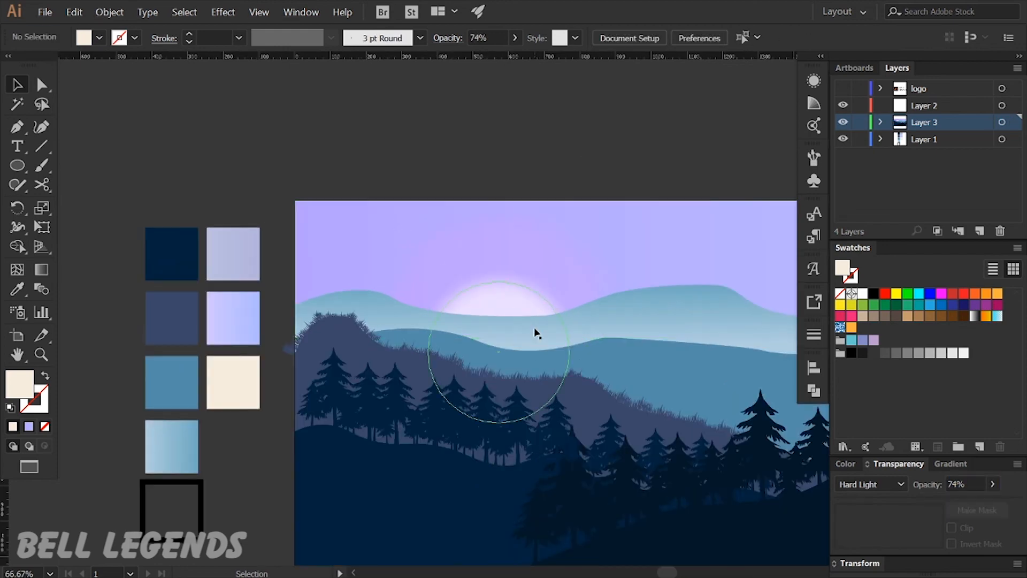
{"action": "left_click", "coordinate": [510, 284]}
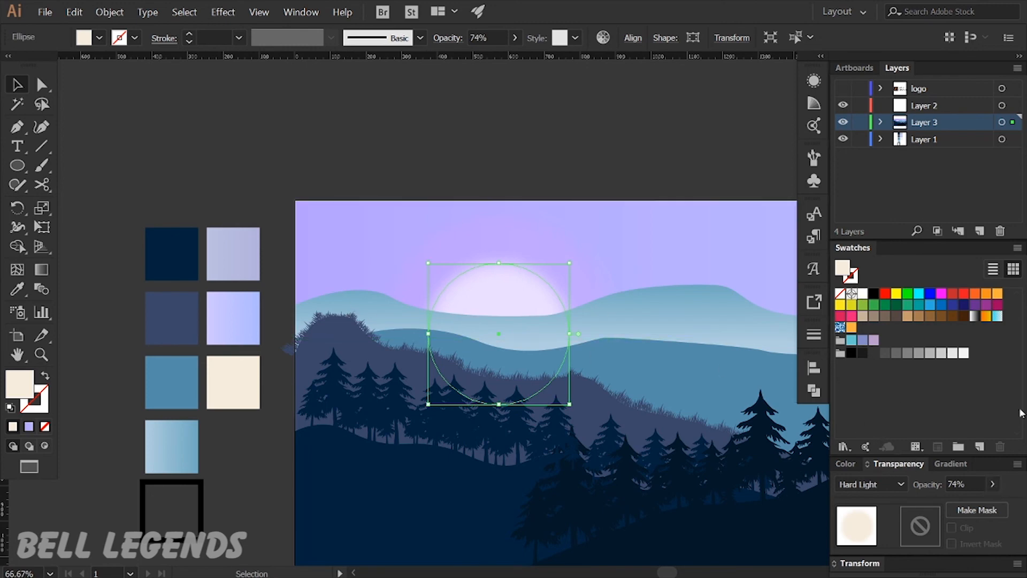
{"action": "left_click", "coordinate": [327, 137]}
Step: Try the Soft Light blending mode on the sun and switch it to Lighten
{"action": "scroll", "coordinate": [328, 133], "scroll_direction": "down", "scroll_amount": 2}
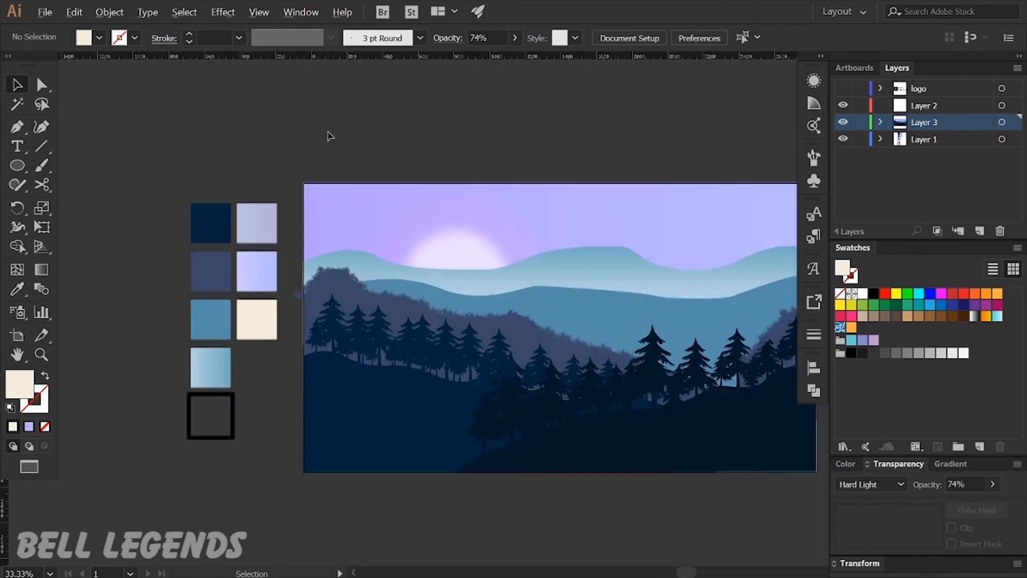
{"action": "left_click", "coordinate": [419, 210]}
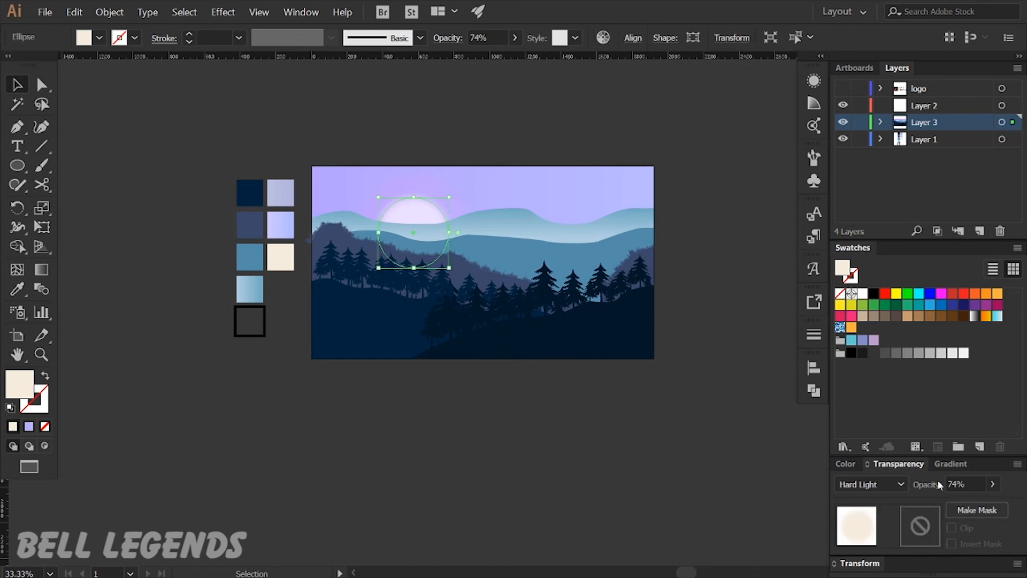
{"action": "left_click", "coordinate": [903, 483]}
{"action": "left_click", "coordinate": [871, 334]}
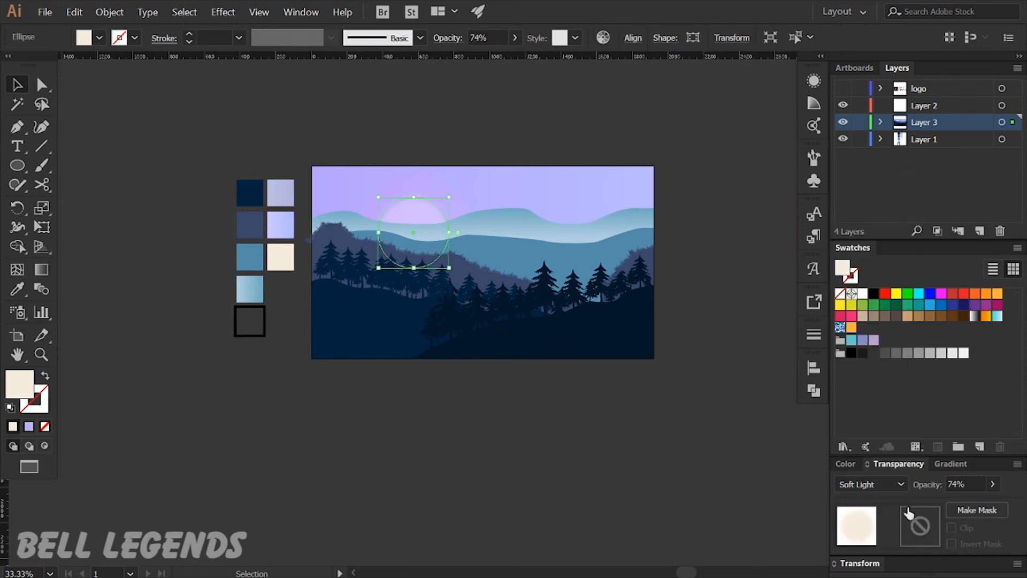
{"action": "left_click", "coordinate": [900, 484]}
{"action": "left_click", "coordinate": [862, 260]}
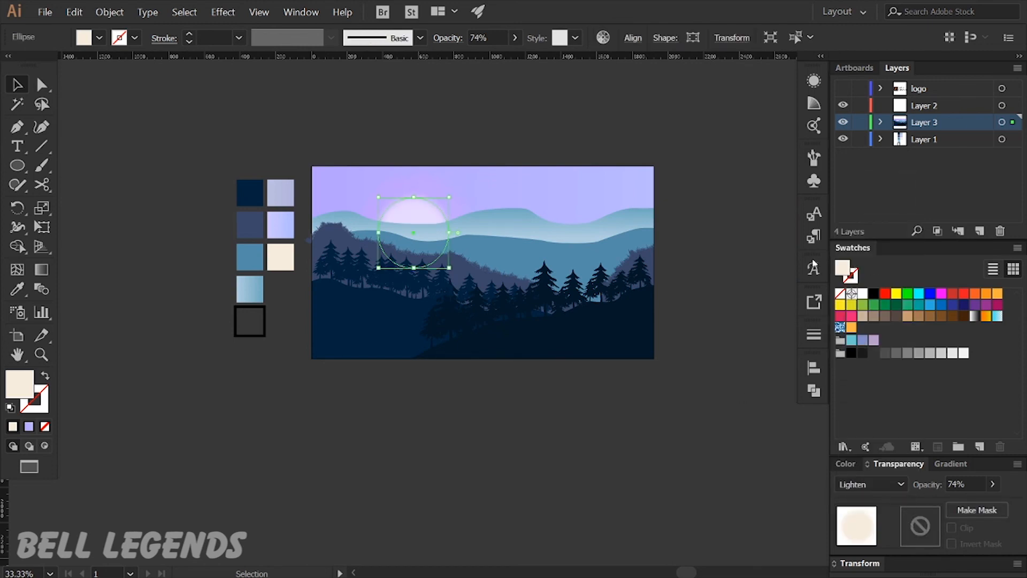
{"action": "left_click", "coordinate": [681, 266]}
Step: Lower the sun's opacity further to 65%
{"action": "scroll", "coordinate": [681, 269], "scroll_direction": "down", "scroll_amount": 2}
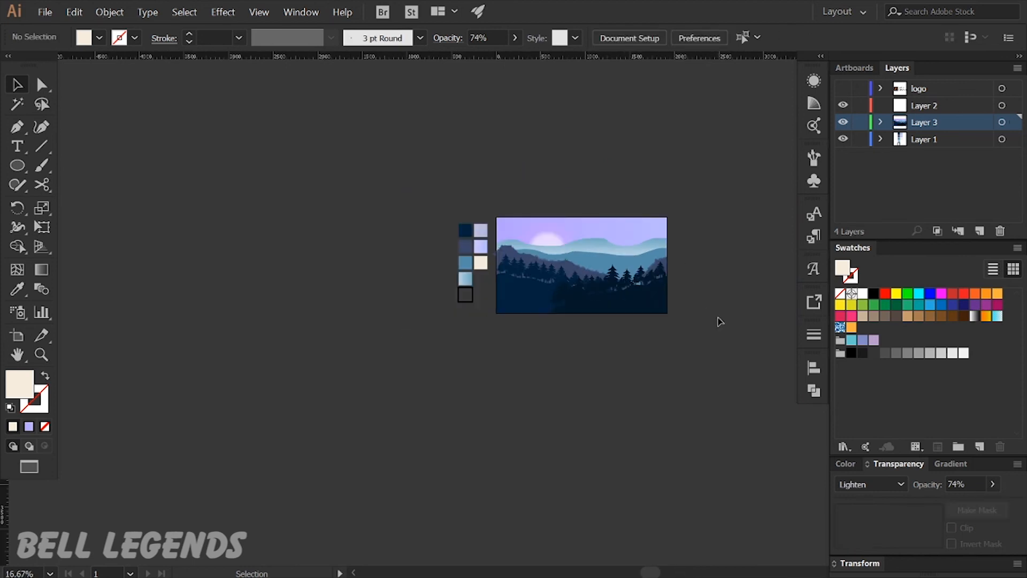
{"action": "scroll", "coordinate": [722, 300], "scroll_direction": "up", "scroll_amount": 4}
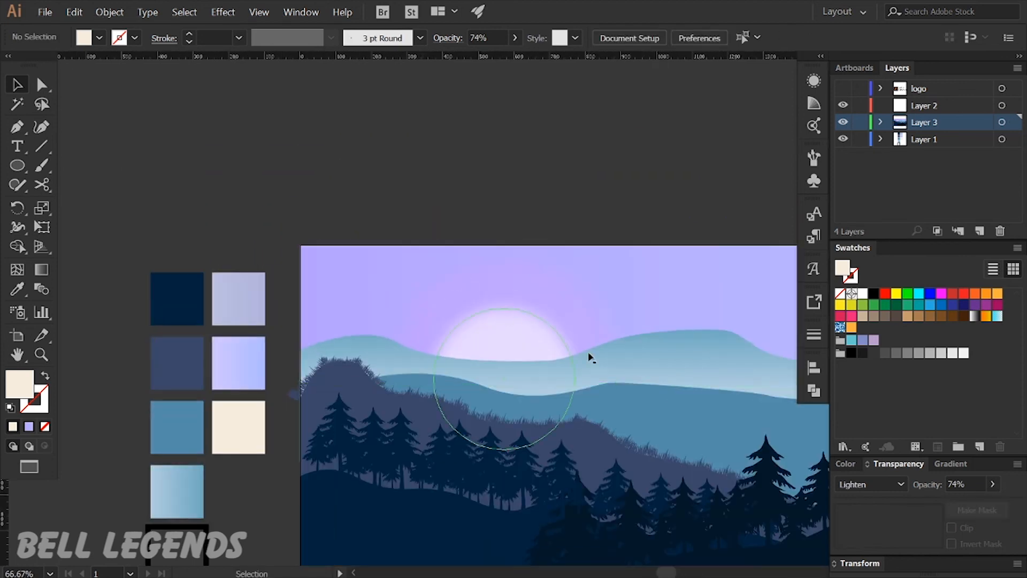
{"action": "left_click", "coordinate": [525, 354]}
{"action": "left_click", "coordinate": [993, 484]}
{"action": "left_click_drag", "start_coordinate": [973, 504], "coordinate": [966, 507]}
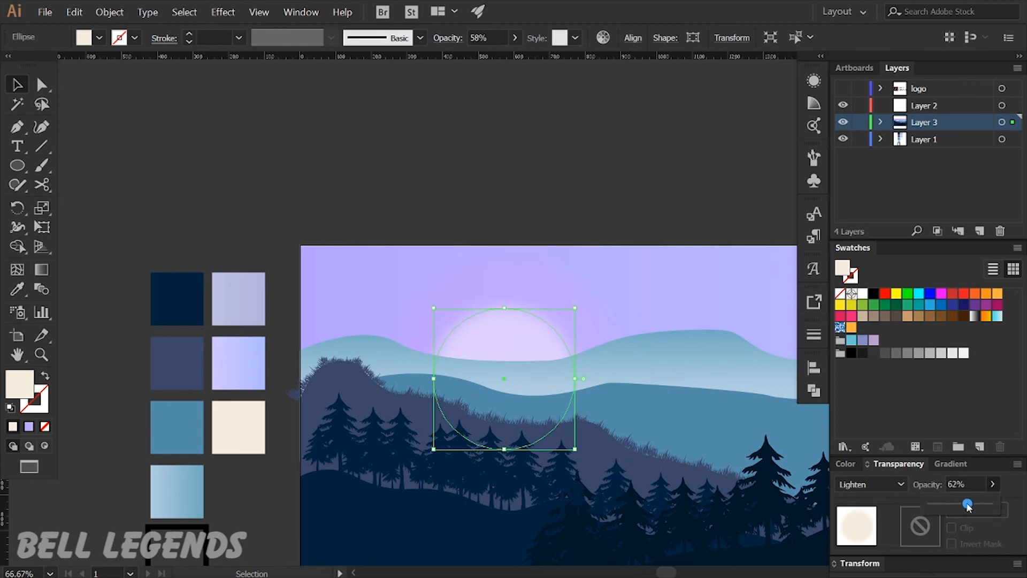
{"action": "left_click", "coordinate": [580, 223]}
Step: Set the sky gradient's start colour to red 184 and green 178, and reduce its blue value to slightly below 237
{"action": "scroll", "coordinate": [571, 184], "scroll_direction": "down", "scroll_amount": 2}
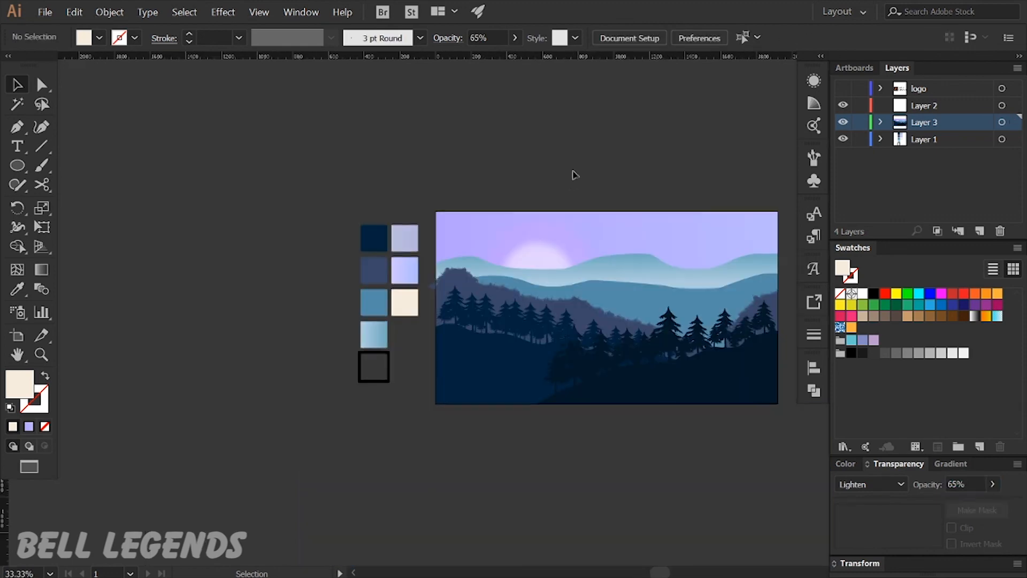
{"action": "scroll", "coordinate": [428, 129], "scroll_direction": "right", "scroll_amount": 3}
{"action": "scroll", "coordinate": [432, 128], "scroll_direction": "up", "scroll_amount": 1}
{"action": "left_click_drag", "start_coordinate": [403, 135], "coordinate": [427, 124]}
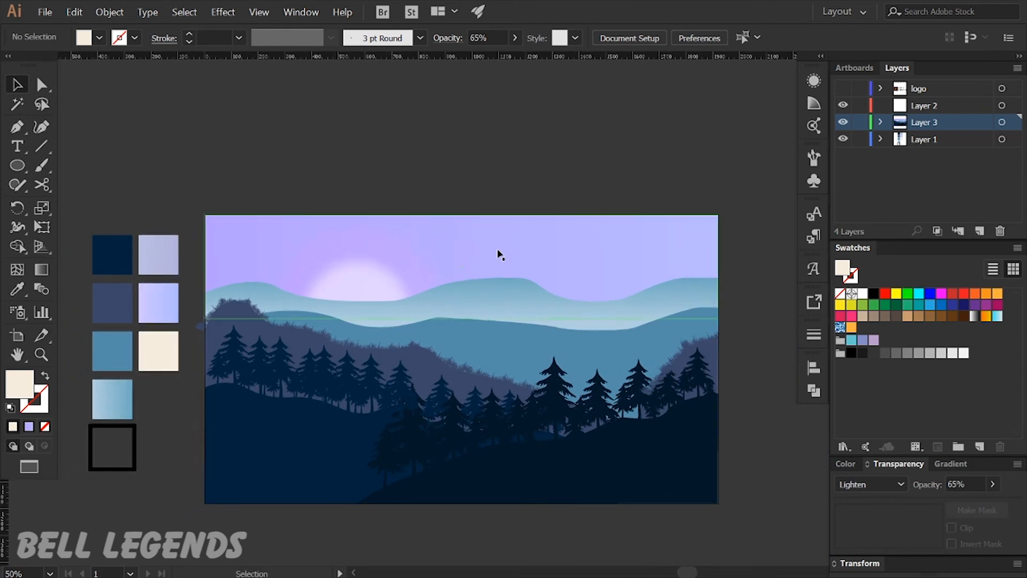
{"action": "left_click", "coordinate": [486, 249]}
{"action": "left_click", "coordinate": [950, 464]}
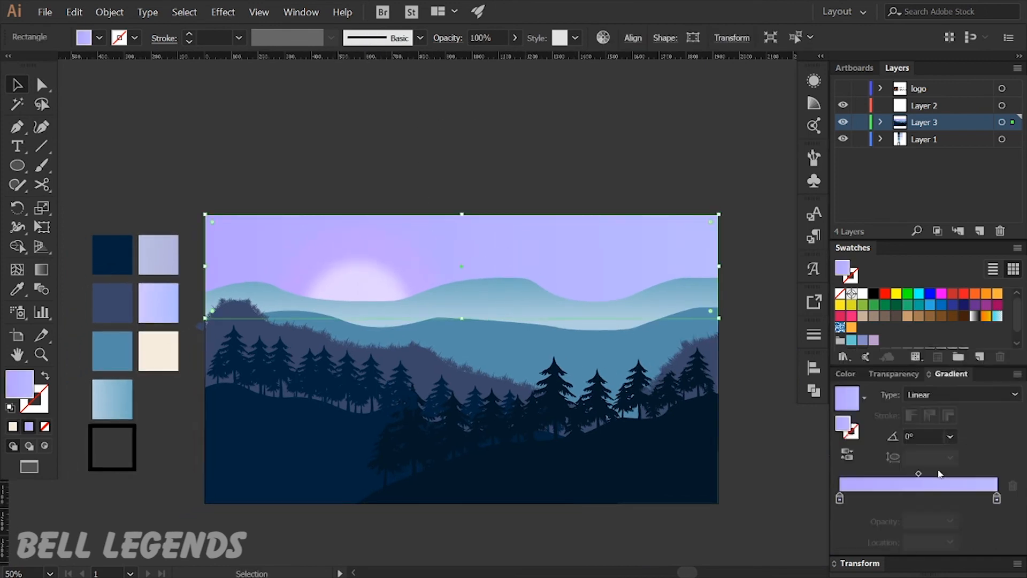
{"action": "double_click", "coordinate": [839, 499]}
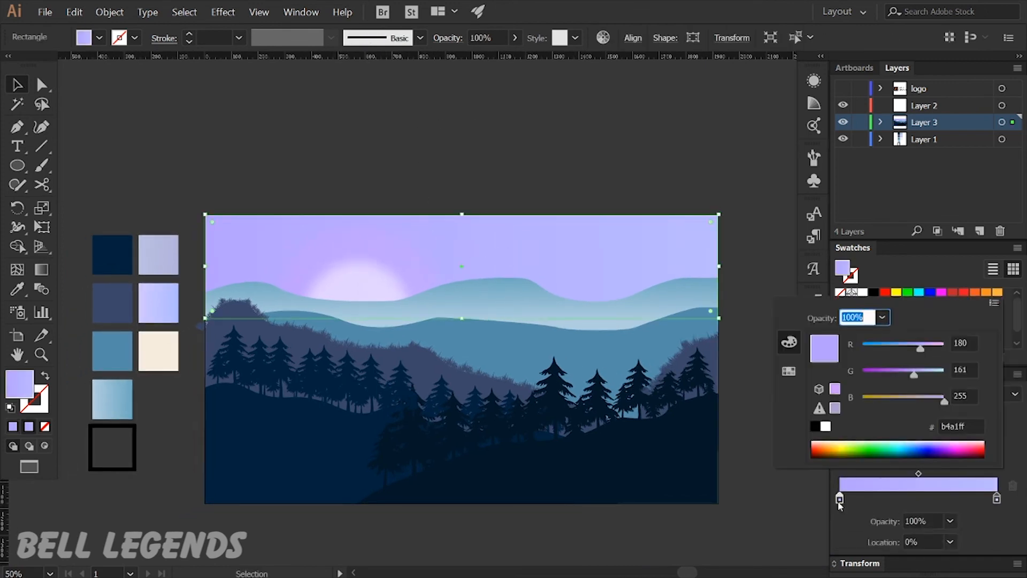
{"action": "left_click", "coordinate": [968, 342]}
{"action": "scroll", "coordinate": [969, 343], "scroll_direction": "up", "scroll_amount": 4}
{"action": "left_click", "coordinate": [969, 369]}
{"action": "scroll", "coordinate": [969, 370], "scroll_direction": "up", "scroll_amount": 11}
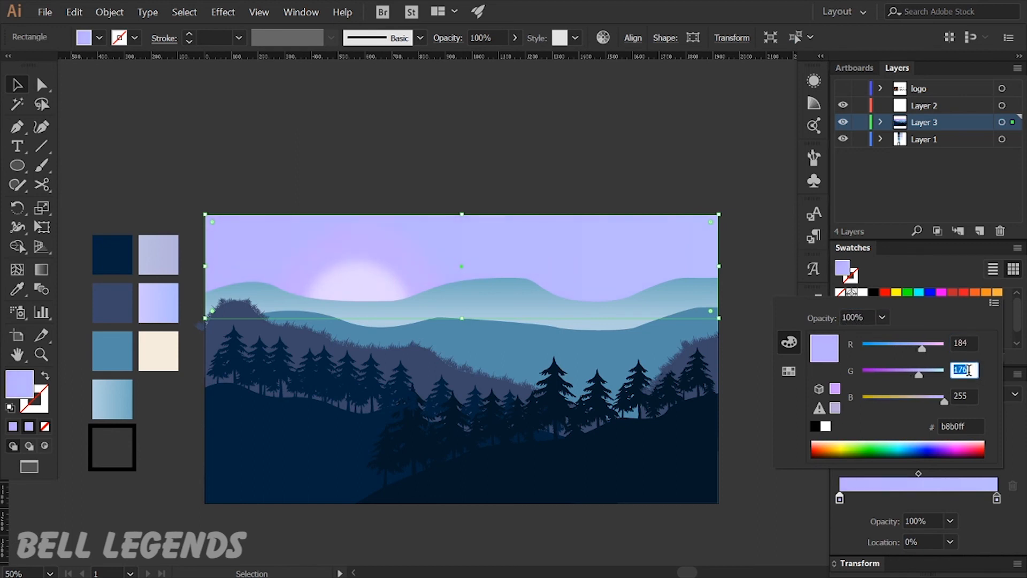
{"action": "scroll", "coordinate": [974, 398], "scroll_direction": "down", "scroll_amount": 4}
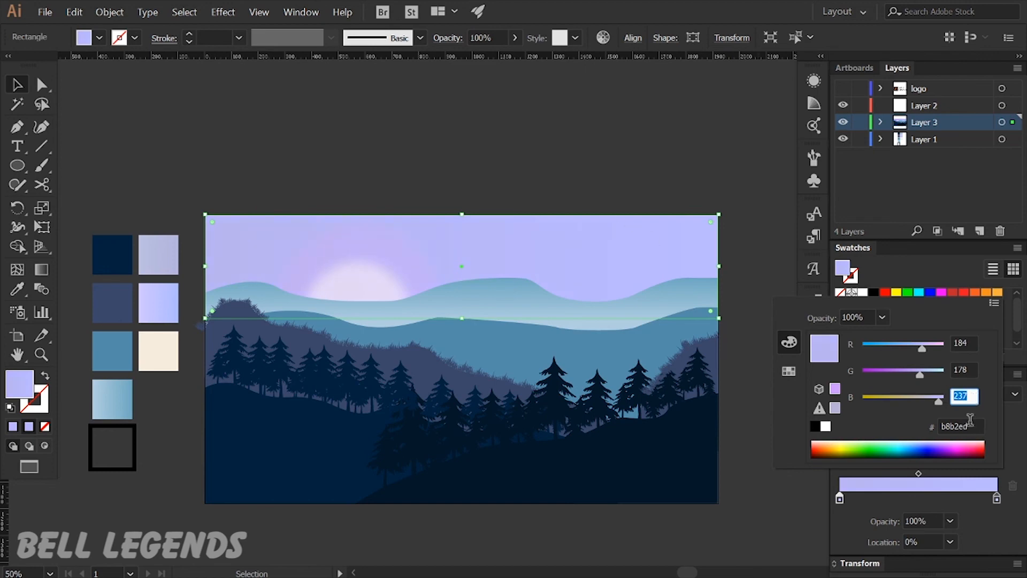
{"action": "scroll", "coordinate": [972, 397], "scroll_direction": "down", "scroll_amount": 7}
{"action": "left_click", "coordinate": [739, 207]}
Step: Set the sky gradient's end colour to aab9ff by reducing its red value to 170
{"action": "left_click", "coordinate": [689, 287]}
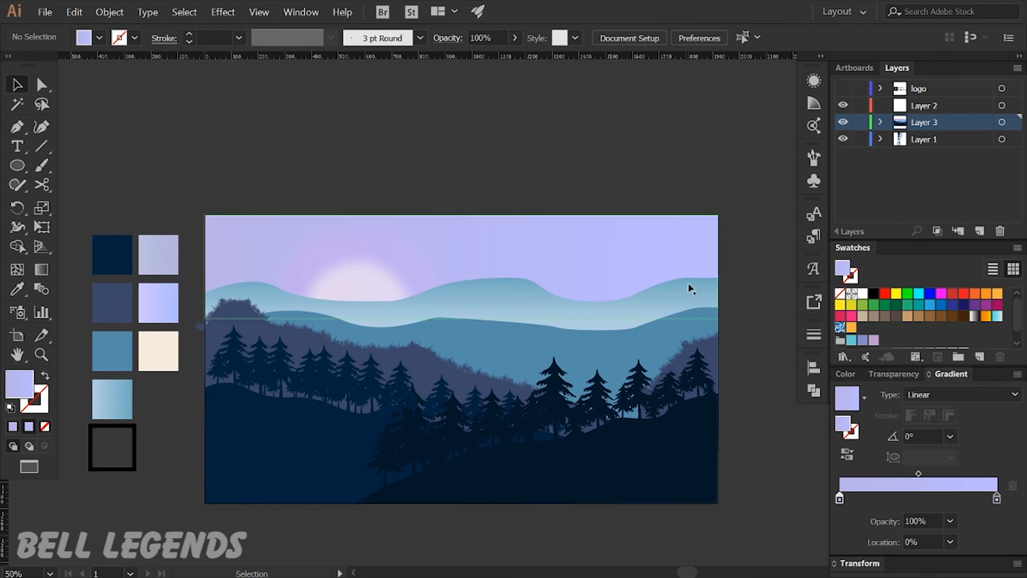
{"action": "double_click", "coordinate": [996, 498]}
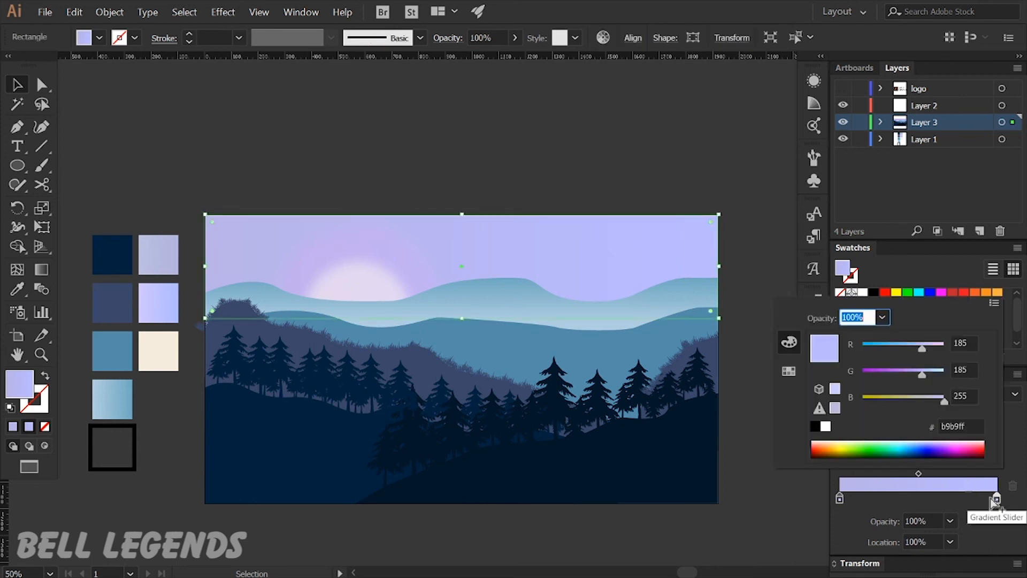
{"action": "left_click", "coordinate": [970, 370]}
{"action": "double_click", "coordinate": [970, 343]}
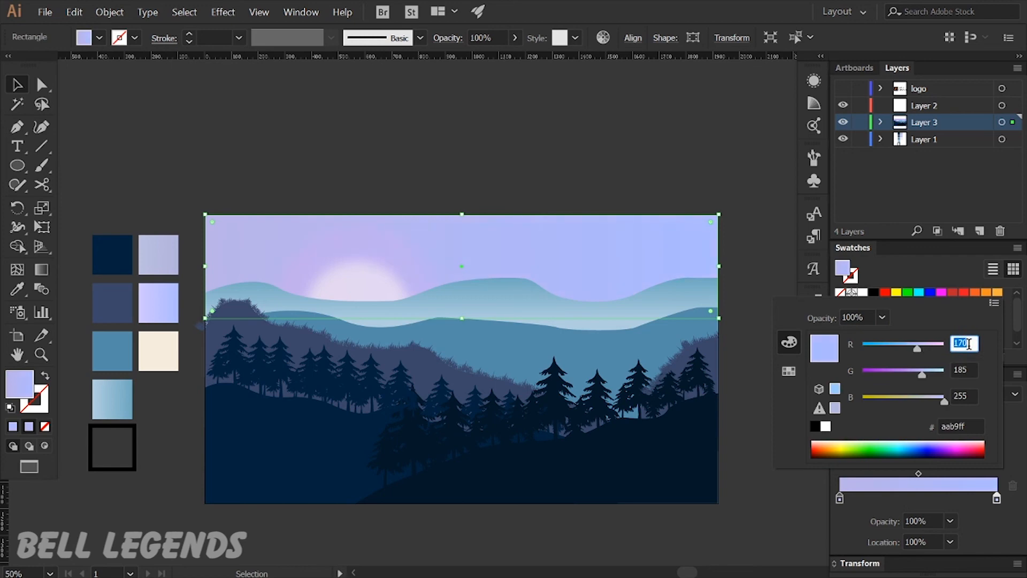
{"action": "left_click", "coordinate": [716, 205]}
Step: Change the sun circle's fill to a more saturated warm peach
{"action": "left_click", "coordinate": [367, 298]}
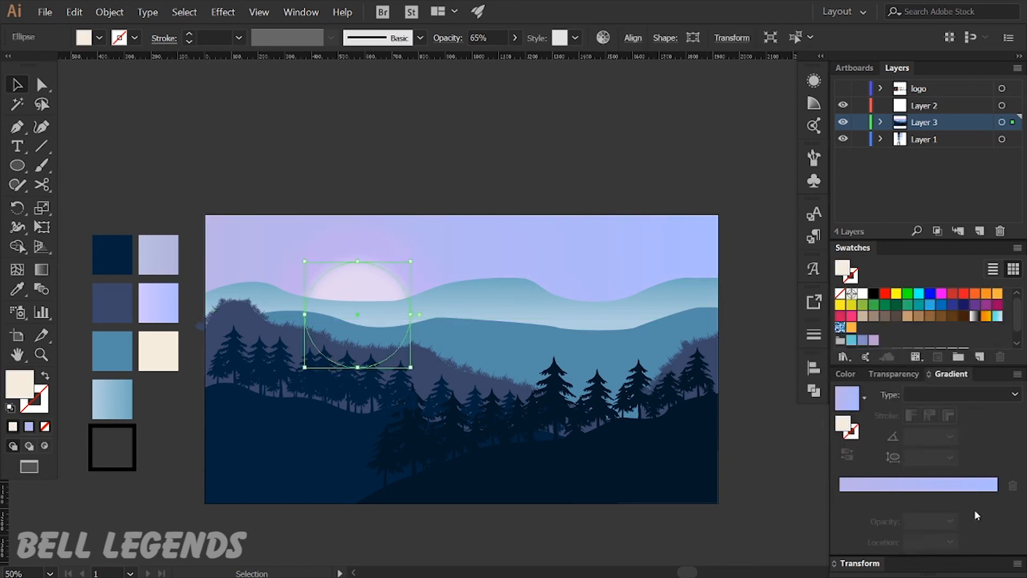
{"action": "double_click", "coordinate": [846, 427]}
{"action": "left_click_drag", "start_coordinate": [409, 261], "coordinate": [408, 257]}
{"action": "left_click", "coordinate": [726, 255]}
Step: Set the sun to 100% opacity with the Normal blending mode
{"action": "left_click", "coordinate": [894, 373]}
{"action": "left_click", "coordinate": [993, 484]}
{"action": "left_click_drag", "start_coordinate": [971, 502], "coordinate": [992, 502]}
{"action": "left_click", "coordinate": [904, 488]}
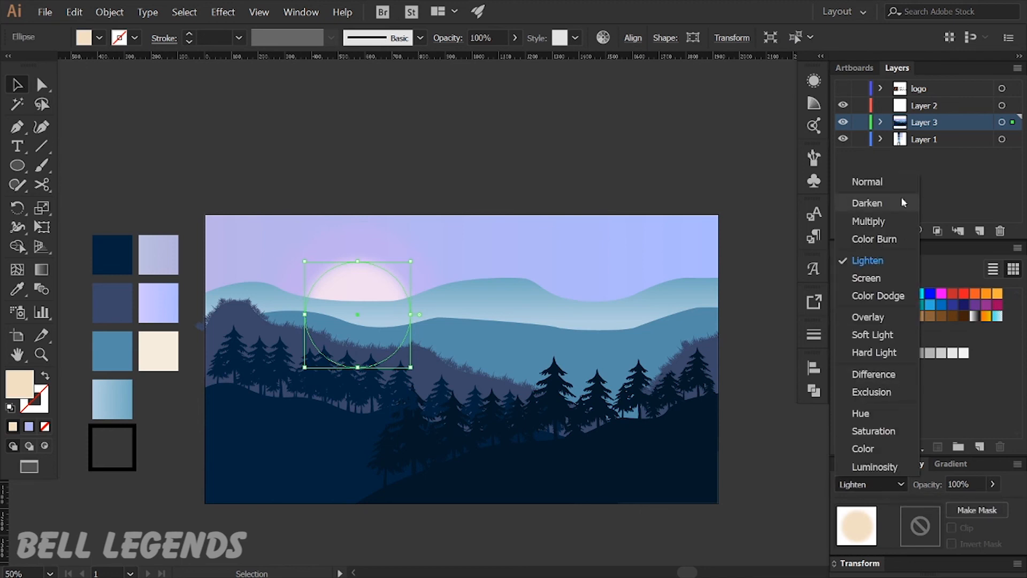
{"action": "left_click", "coordinate": [893, 182]}
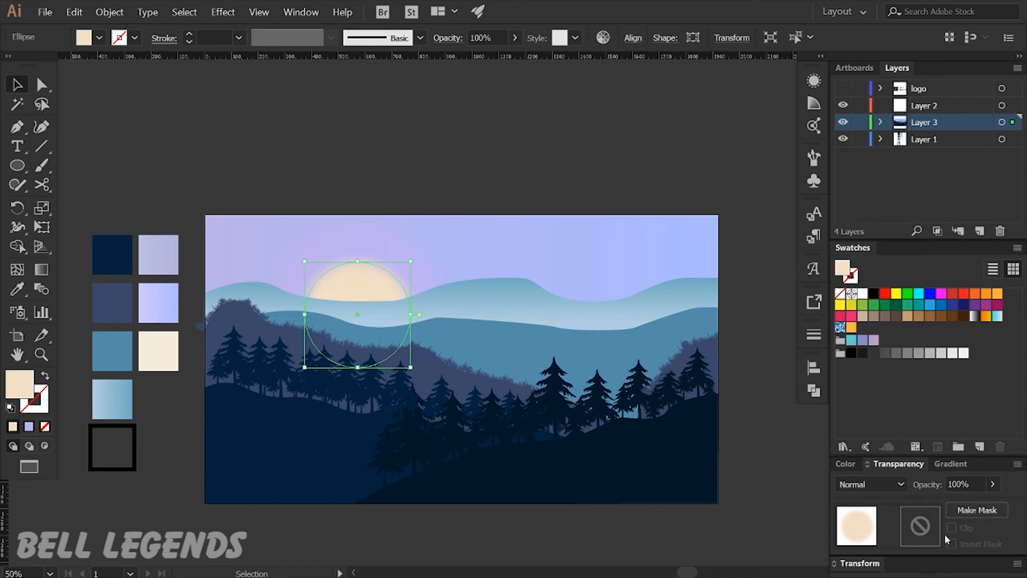
{"action": "left_click", "coordinate": [508, 143]}
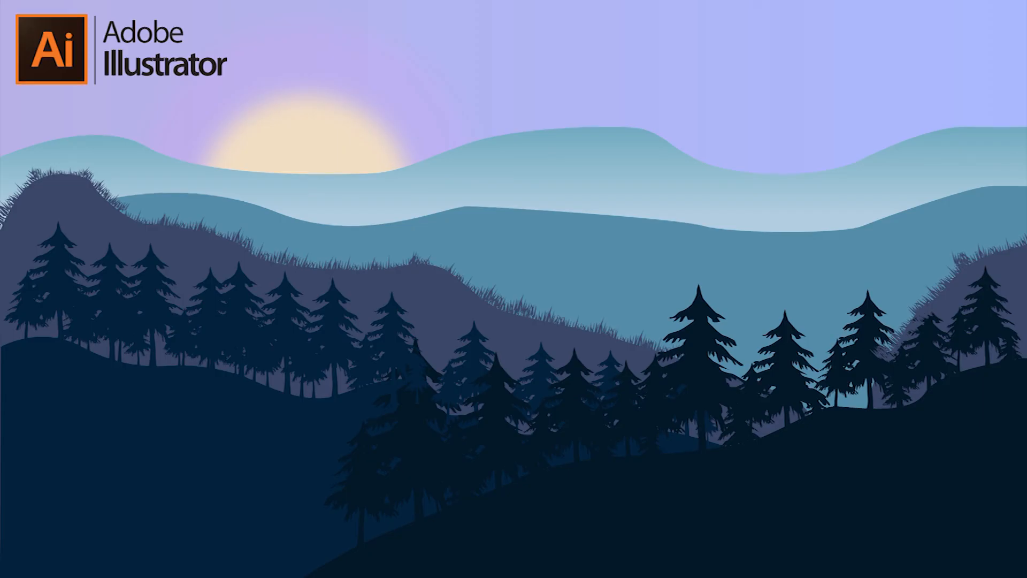